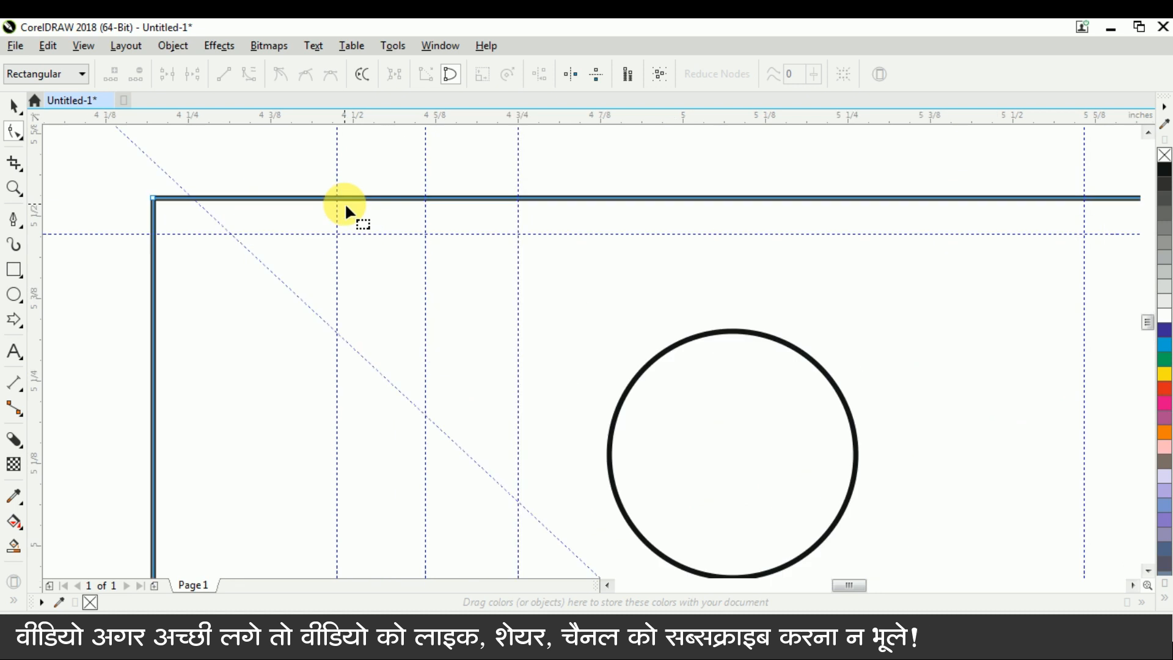
Add a node where the rectangle's top edge meets the leftmost vertical guideline, and delete the upper-left corner node.
click(338, 197)
double_click(338, 197)
drag(131, 176, 178, 222)
scroll(227, 233, down, 1)
scroll(227, 233, down, 1)
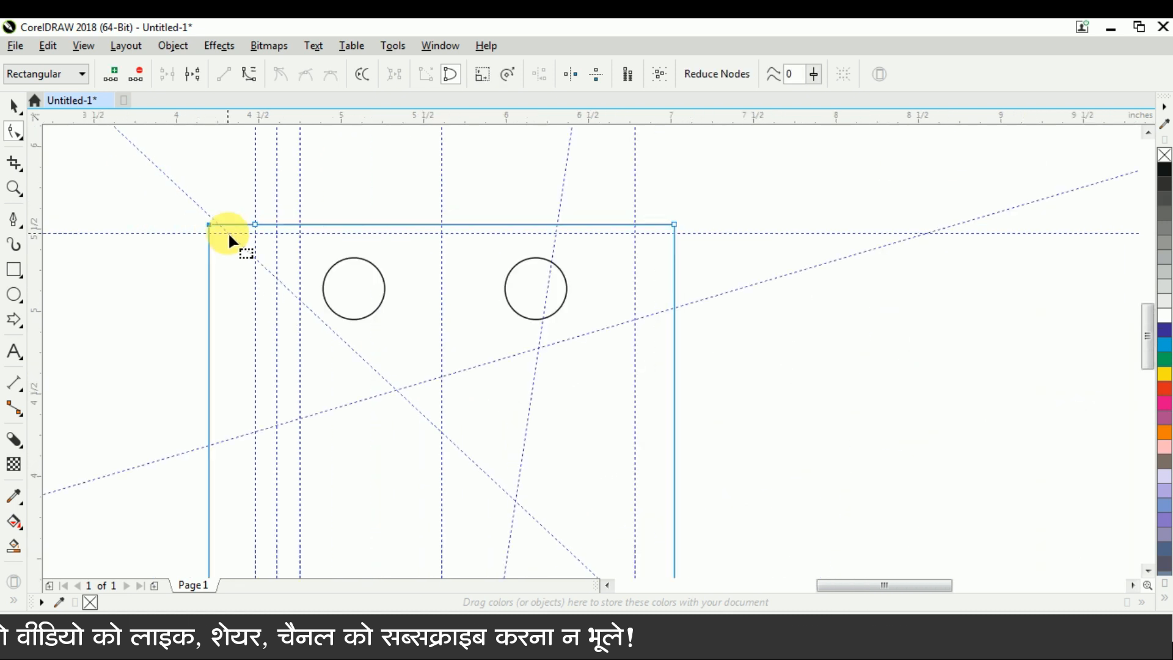
key(Delete)
scroll(244, 253, down, 2)
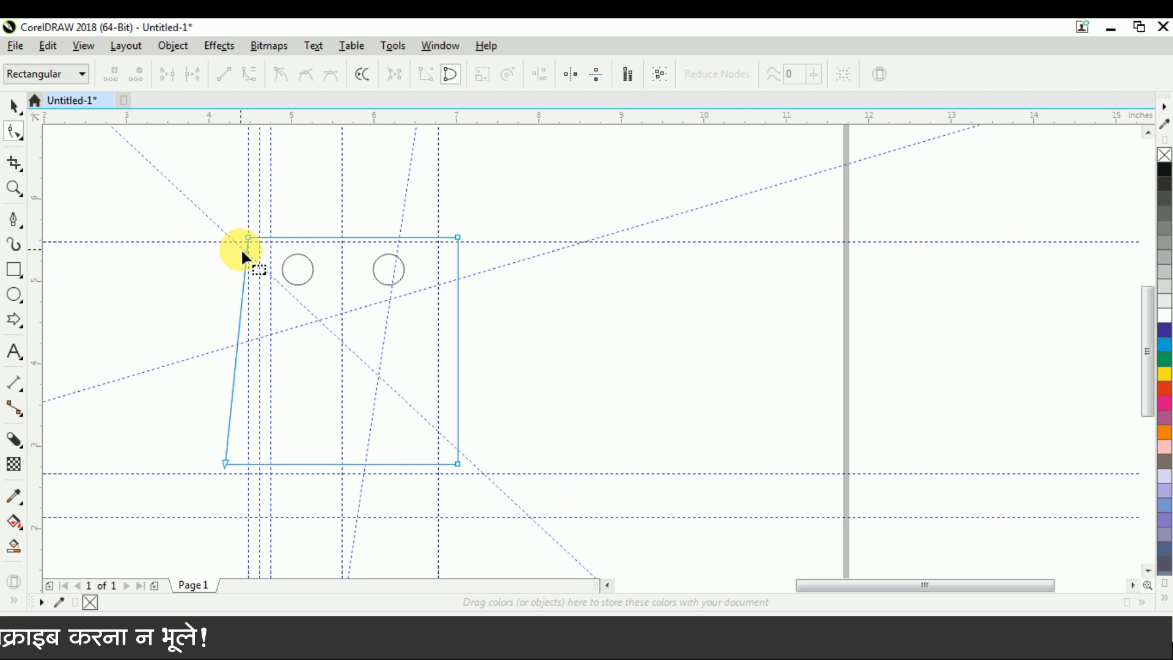
Add a node where the top edge meets the rightmost vertical guideline, and delete the upper-right corner node.
scroll(438, 231, up, 2)
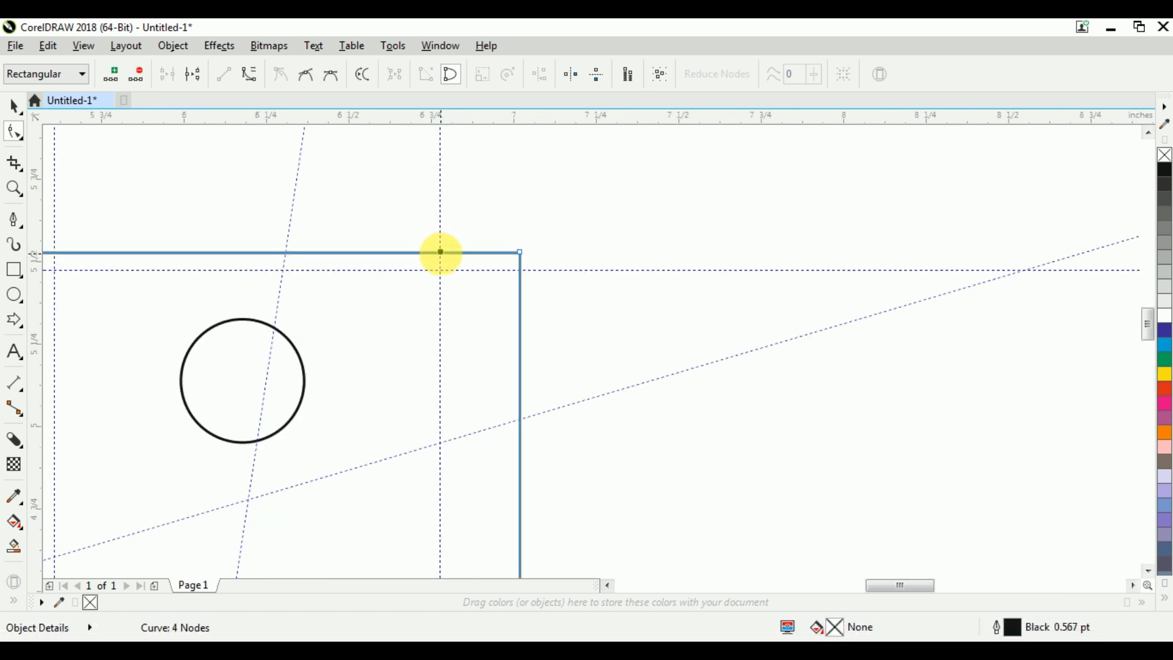
double_click(441, 252)
key(Delete)
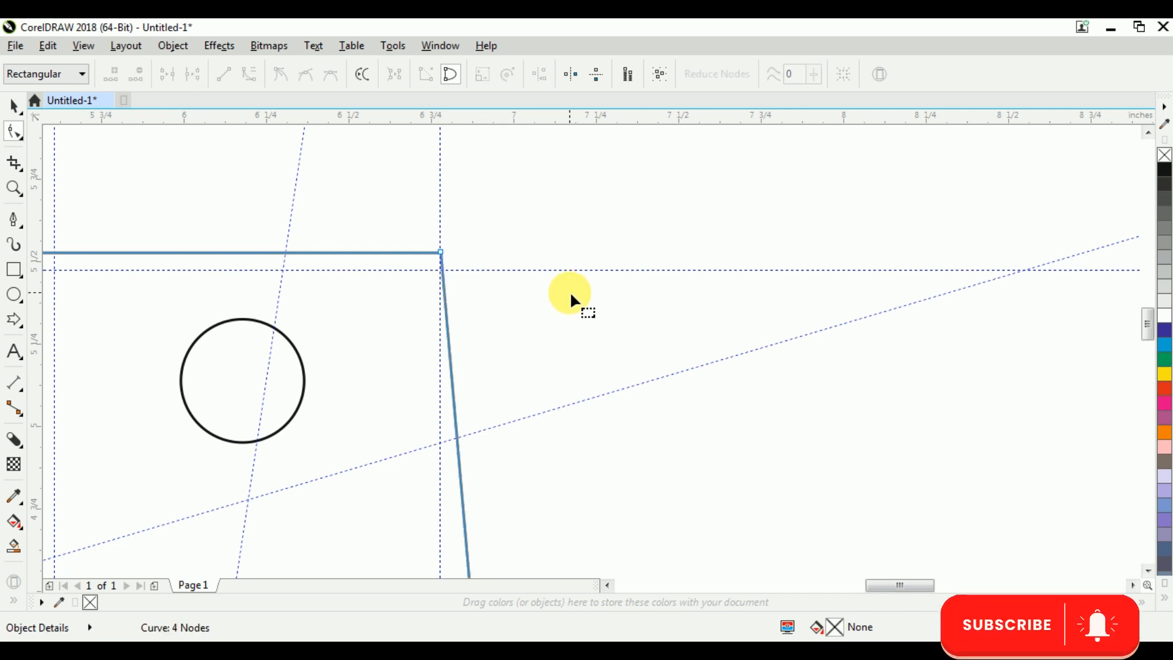
key(ctrl+space)
scroll(569, 291, down, 2)
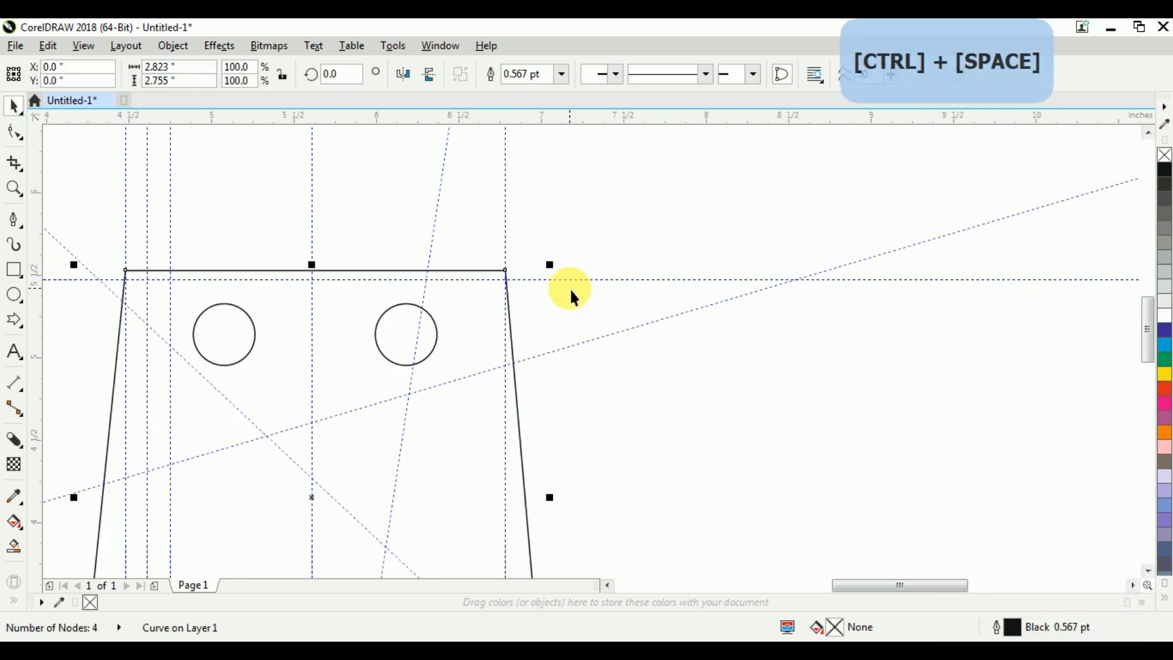
Convert all four segments of the tapered outline to curves.
click(15, 132)
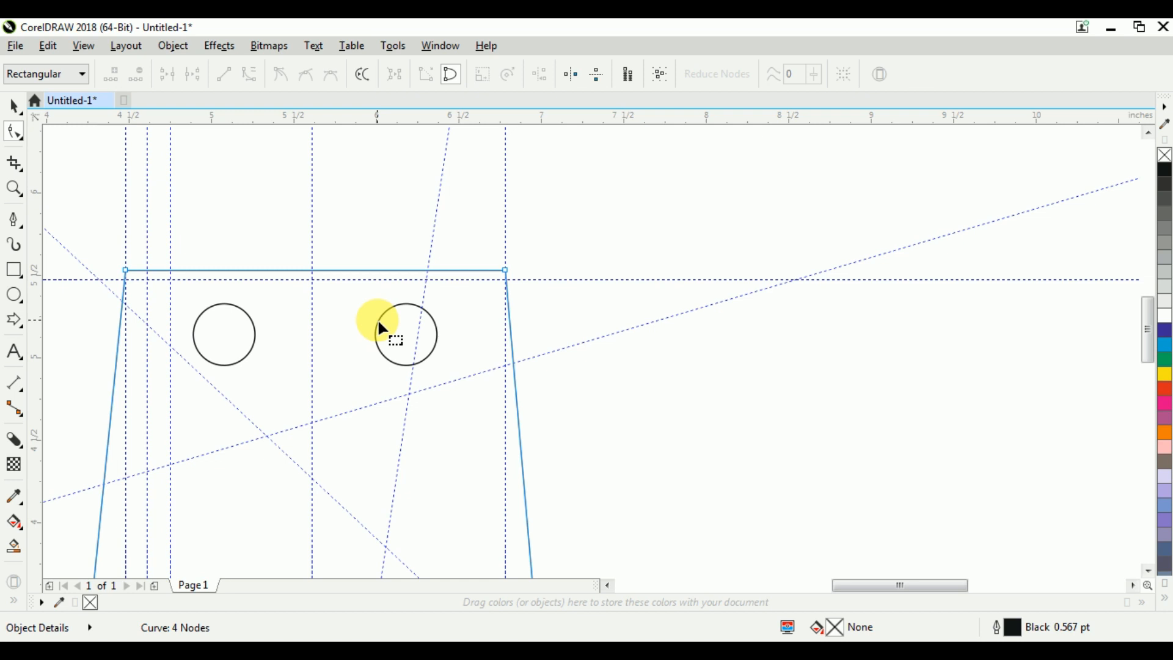
scroll(388, 335, down, 2)
drag(131, 261, 533, 479)
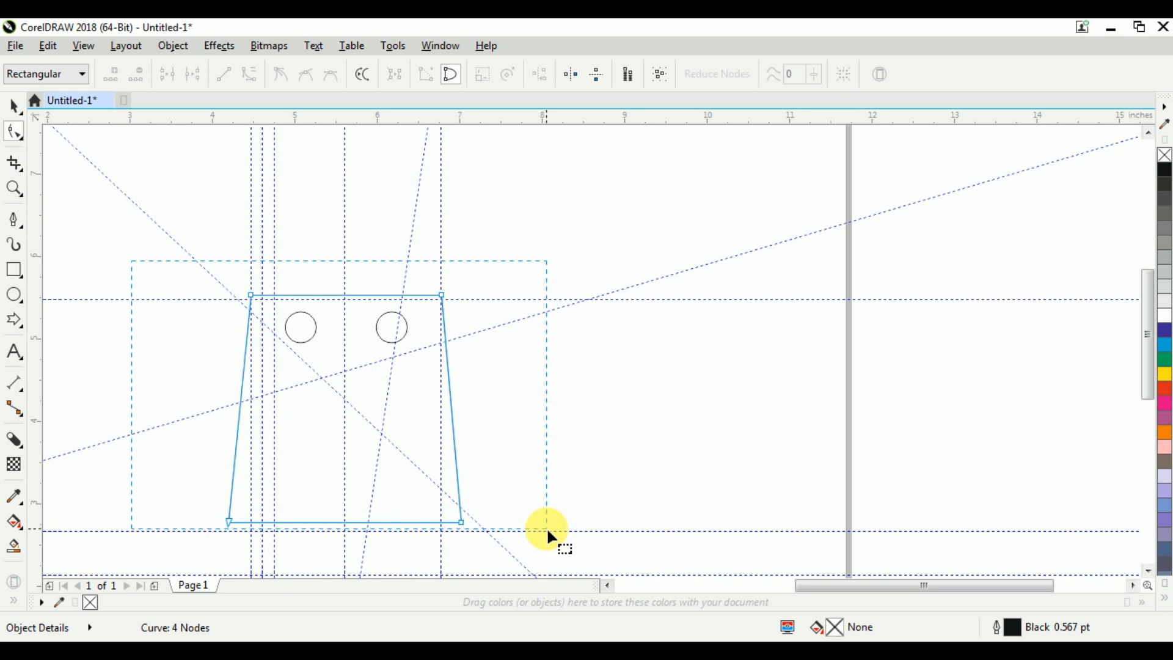
drag(547, 530, 546, 529)
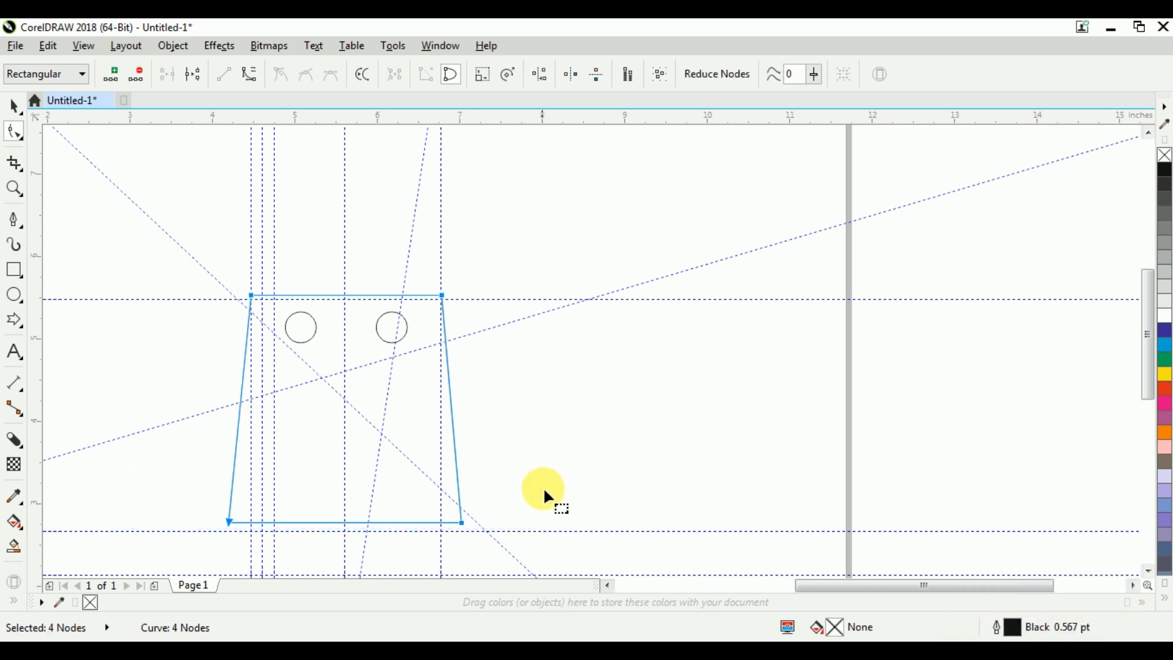
right_click(445, 297)
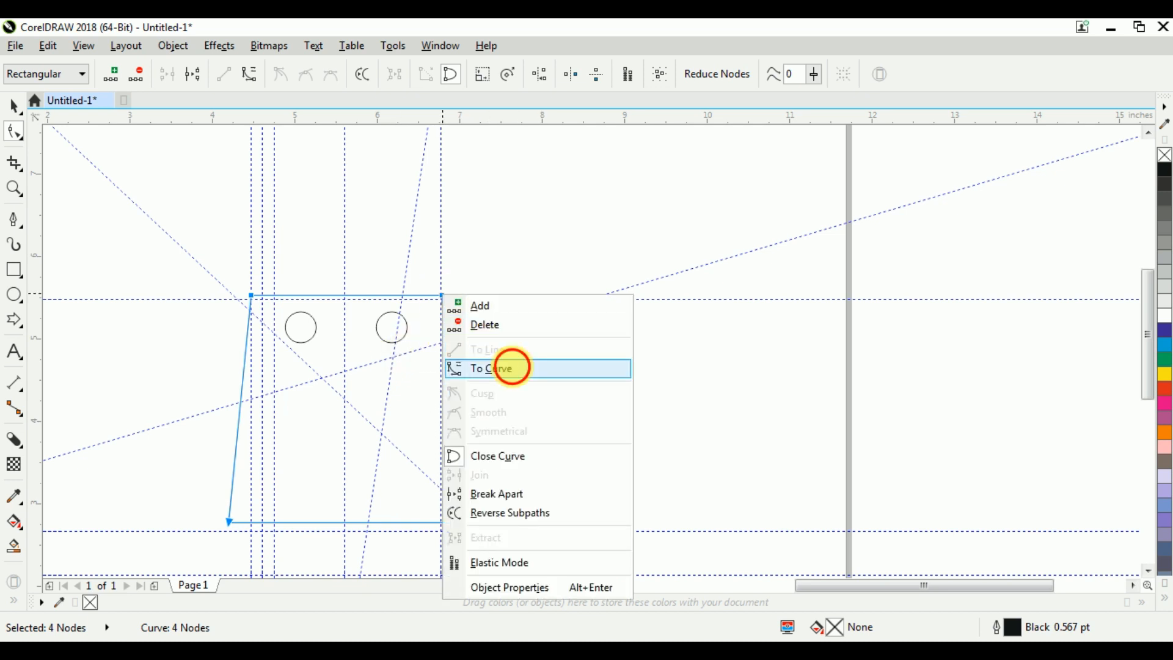
click(511, 366)
scroll(278, 303, up, 3)
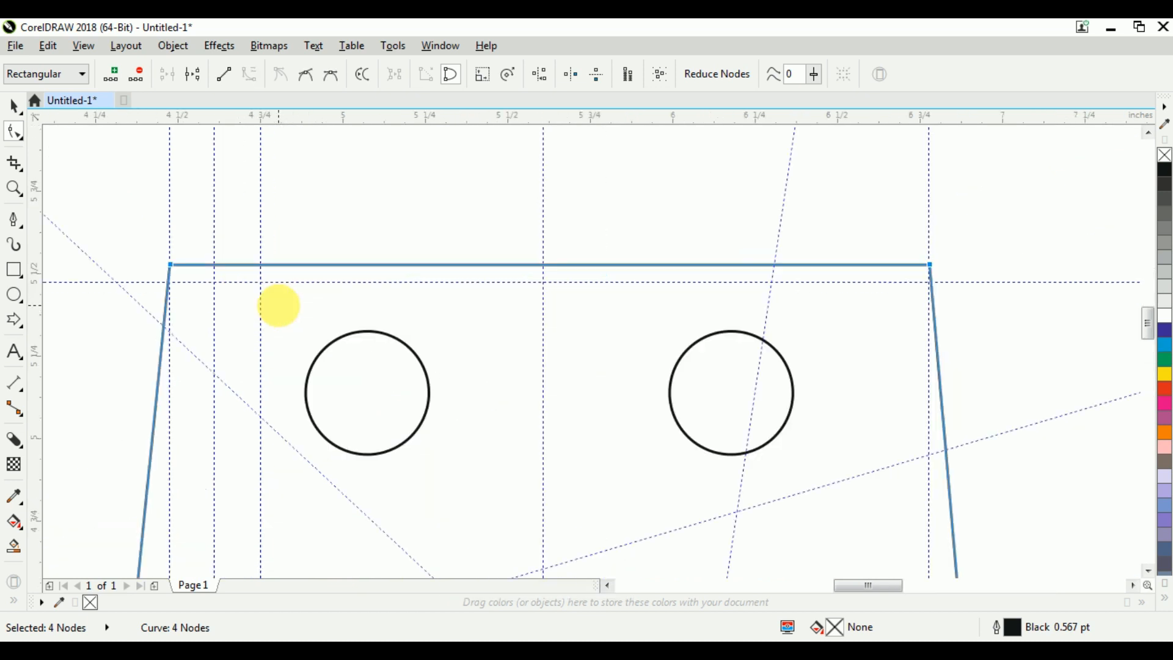
Bend the top edge of the outline downward at its middle to the horizontal guideline.
click(491, 265)
drag(545, 264, 545, 282)
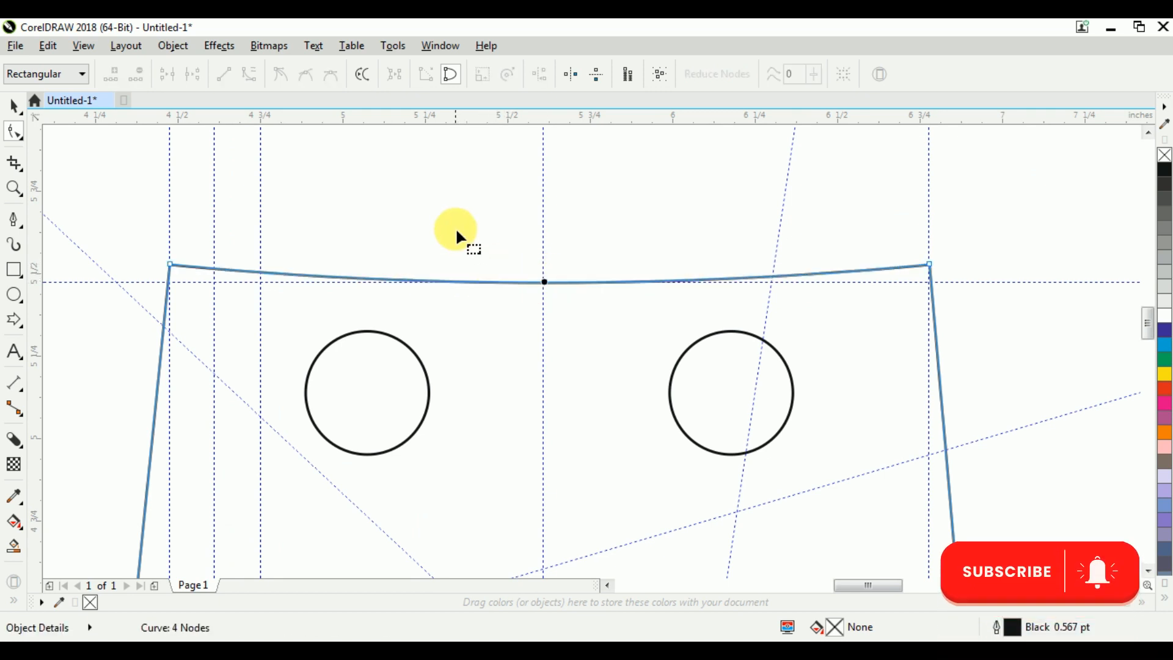
scroll(457, 234, down, 3)
scroll(385, 363, up, 1)
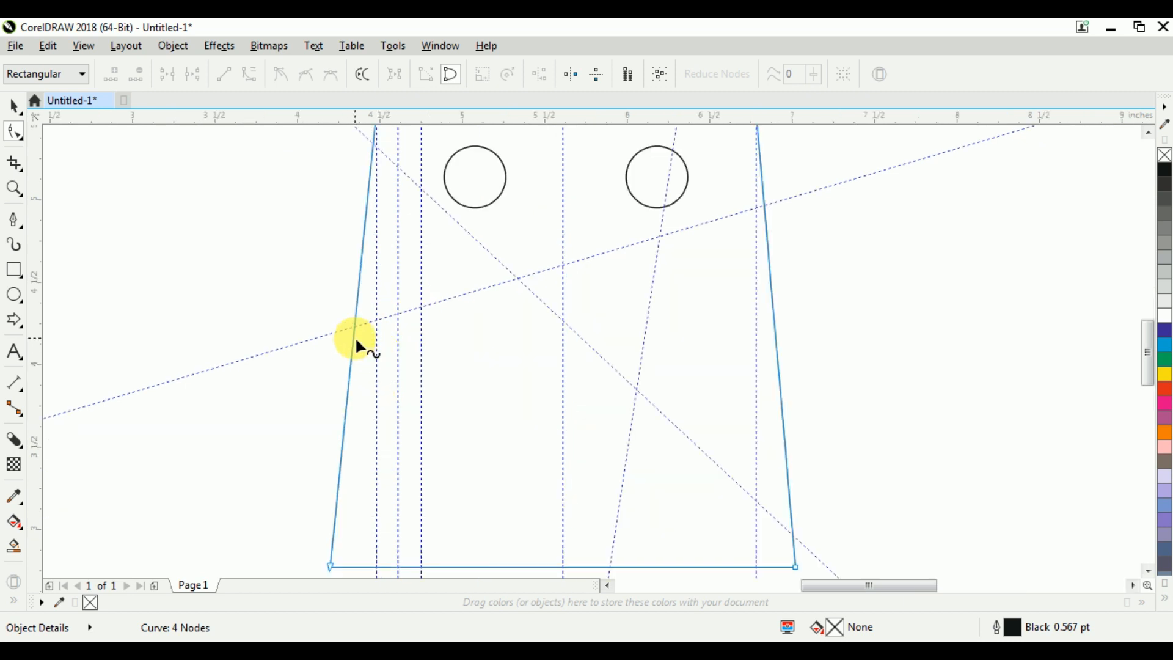
Bend the left and right edges of the outline slightly inward.
drag(354, 336, 369, 336)
scroll(461, 369, down, 2)
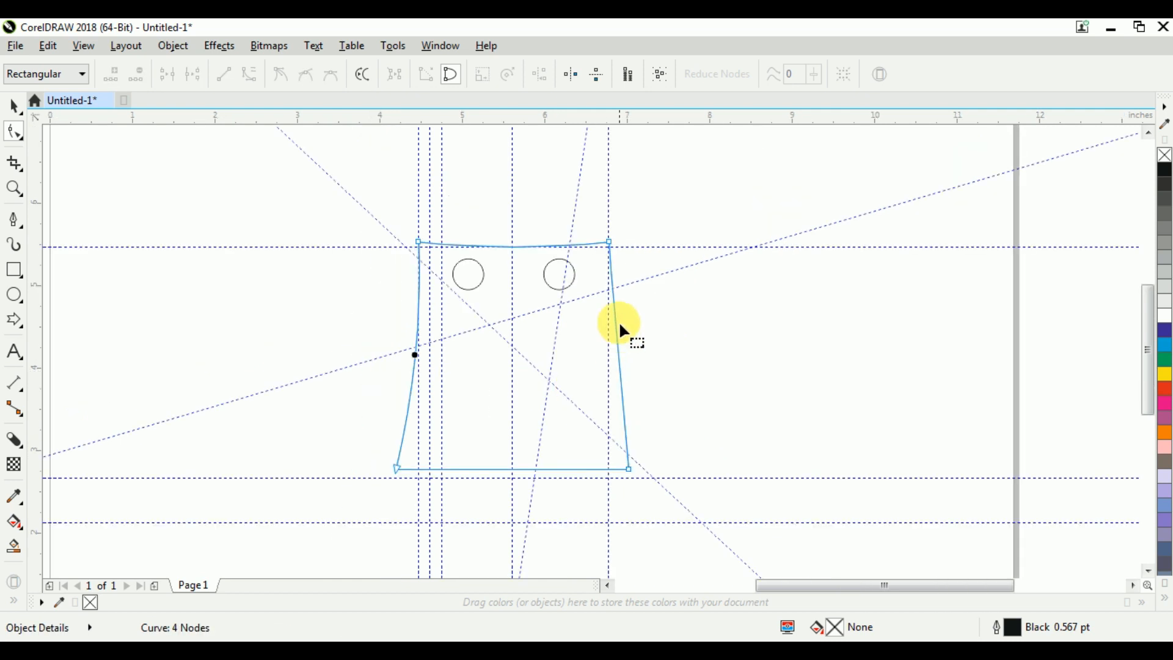
scroll(617, 371, up, 2)
drag(619, 370, 607, 373)
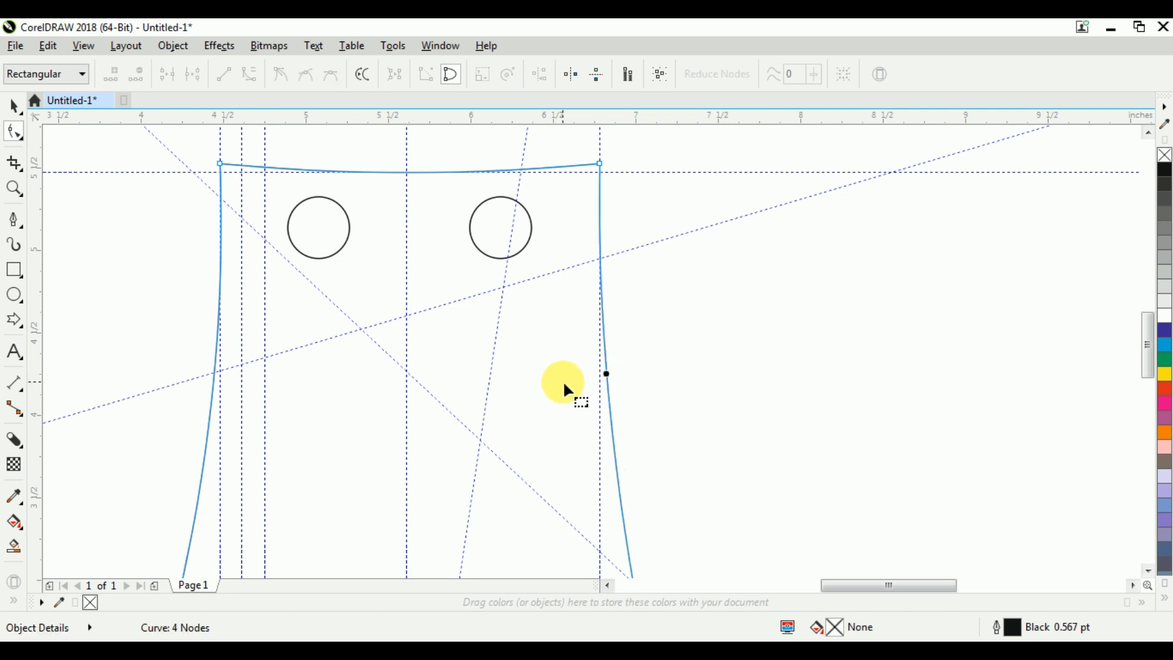
Bend the bottom edge of the outline downward to the horizontal guideline below it, and deselect the outline.
scroll(523, 334, down, 2)
scroll(458, 464, up, 4)
drag(465, 443, 463, 479)
scroll(519, 423, down, 2)
scroll(519, 422, down, 2)
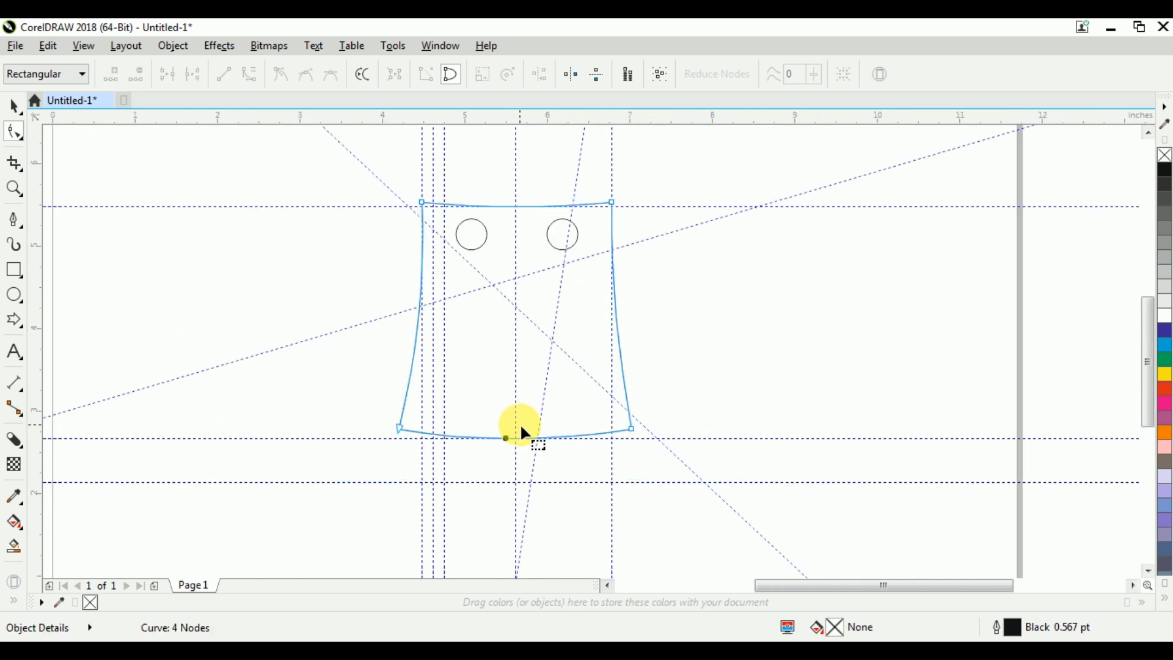
key(ctrl+space)
click(300, 277)
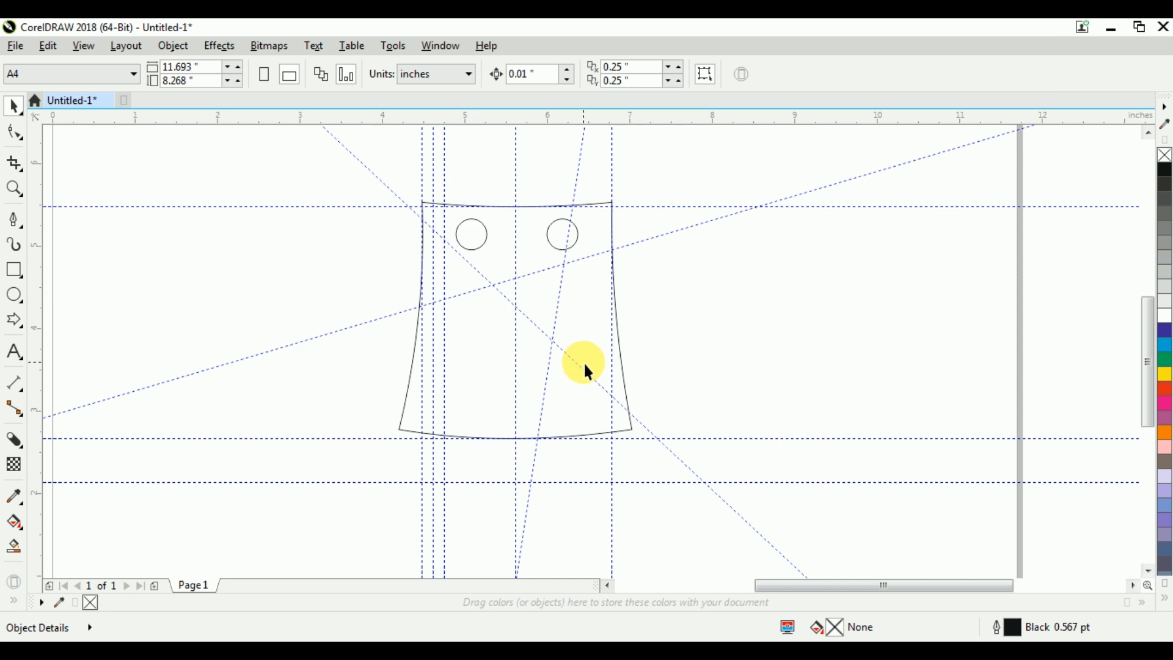
click(589, 316)
drag(527, 321, 674, 325)
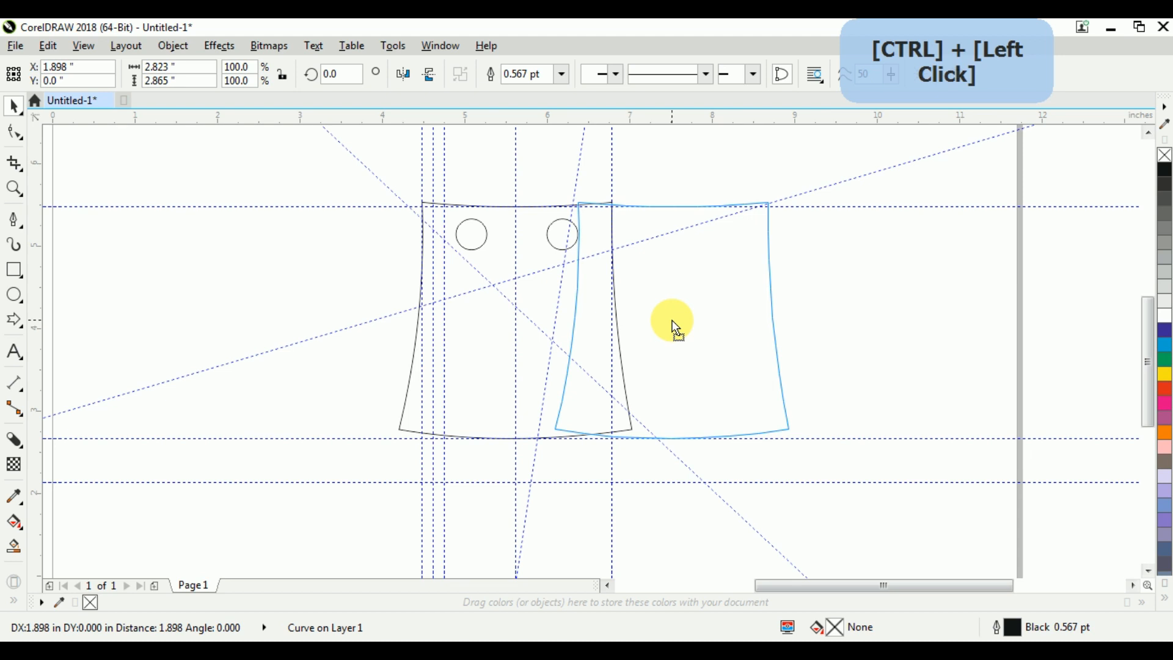
drag(674, 325, 774, 319)
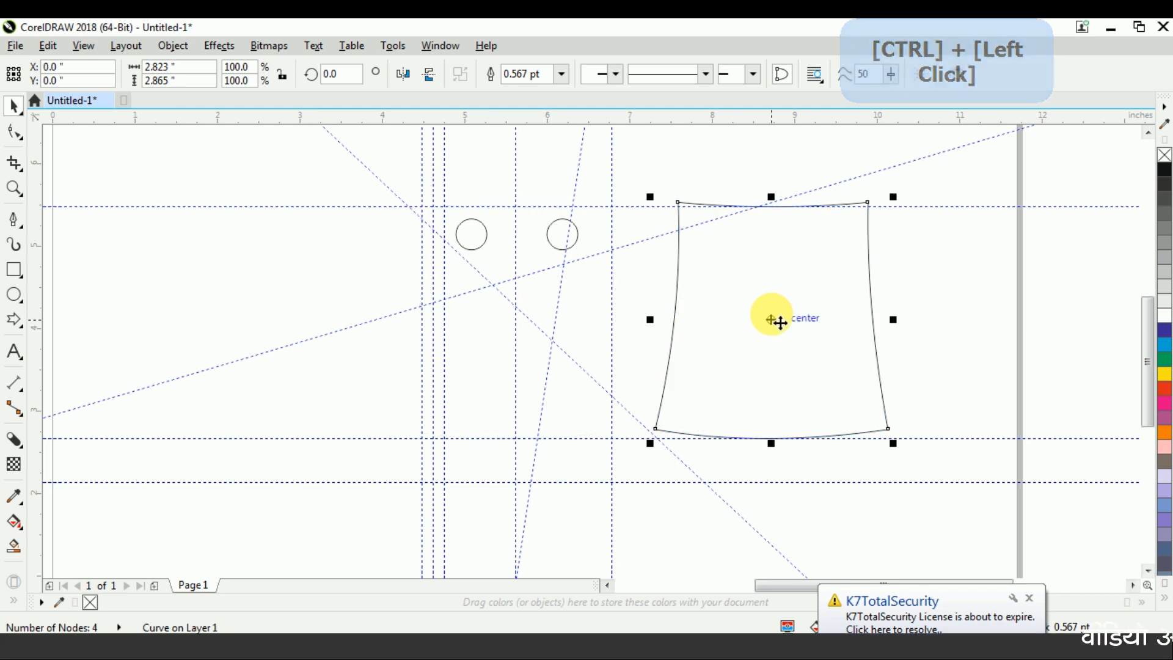
key(ctrl+z)
Place one copy of the curved outline to the right of the original, level with it.
drag(538, 324, 844, 270)
right_click(820, 319)
right_click(844, 270)
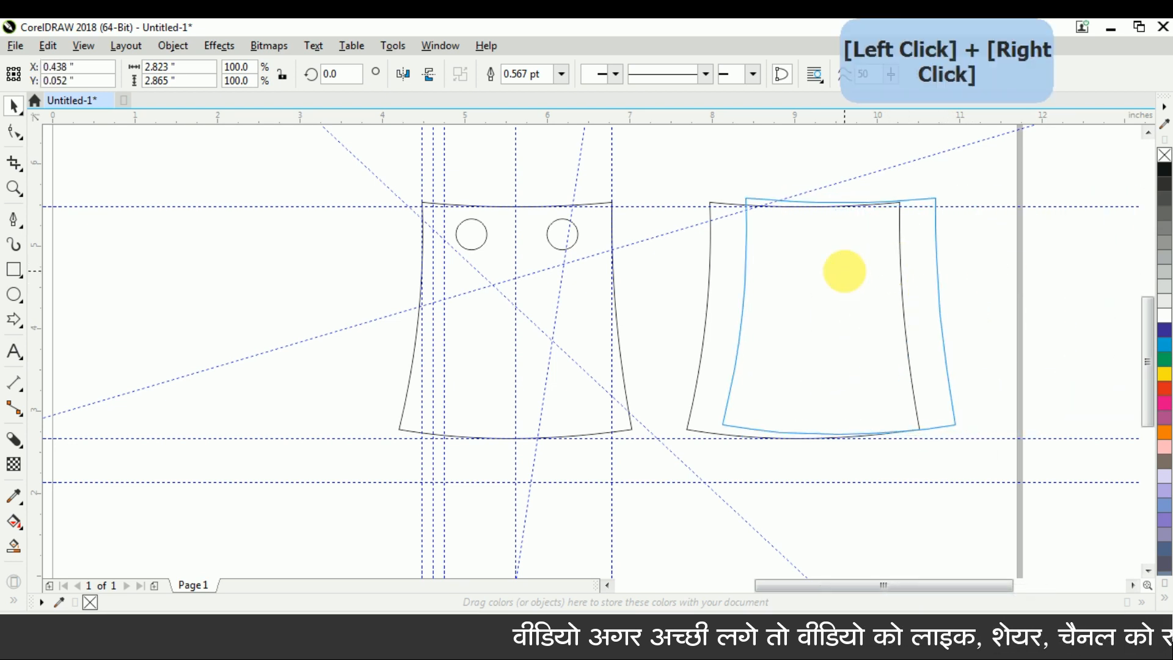
key(Delete)
click(733, 301)
drag(681, 320, 909, 296)
ctrl+right_click(954, 324)
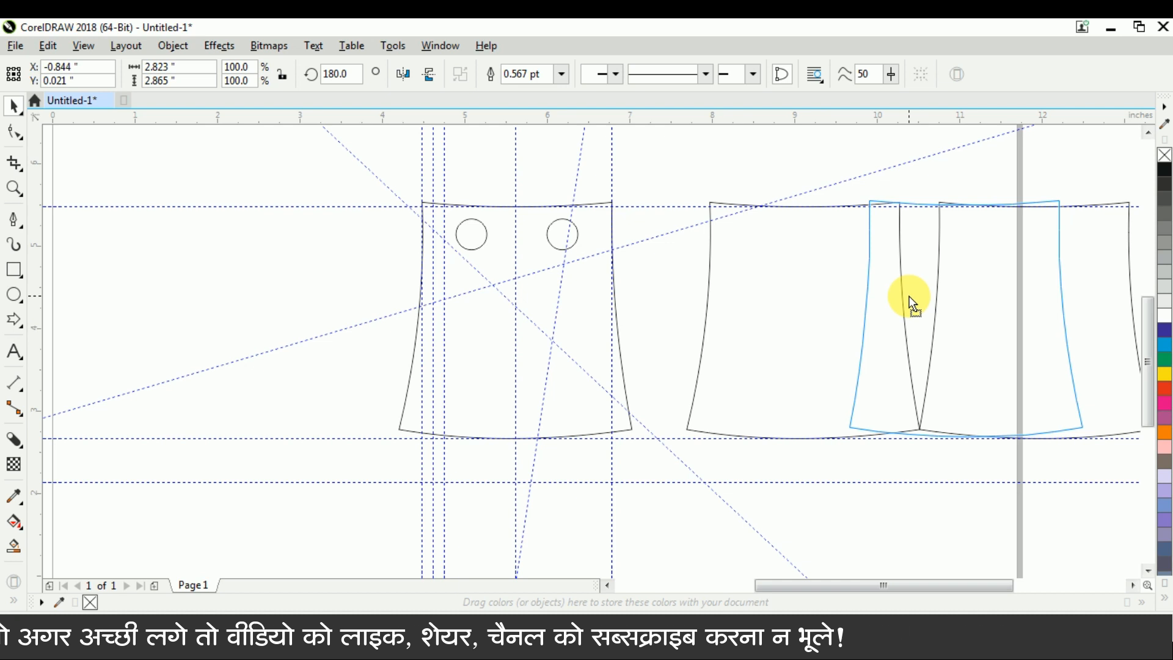
drag(909, 299, 916, 303)
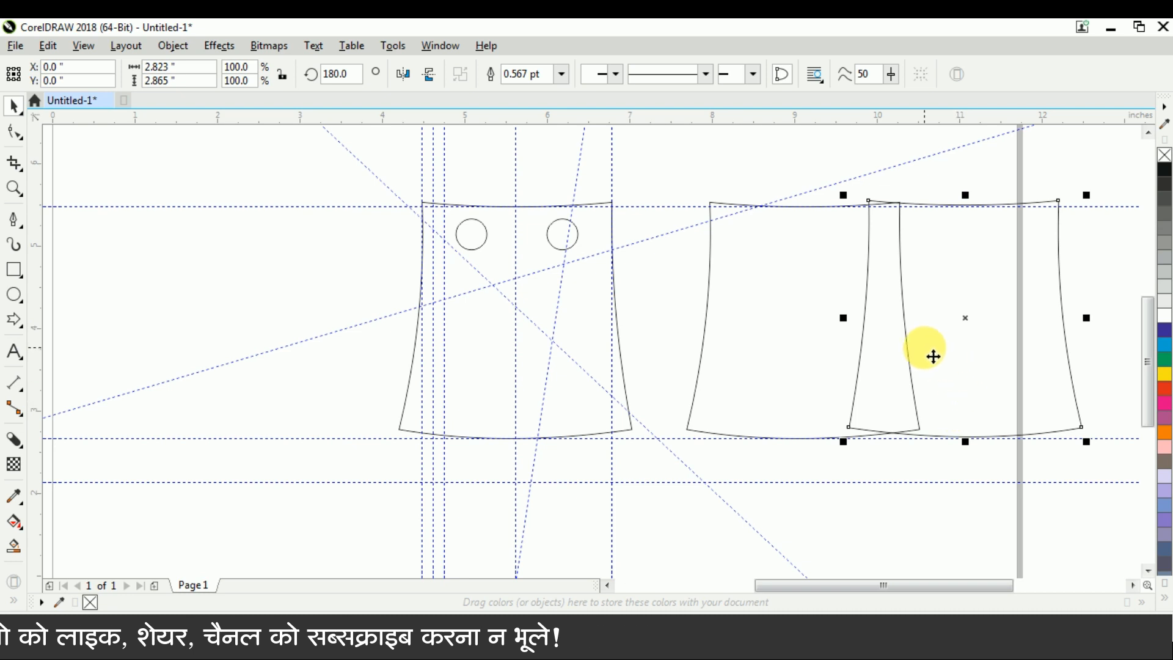
key(Delete)
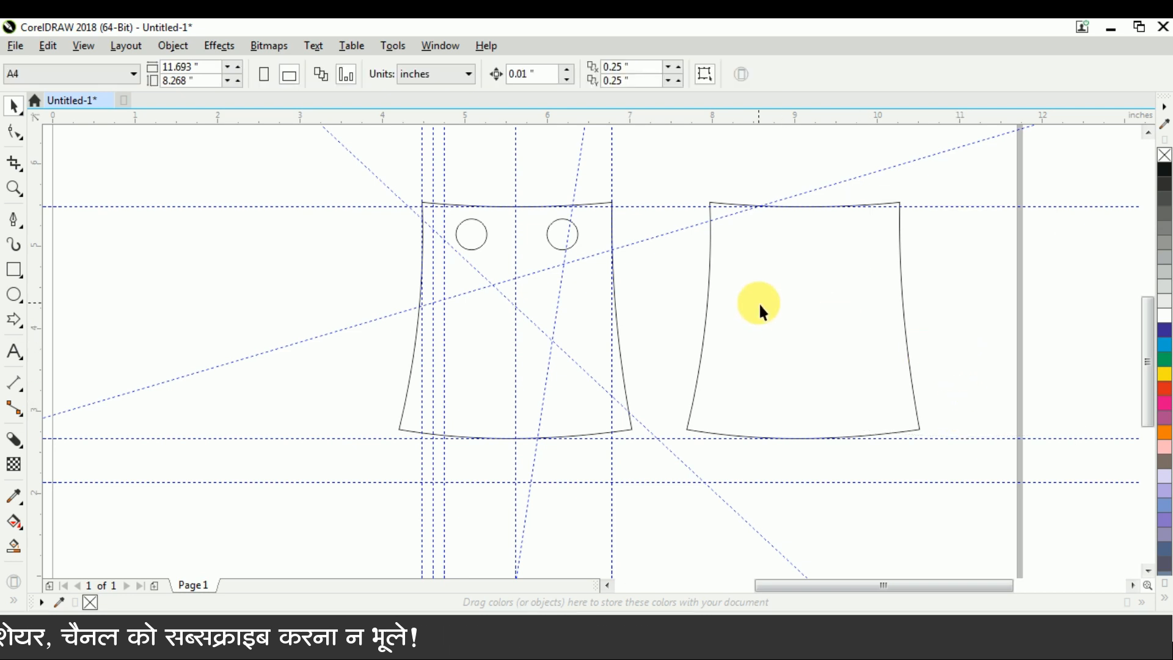
Duplicate the right-hand outline level with it, overlapping it and offset about 0.4 inch to the left.
click(801, 301)
drag(801, 301, 764, 289)
shift+right_click(763, 290)
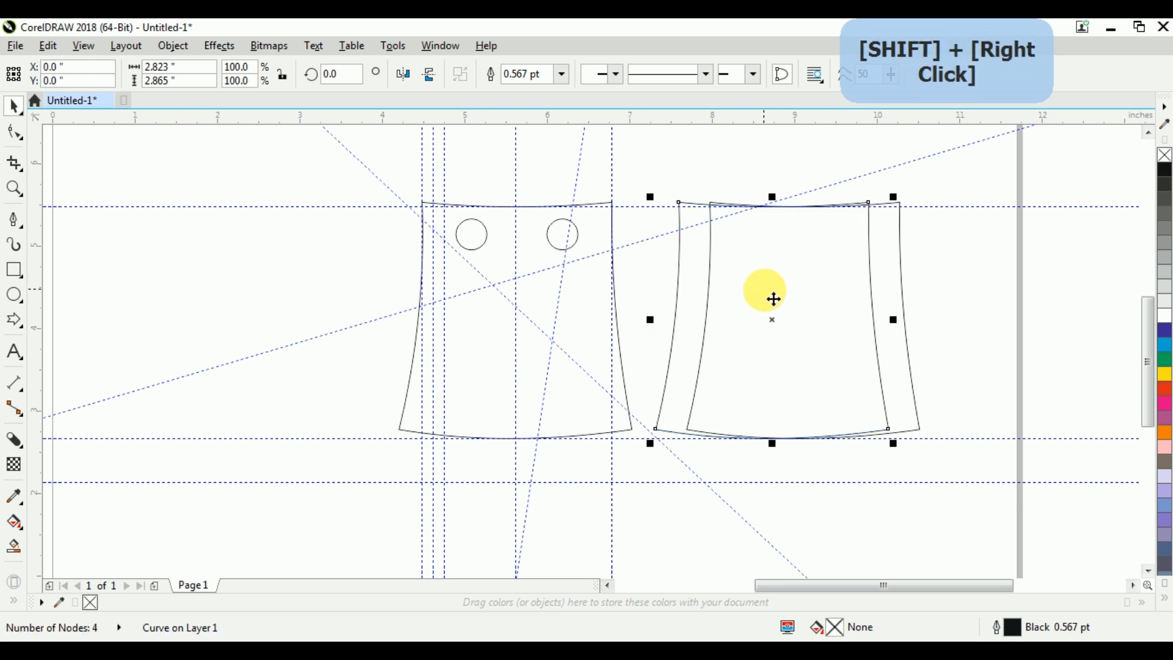
scroll(708, 201, up, 3)
shift+click(712, 257)
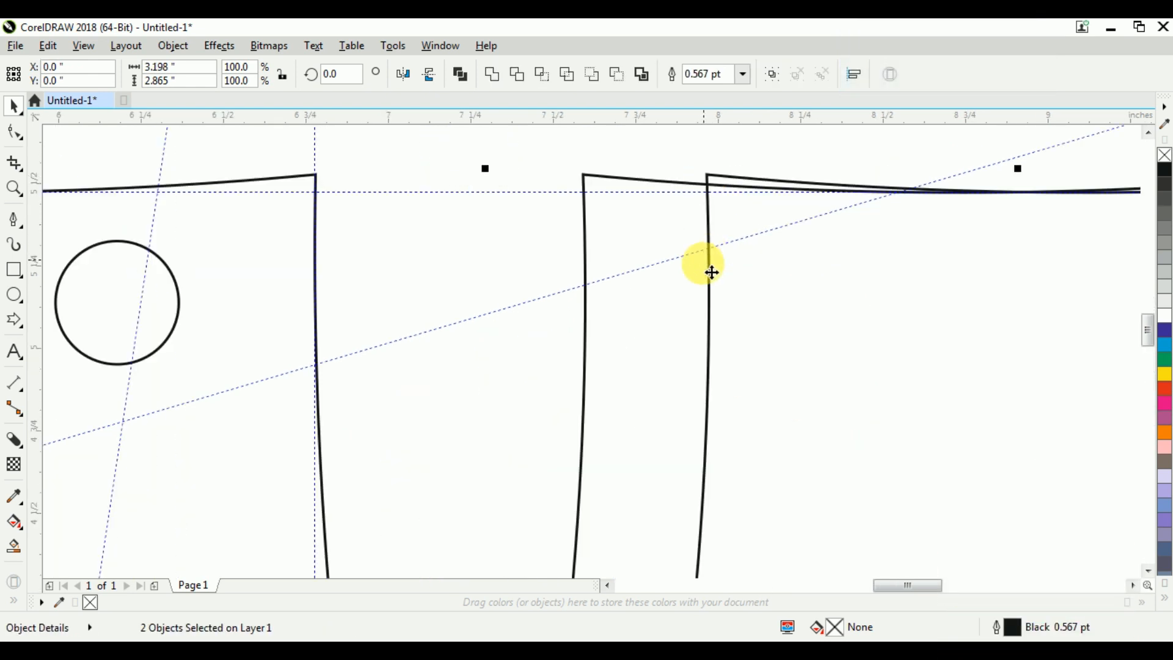
scroll(708, 263, down, 3)
click(655, 459)
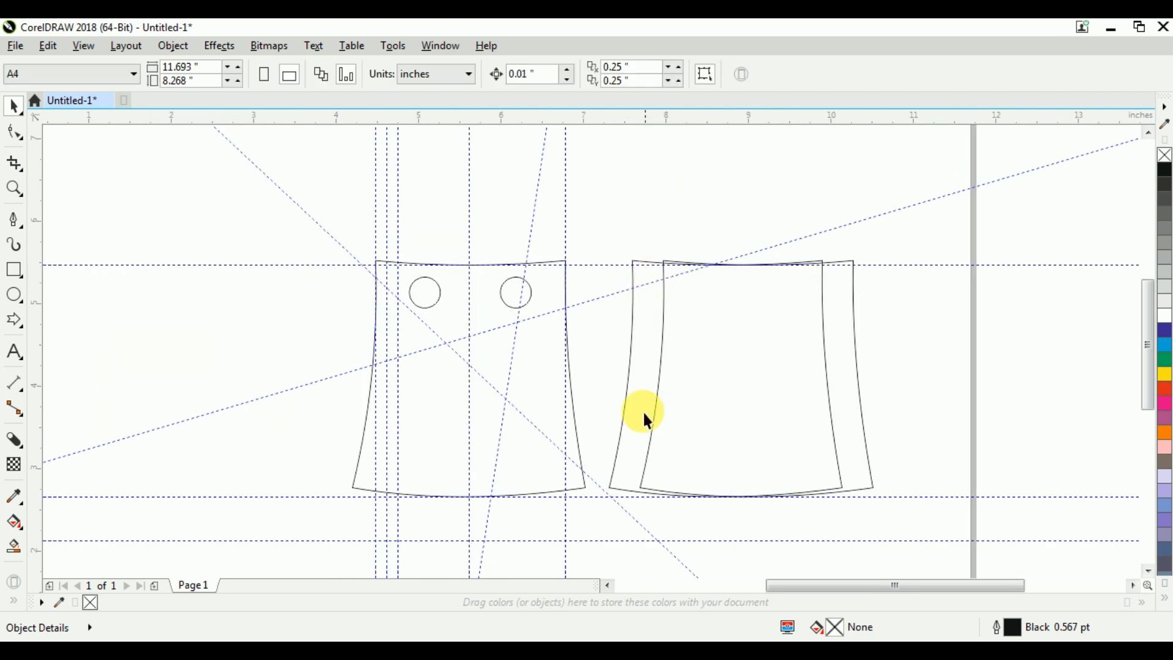
Nudge the left one of the two overlapping outlines slightly upward.
click(633, 270)
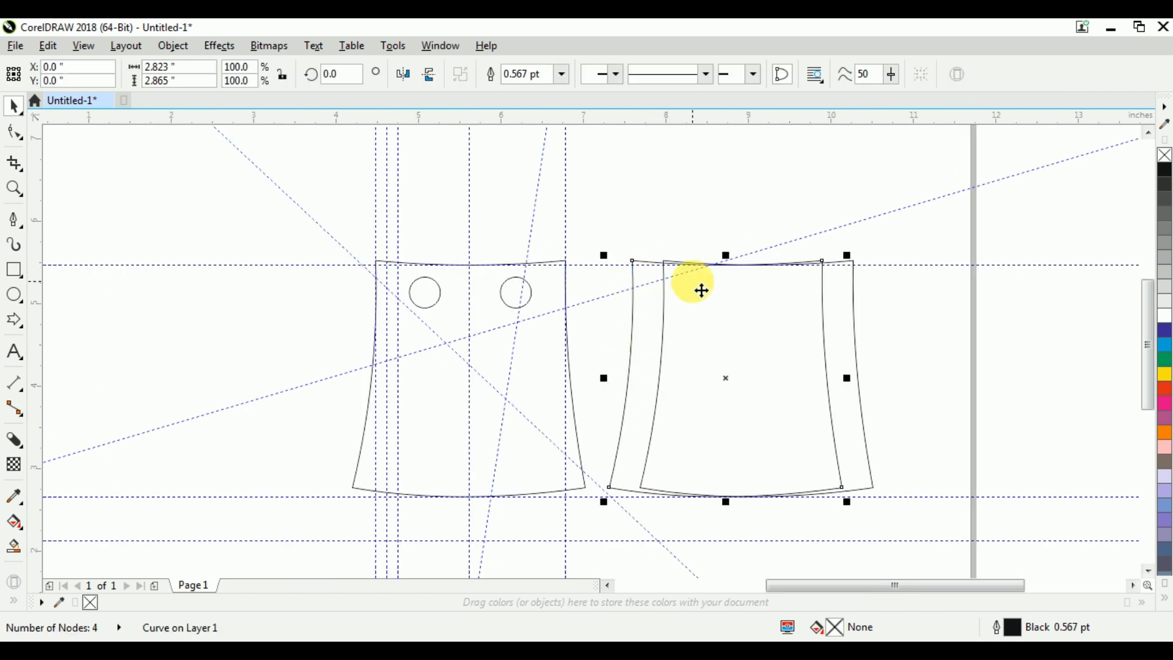
scroll(700, 290, up, 2)
key(ctrl+Up)
key(ctrl+Up)
key(ctrl+Up)
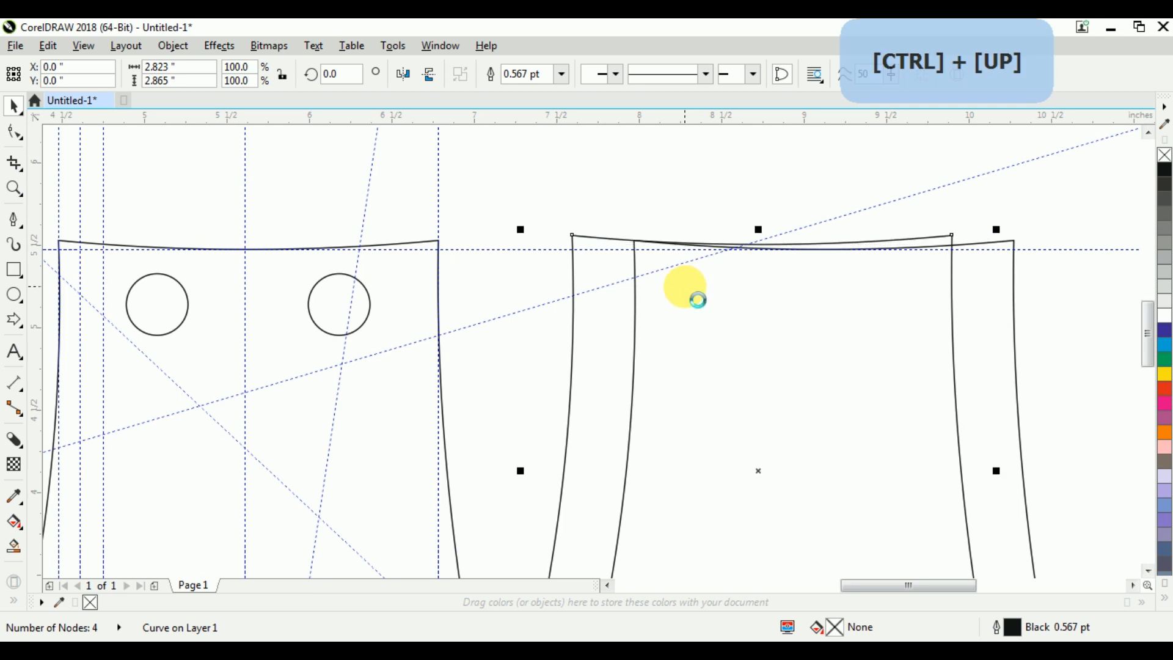
scroll(670, 242, down, 2)
scroll(670, 242, down, 2)
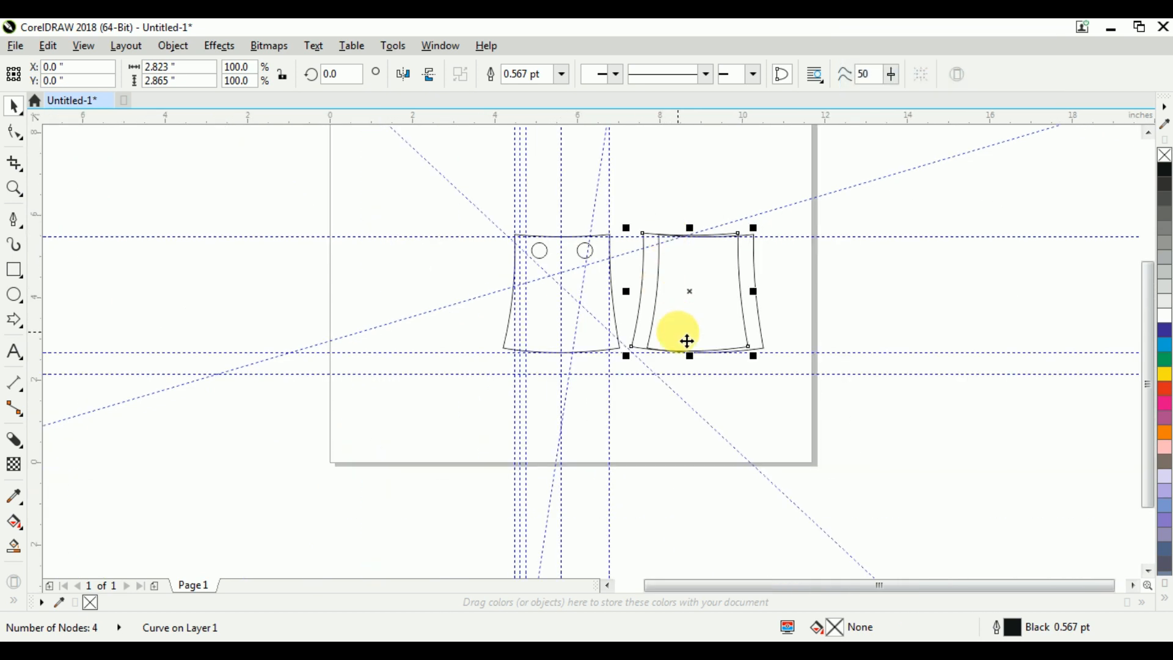
Shorten the selected outline from its bottom edge to 99.3% height, so its bottom line meets the other outline's lower-left corner.
scroll(688, 341, up, 4)
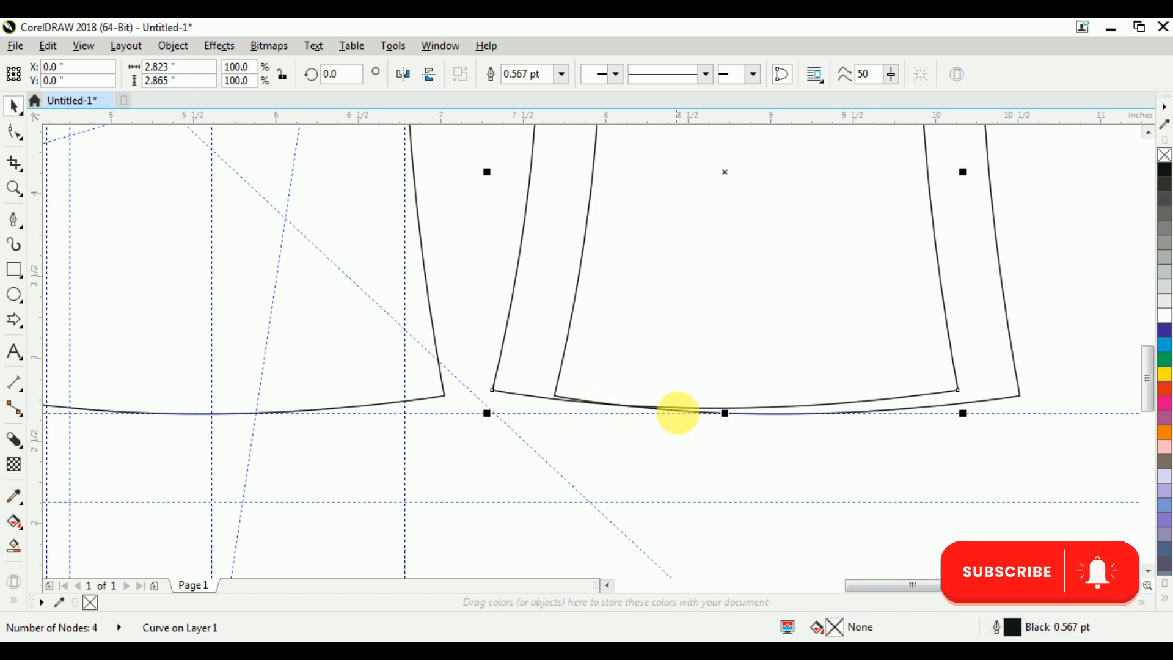
scroll(723, 432, up, 1)
drag(742, 408, 733, 391)
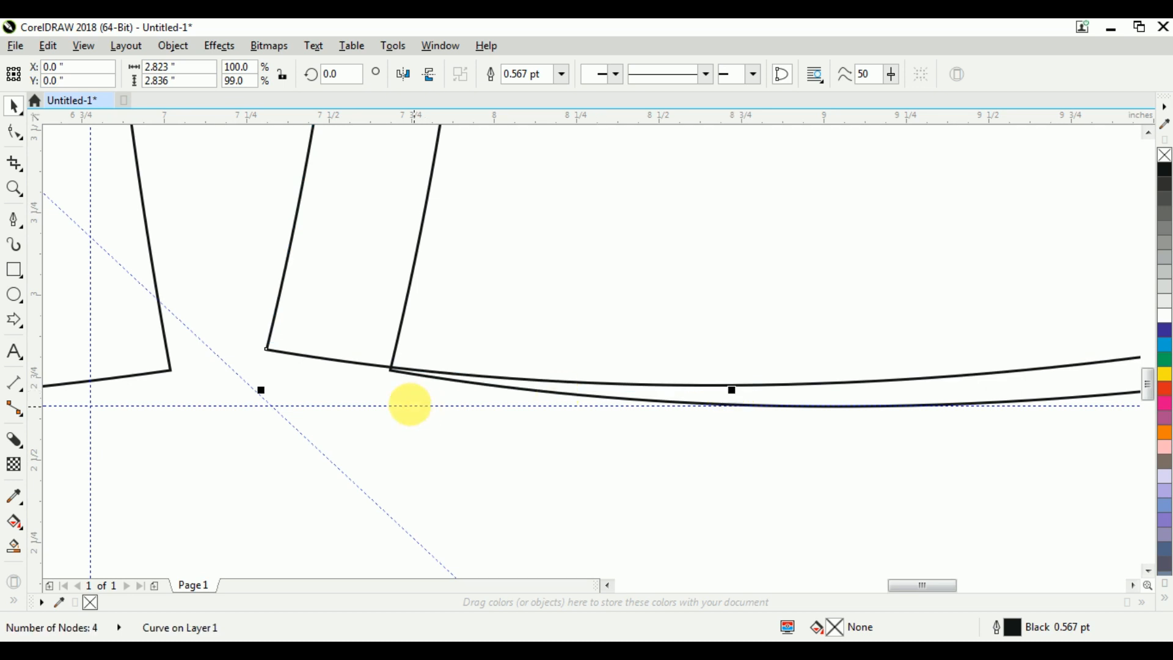
scroll(386, 370, up, 1)
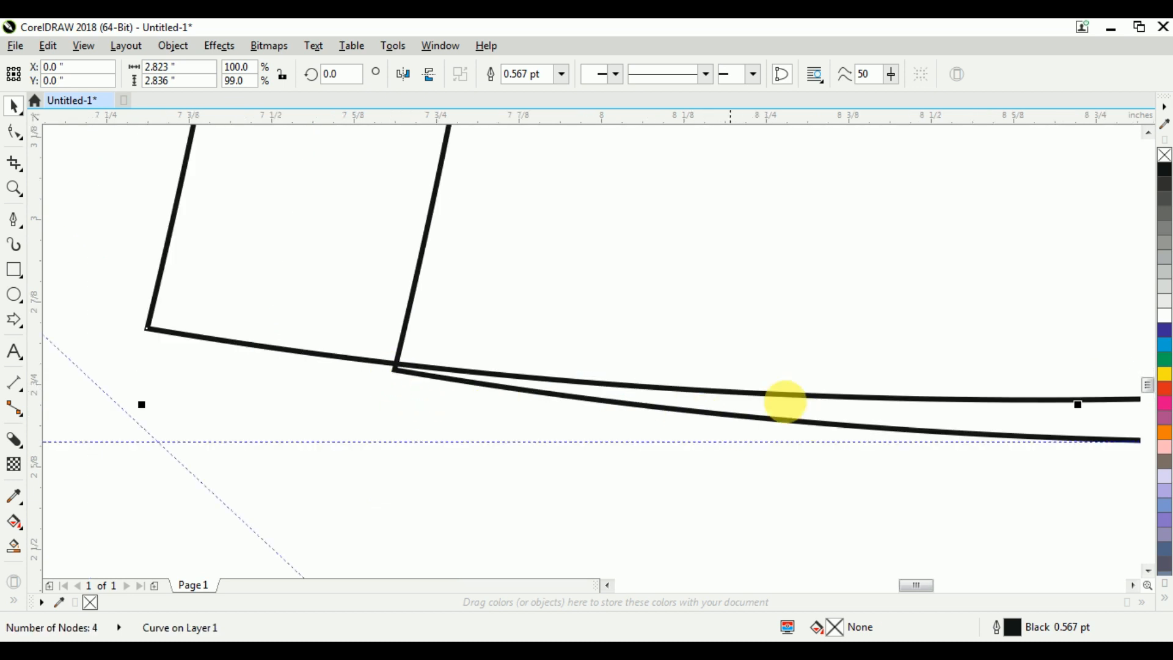
drag(1078, 404, 1064, 414)
scroll(937, 366, down, 5)
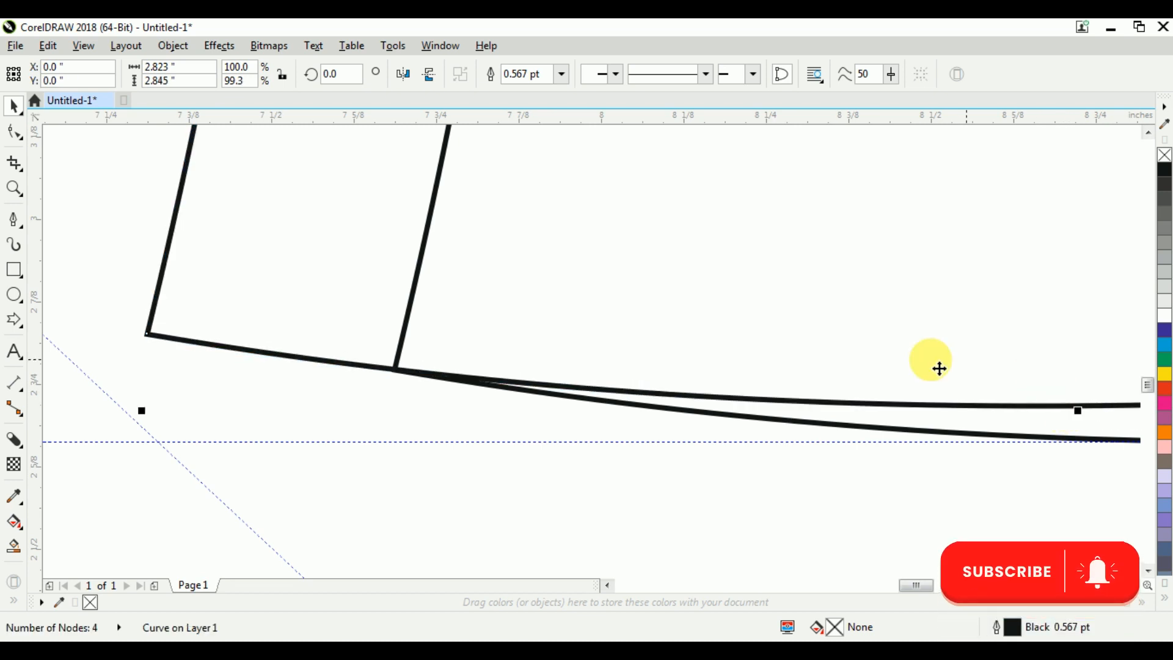
scroll(776, 175, up, 3)
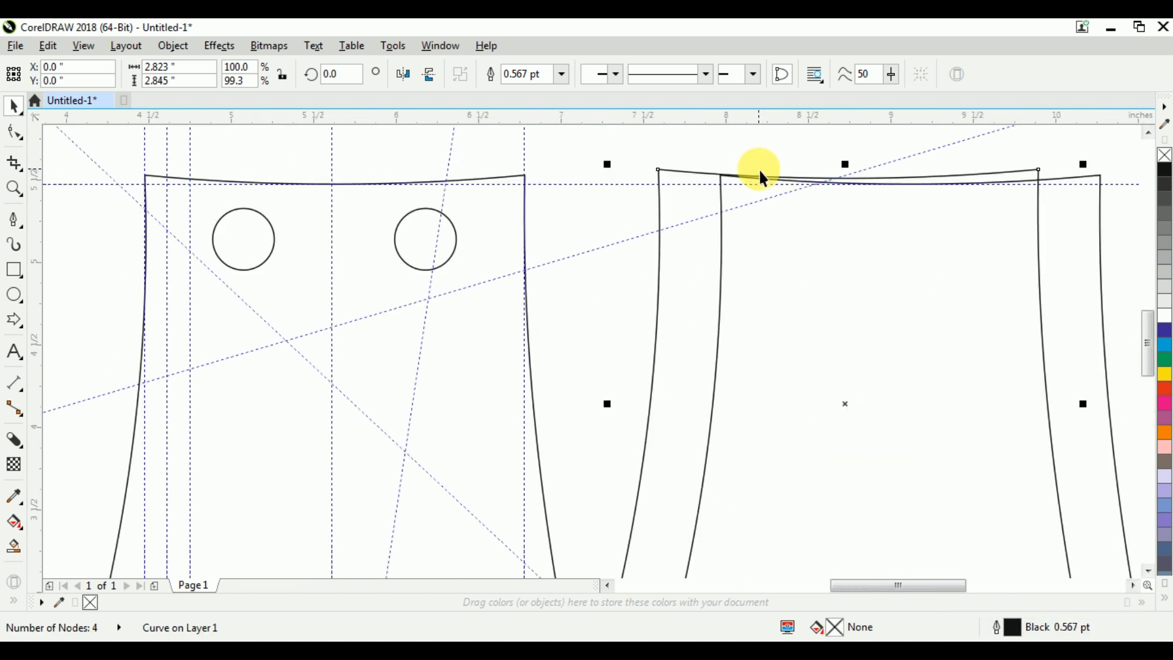
scroll(757, 184, down, 3)
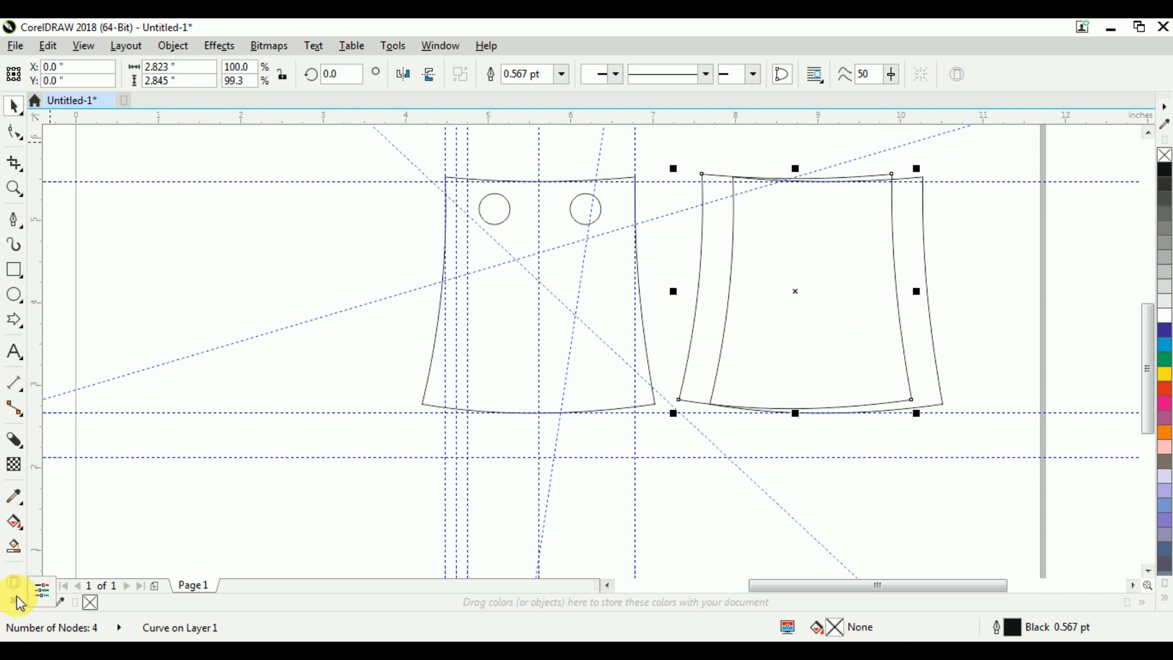
Try to fill the left strip between the two overlapping outlines with Desert Blue using Smart Fill, and undo the fill.
click(730, 264)
click(13, 545)
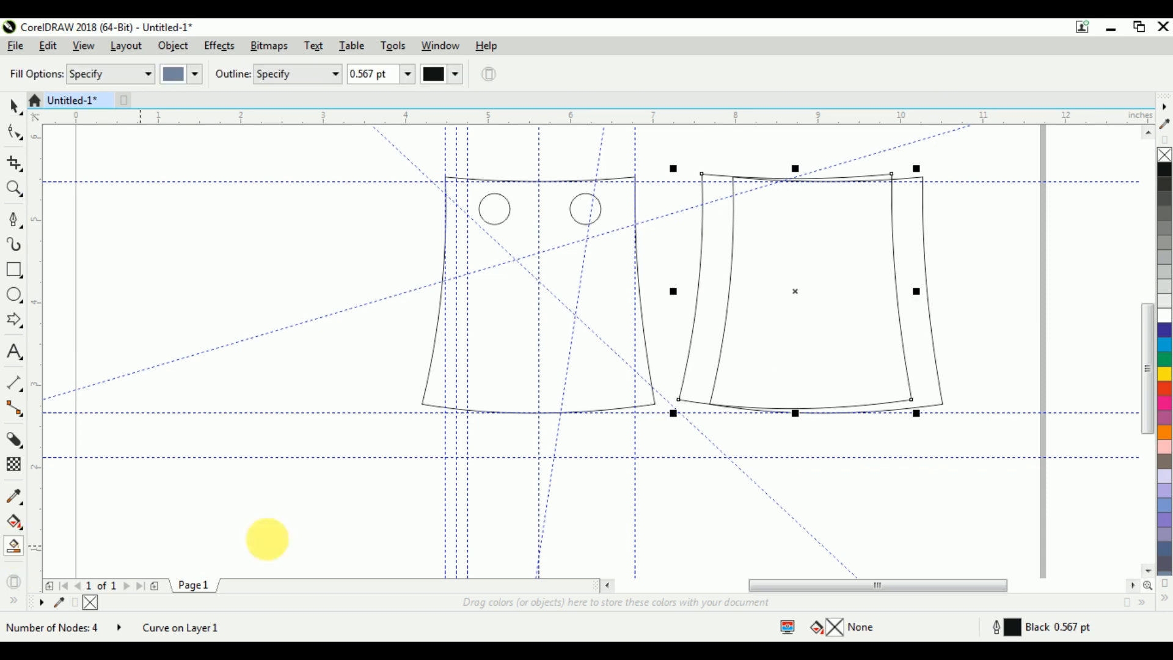
click(711, 282)
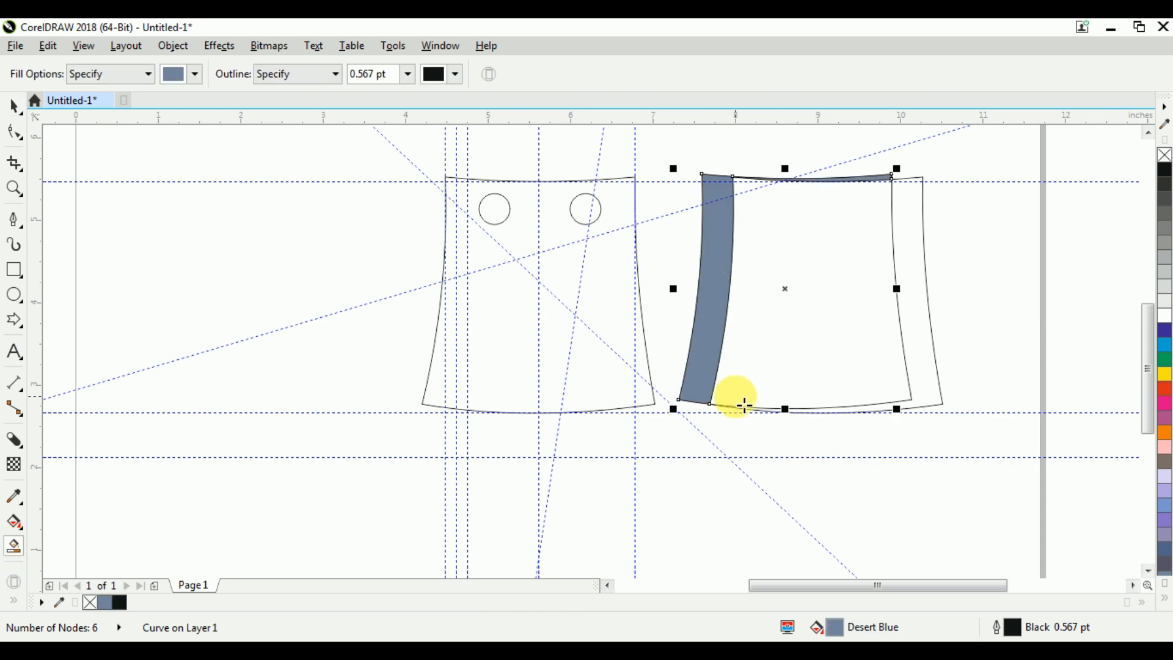
key(ctrl+z)
click(14, 106)
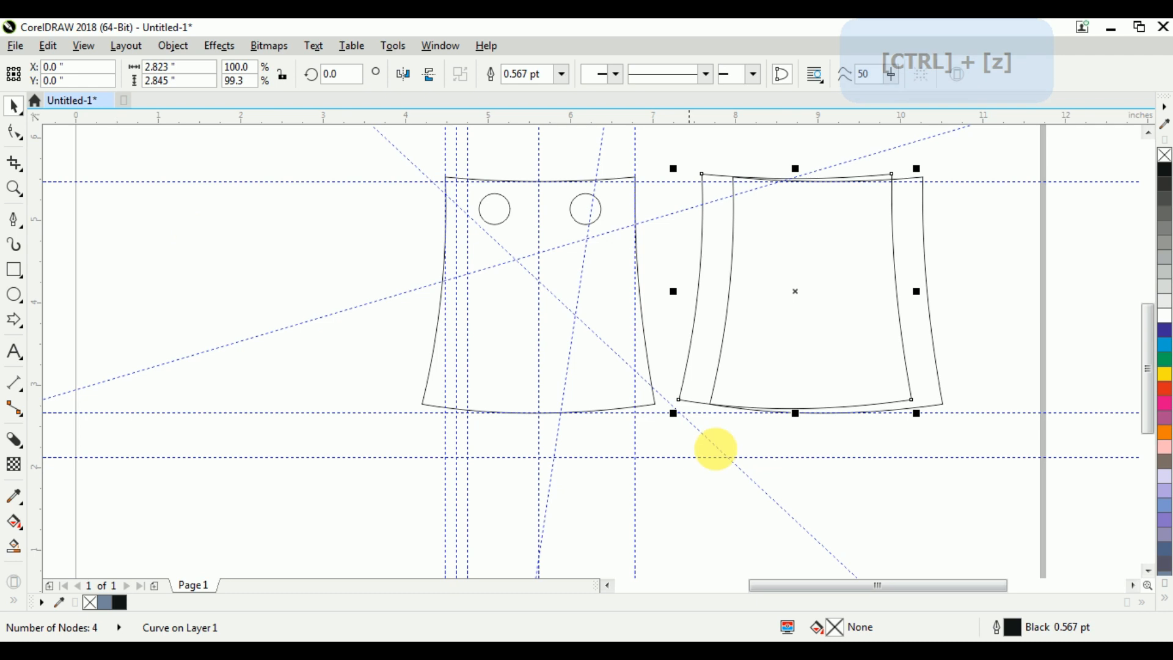
Stretch the right one of the two overlapping outlines symmetrically about its centre to 108.3% height.
click(810, 480)
click(786, 218)
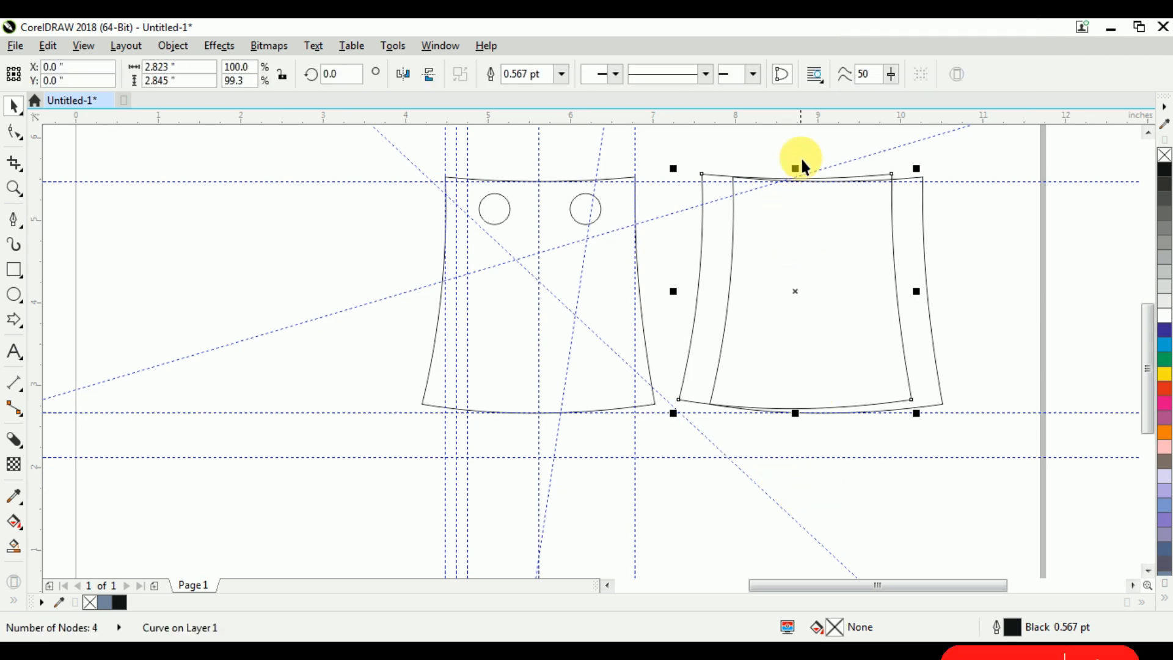
click(968, 252)
click(921, 224)
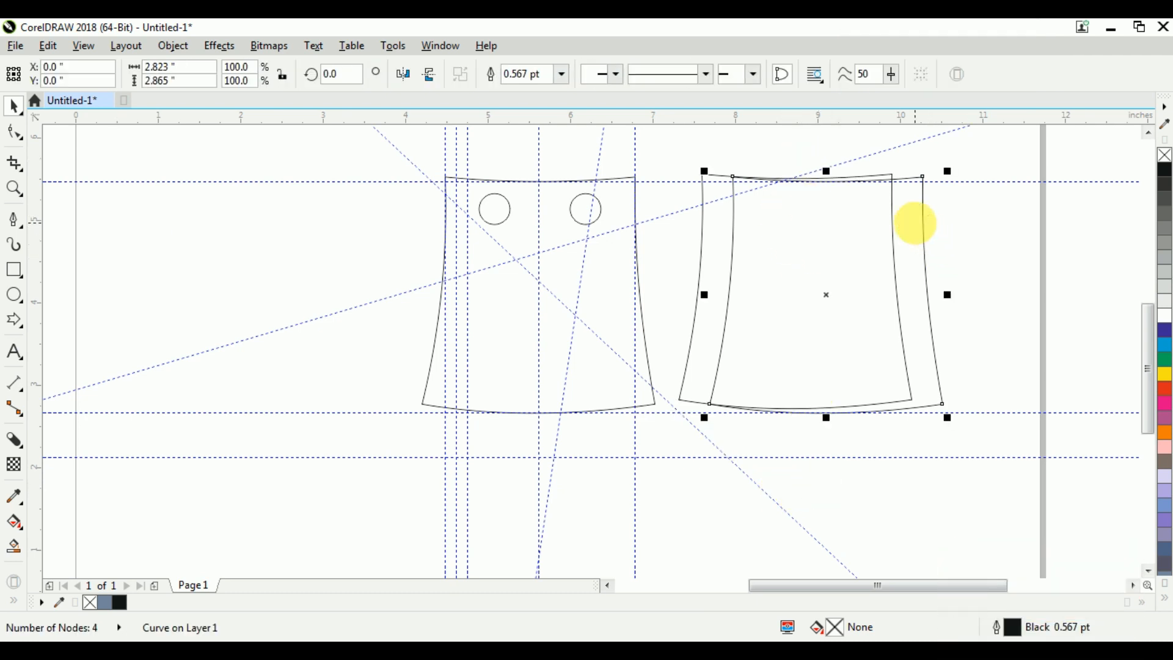
drag(826, 171, 826, 162)
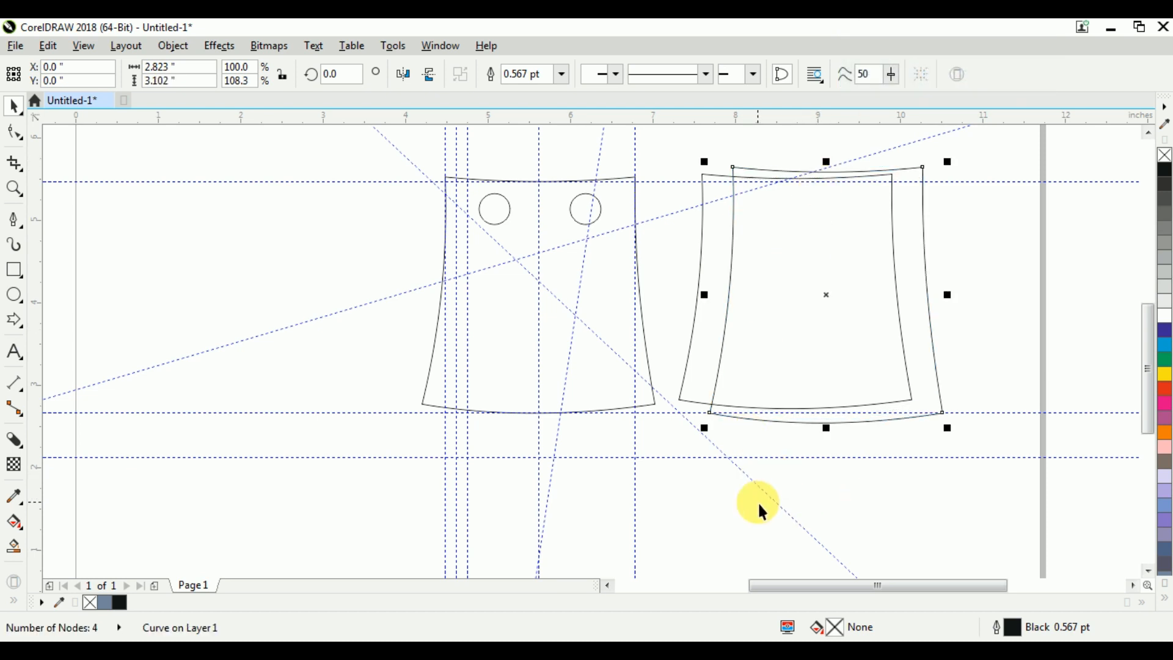
Delete both overlapping outline copies, leaving only the original shape with its two holes.
key(Delete)
click(760, 333)
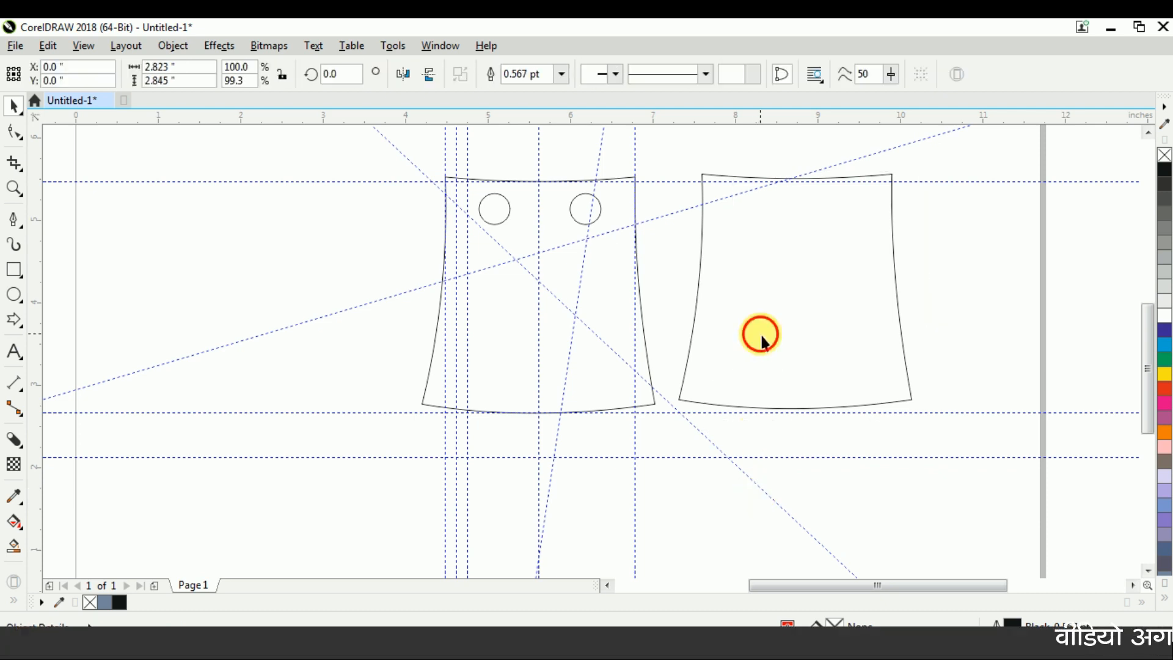
key(Delete)
Copy the original outline to its right and duplicate that copy overlapping it, offset about 0.3 inch to the right.
click(593, 275)
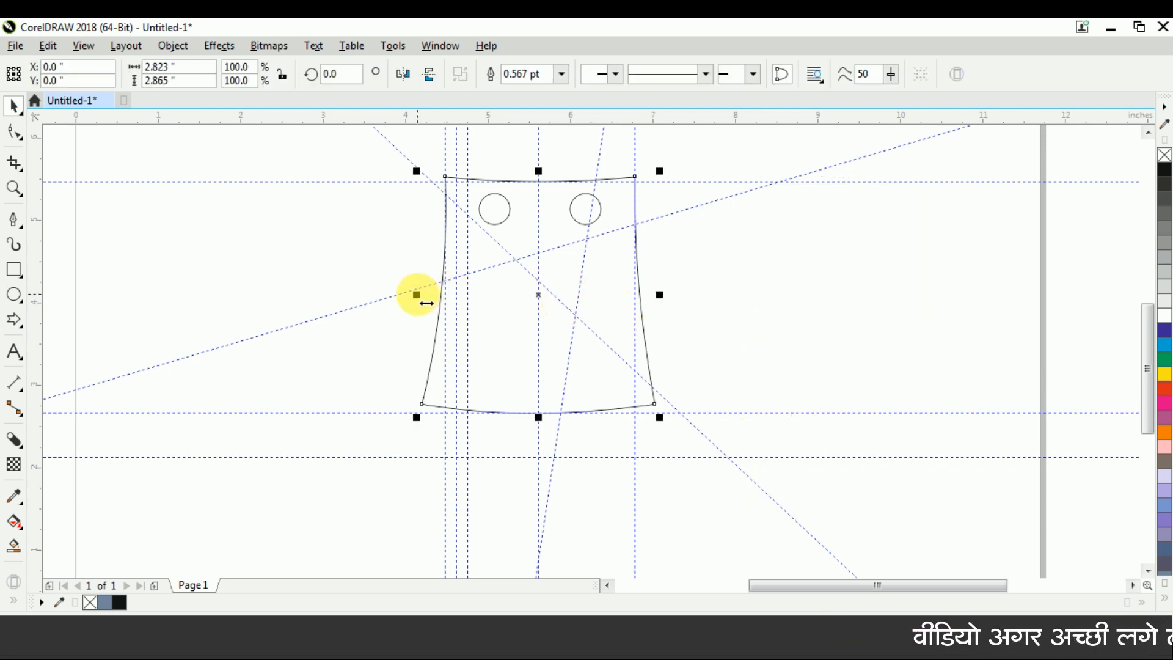
drag(417, 294, 741, 309)
right_click(765, 312)
drag(735, 259, 833, 236)
right_click(833, 236)
Stretch the right one of the overlapping copies symmetrically about its centre to 109% height and nudge it slightly right.
shift+click(881, 176)
drag(882, 176, 883, 168)
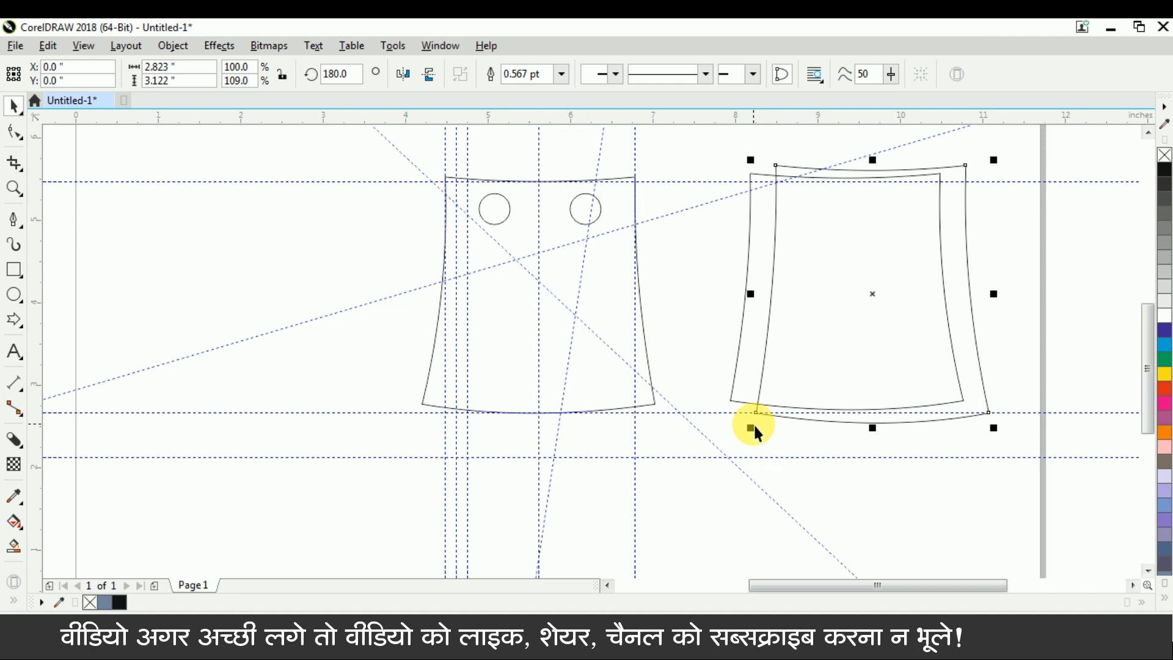
key(shift+Right)
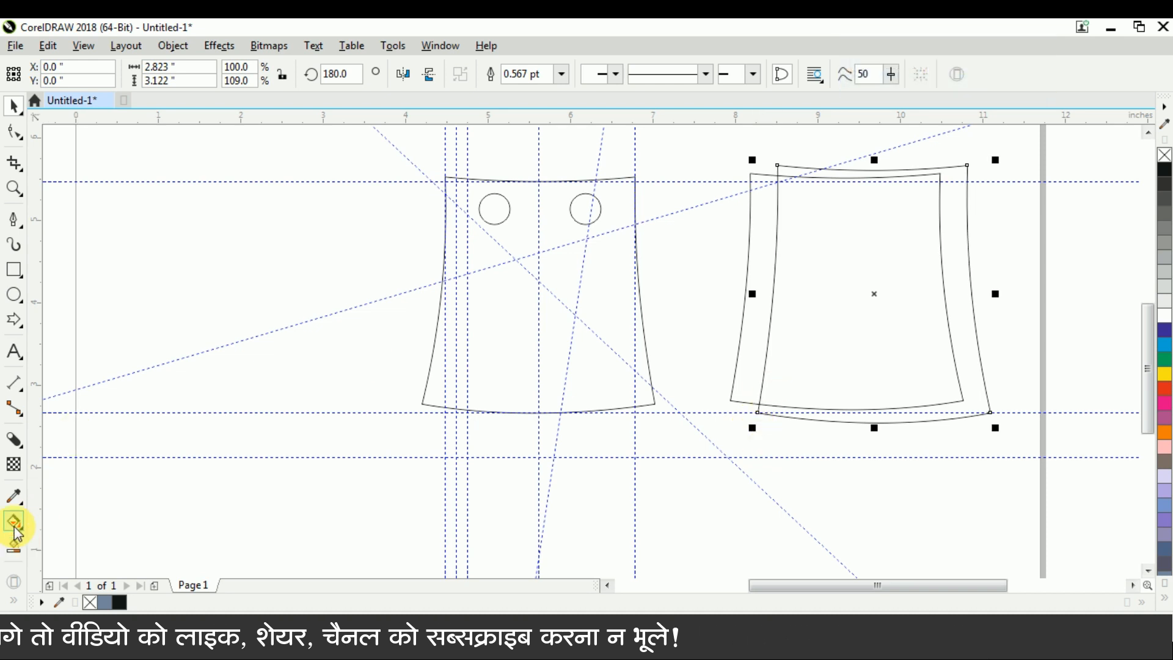
Smart-fill the narrow strip between the copies' left edges with Desert Blue and delete the two outline copies.
click(13, 544)
click(761, 279)
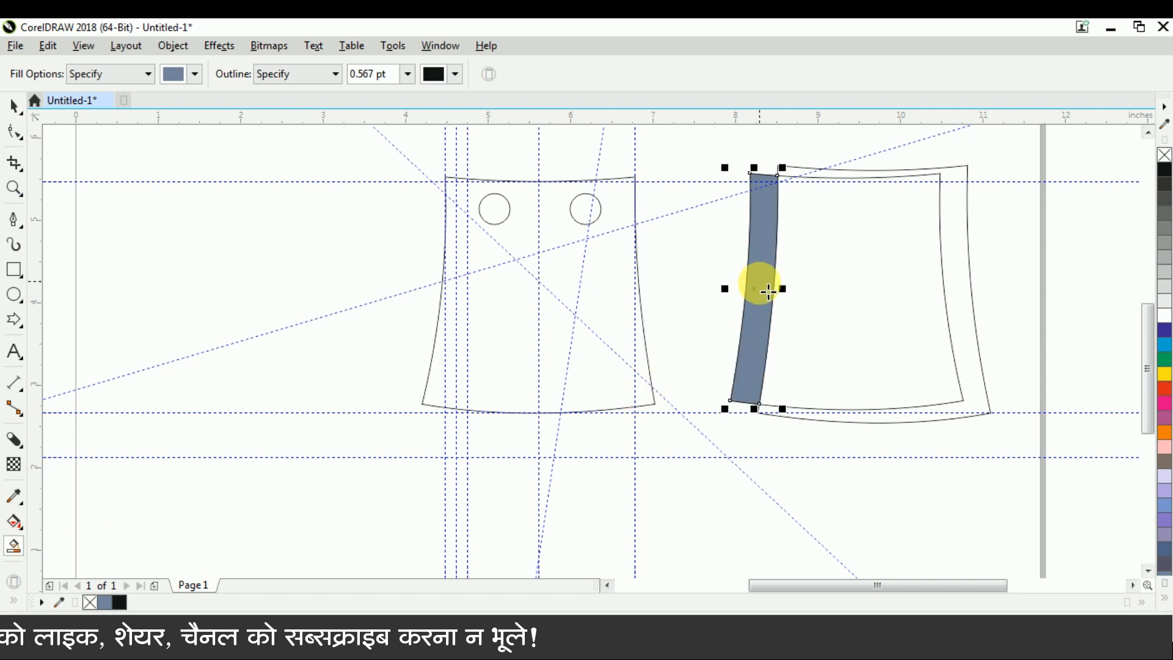
key(ctrl+space)
key(Delete)
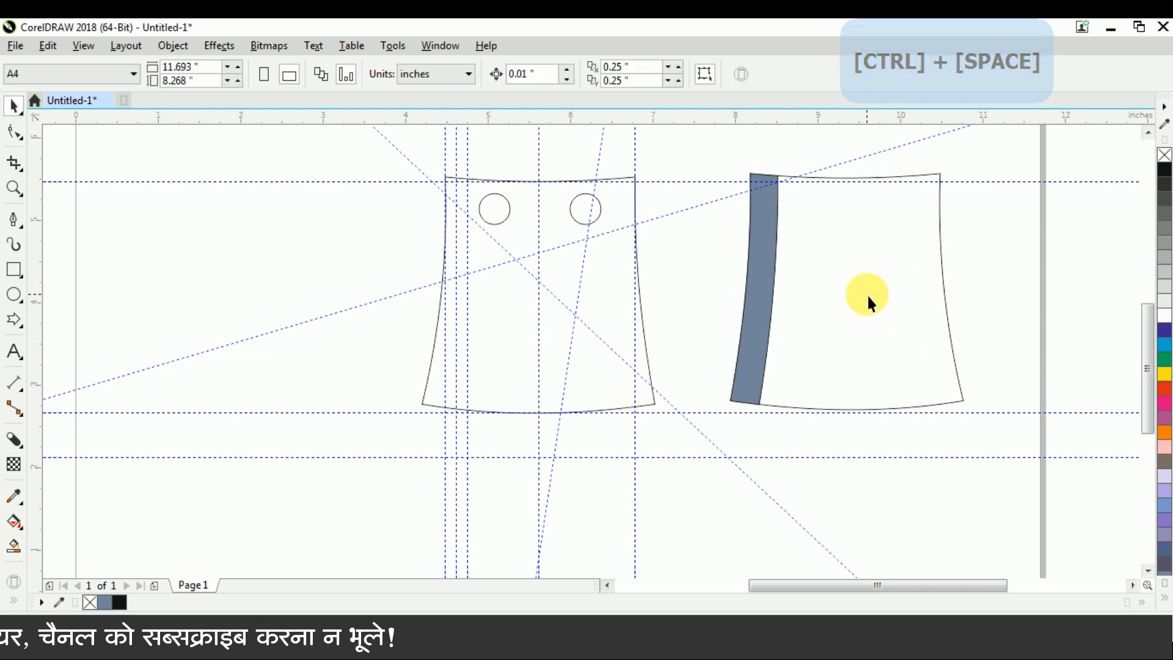
Mirror the blue strip horizontally and place it just outside the right edge of the original shape.
click(754, 288)
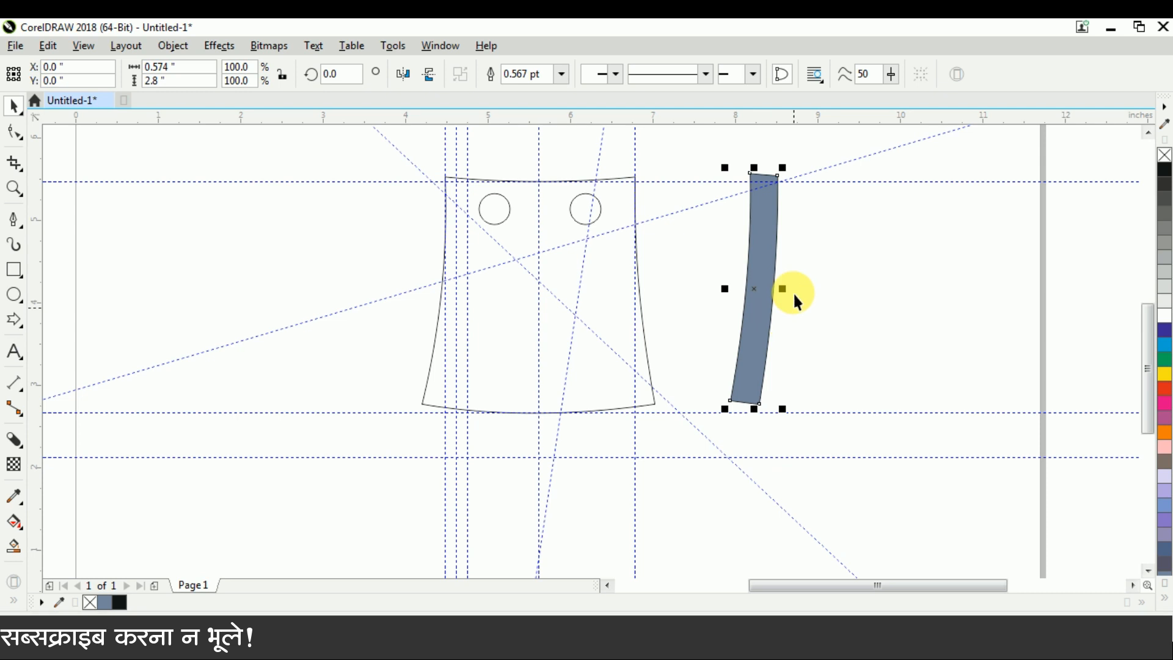
click(429, 74)
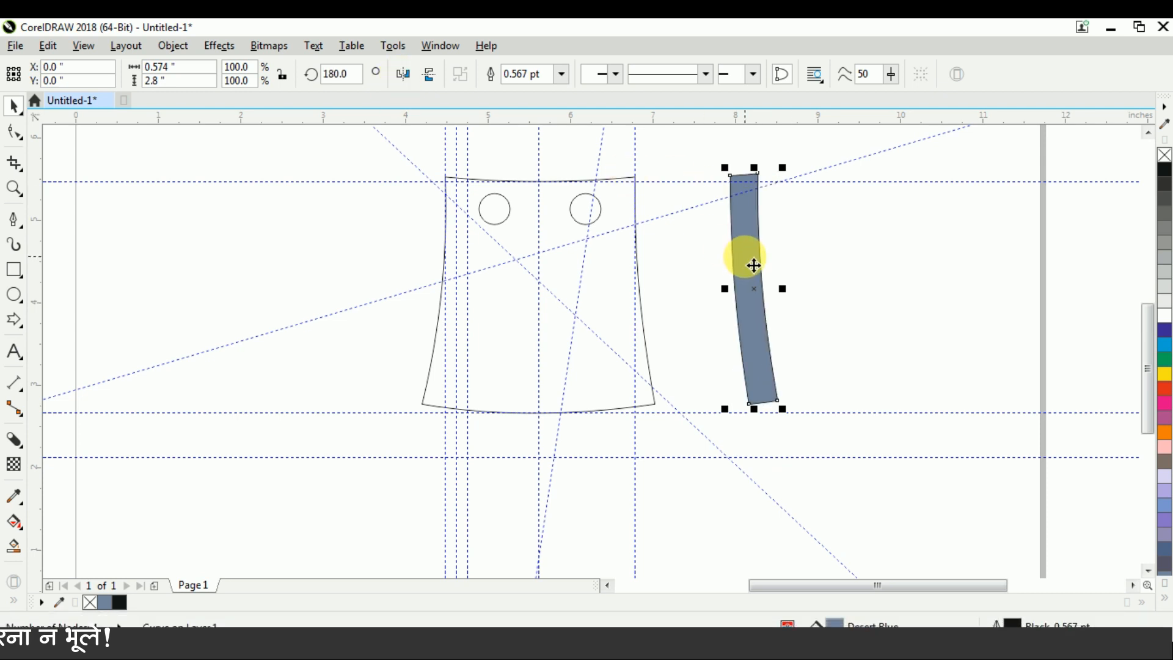
drag(751, 269, 661, 275)
scroll(666, 235, up, 2)
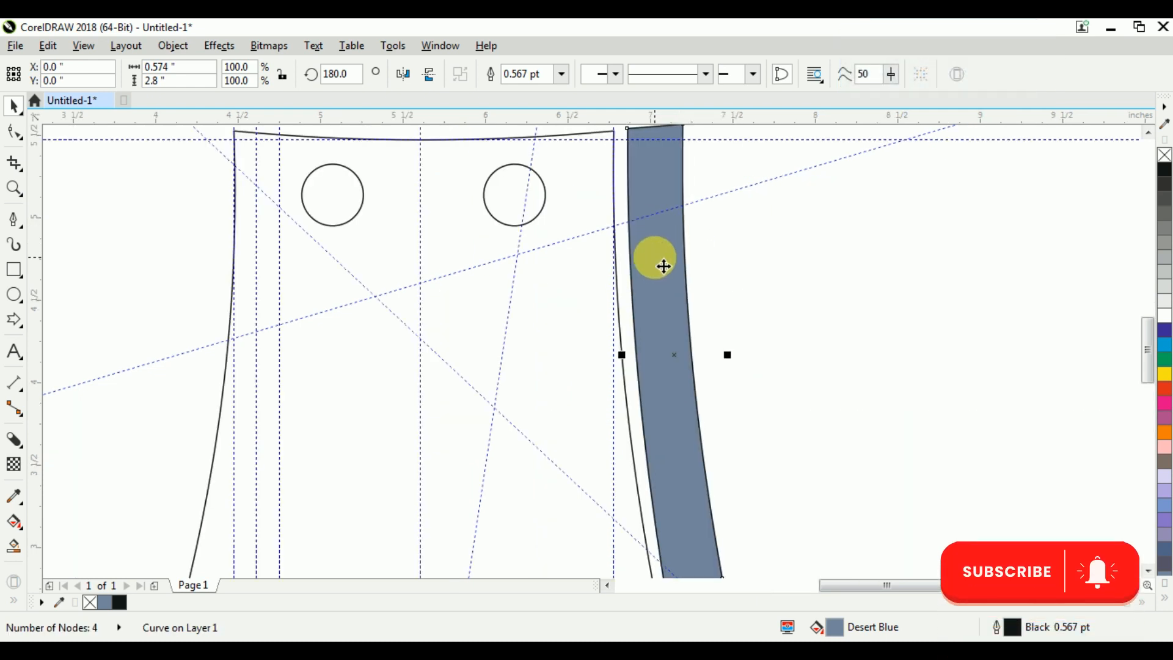
scroll(663, 266, down, 2)
Bend the blue strip's top edge inward into a shallow concave curve with the Shape tool.
click(13, 132)
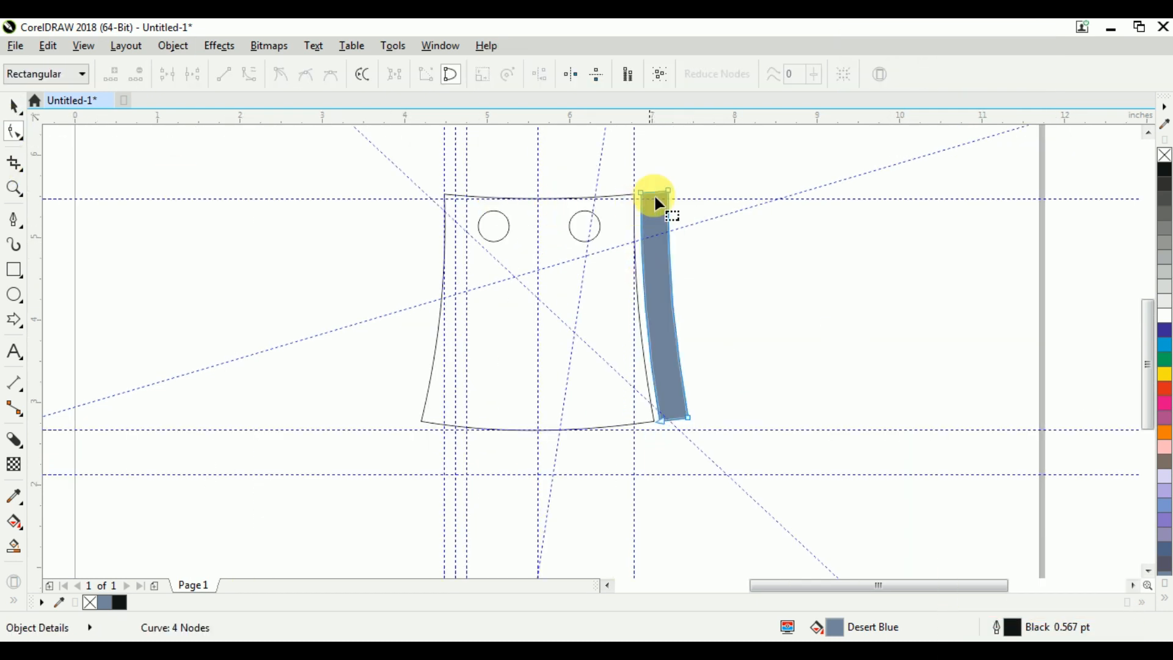
drag(643, 420, 640, 425)
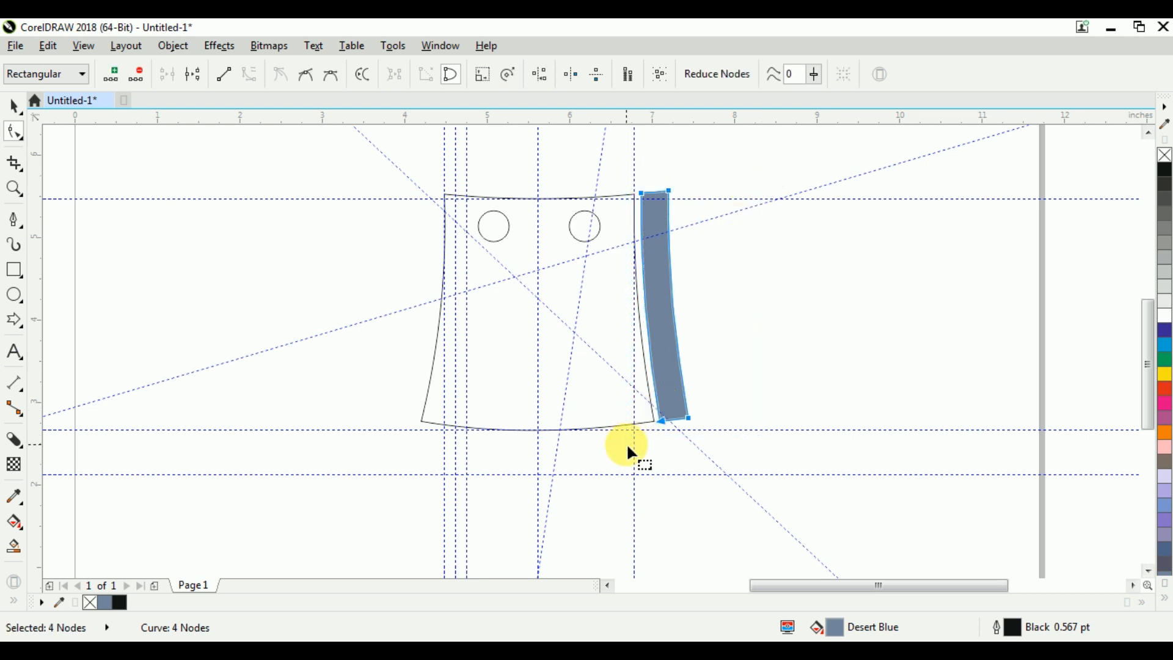
scroll(659, 274, up, 3)
scroll(658, 215, down, 2)
drag(727, 154, 647, 192)
drag(651, 181, 645, 212)
scroll(645, 211, down, 4)
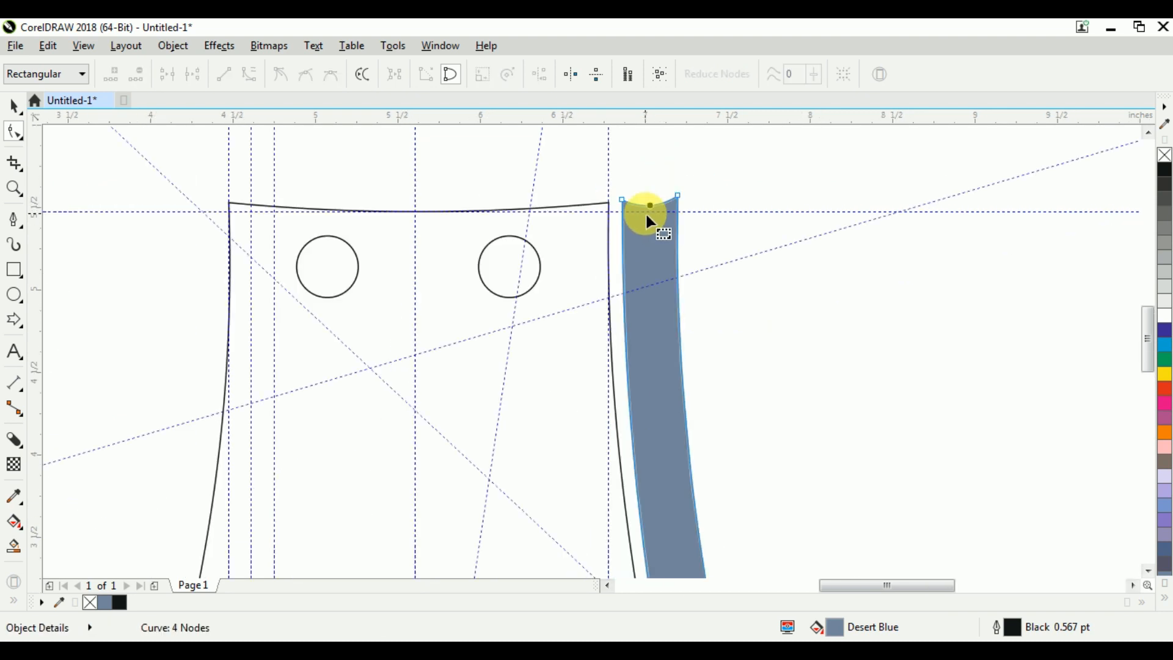
Bend the blue strip's bottom edge inward into a shallow concave curve and deselect the strip.
scroll(744, 391, up, 2)
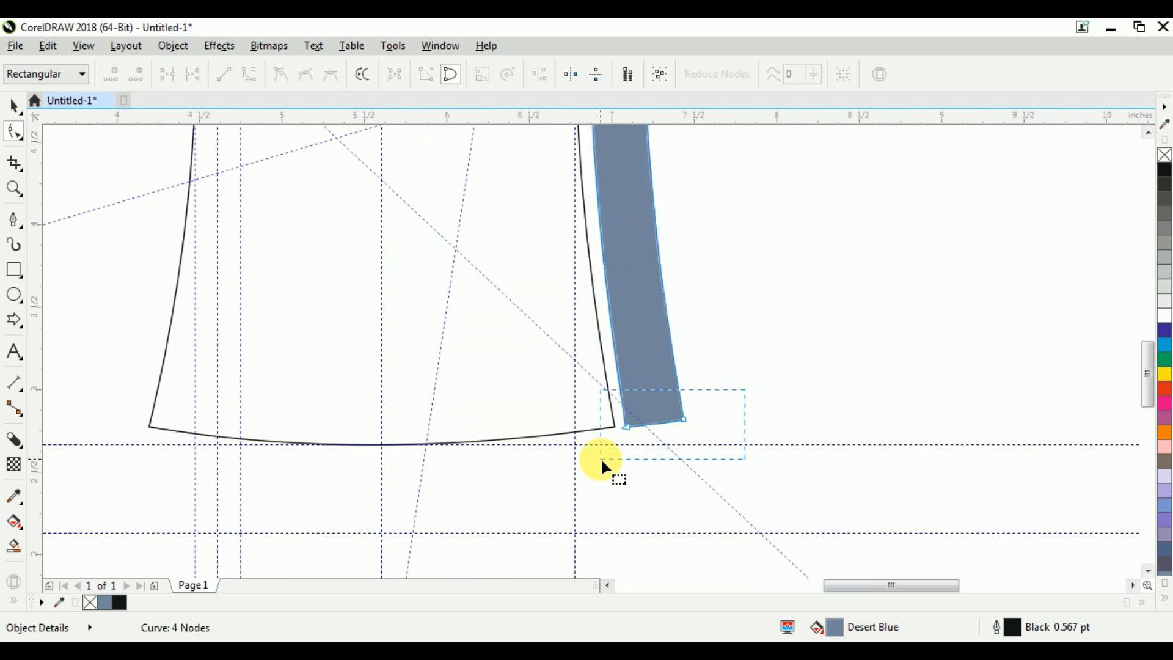
drag(600, 457, 601, 457)
scroll(642, 425, up, 2)
drag(689, 416, 683, 392)
scroll(629, 415, down, 2)
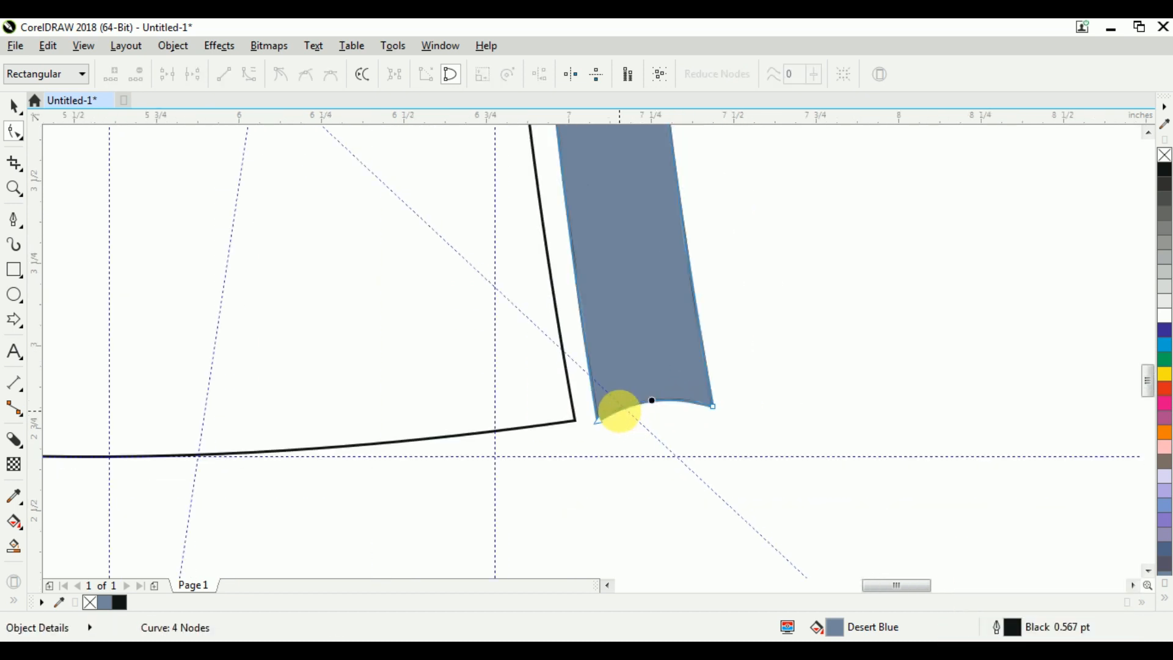
scroll(618, 410, down, 3)
key(ctrl+space)
click(661, 371)
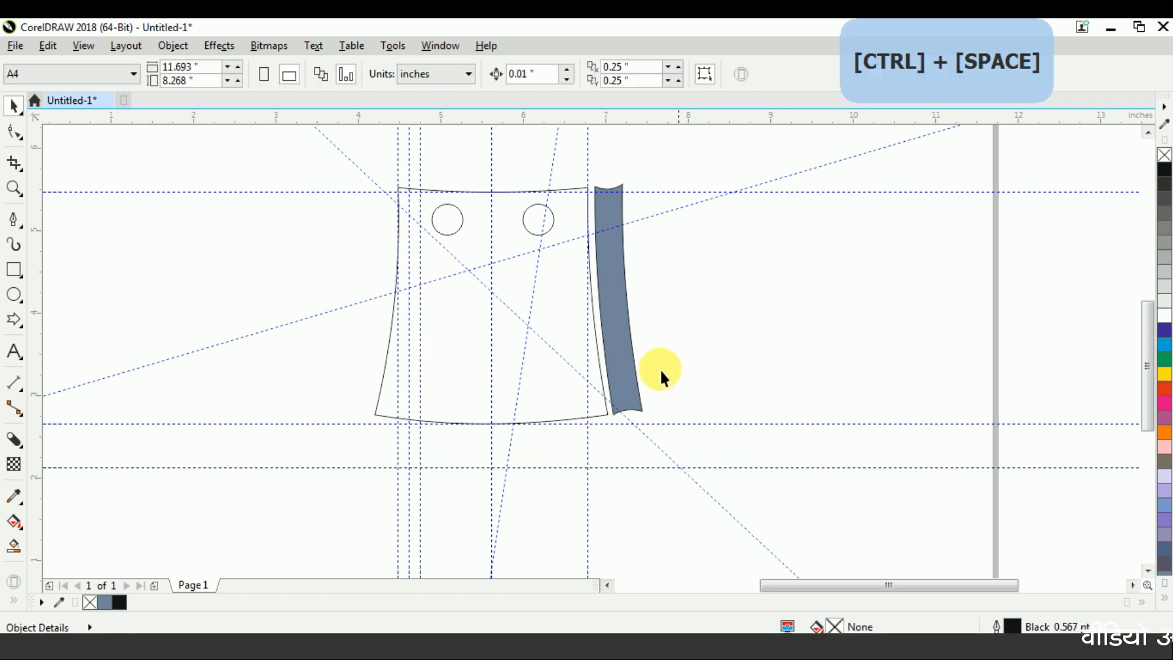
scroll(613, 379, up, 2)
click(613, 369)
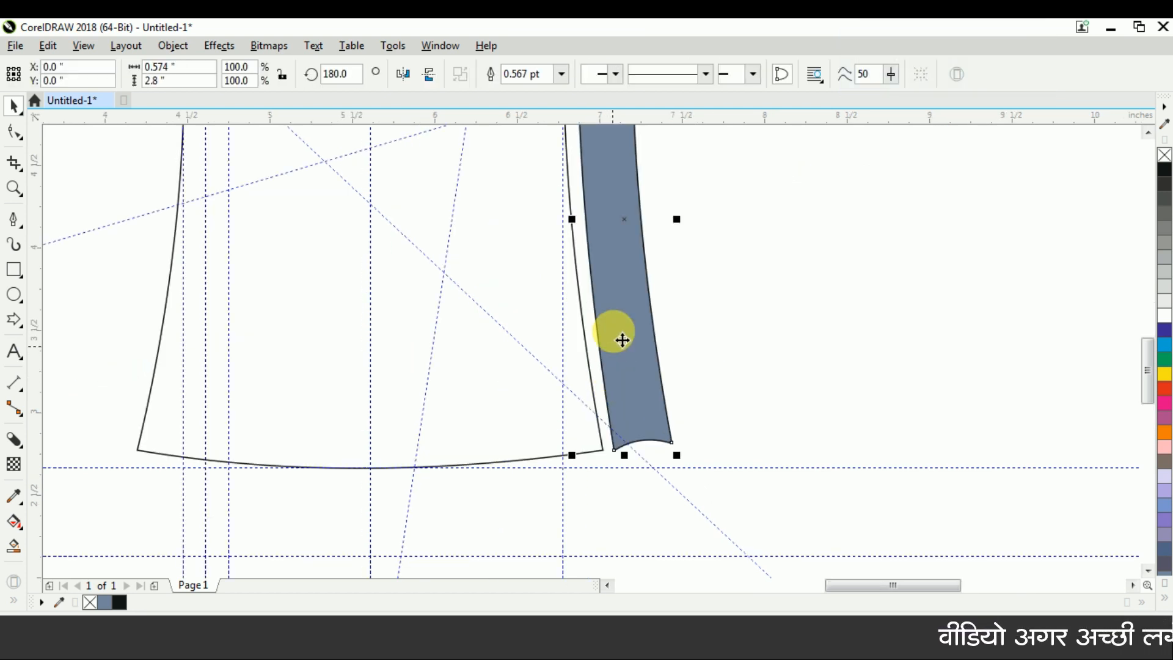
scroll(611, 238, down, 2)
scroll(607, 152, up, 2)
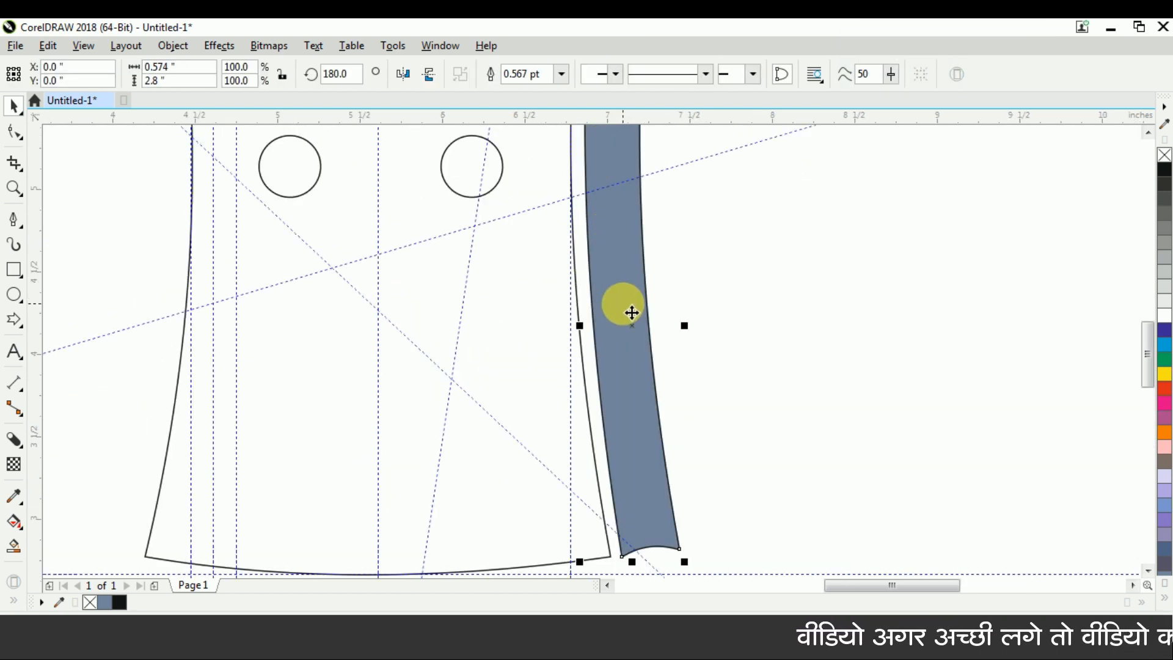
scroll(632, 313, down, 2)
click(725, 317)
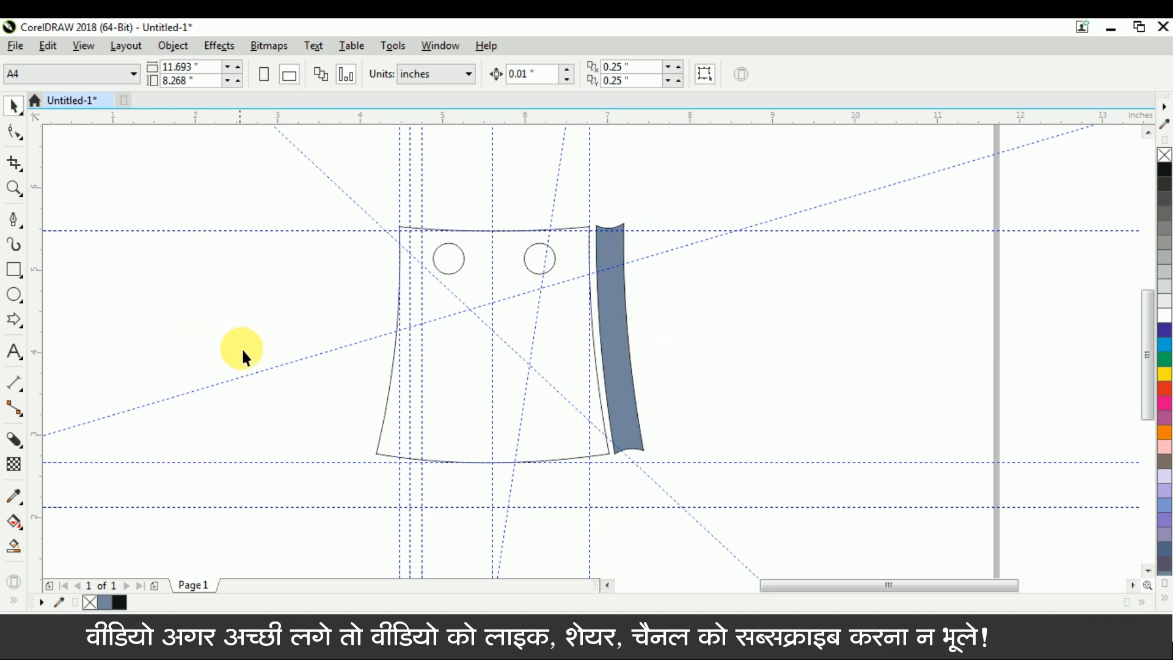
With the Pen tool, trace an arrowhead through the three slanted guideline intersections, ending partway back along the descending diagonal guide.
click(14, 220)
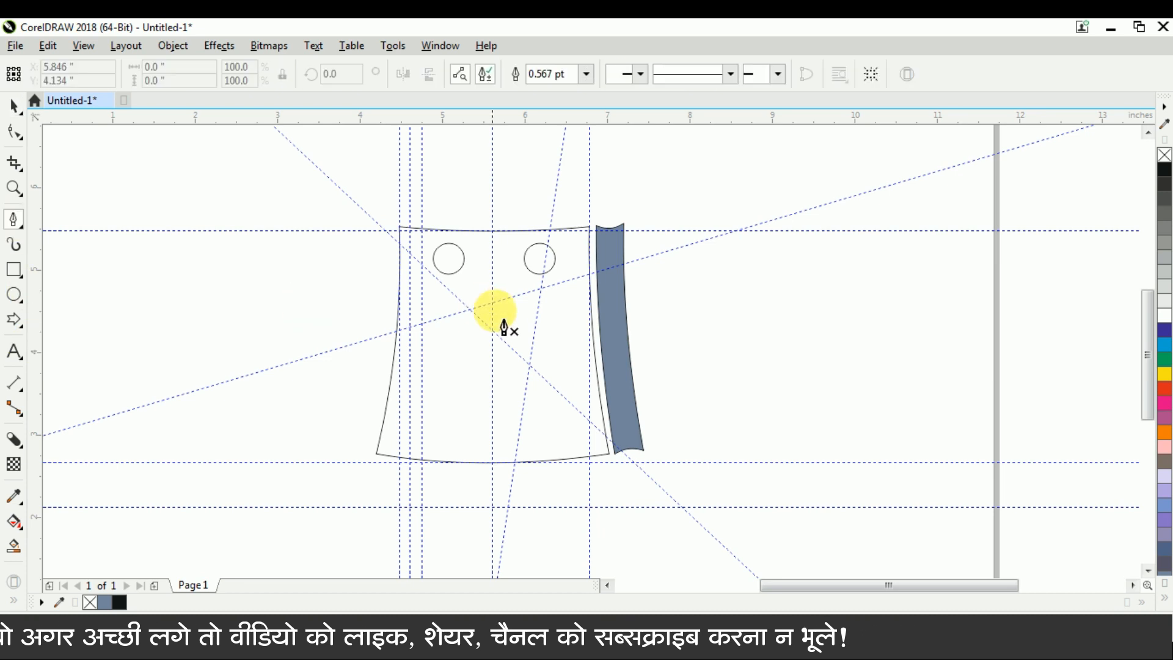
scroll(505, 327, up, 2)
click(439, 305)
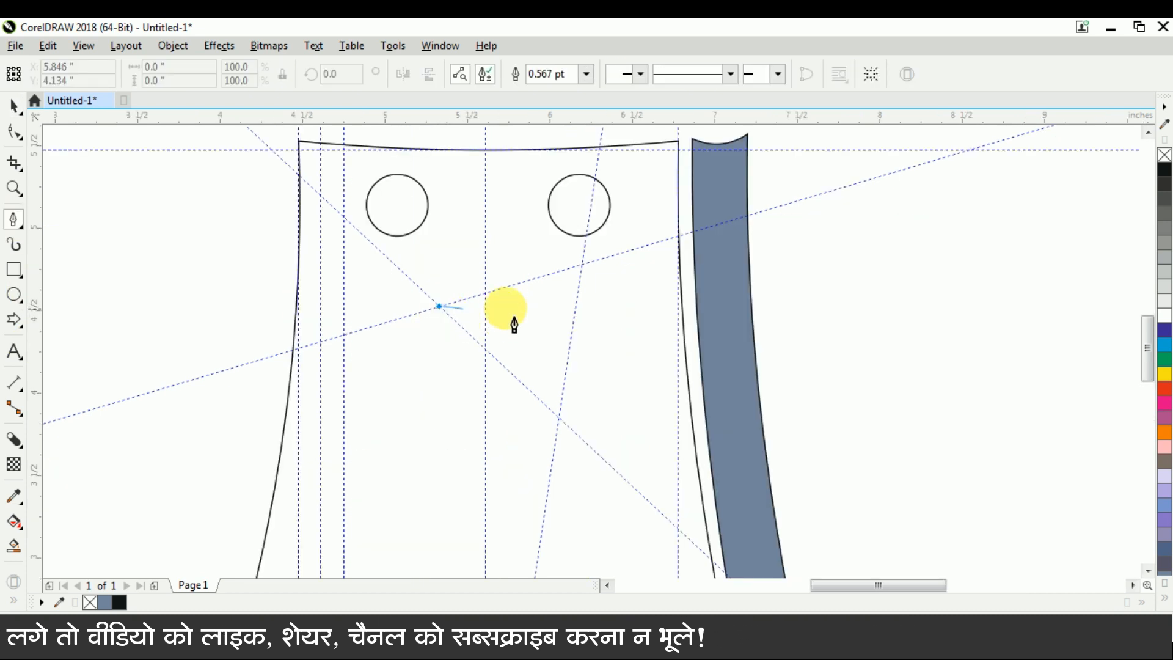
click(582, 263)
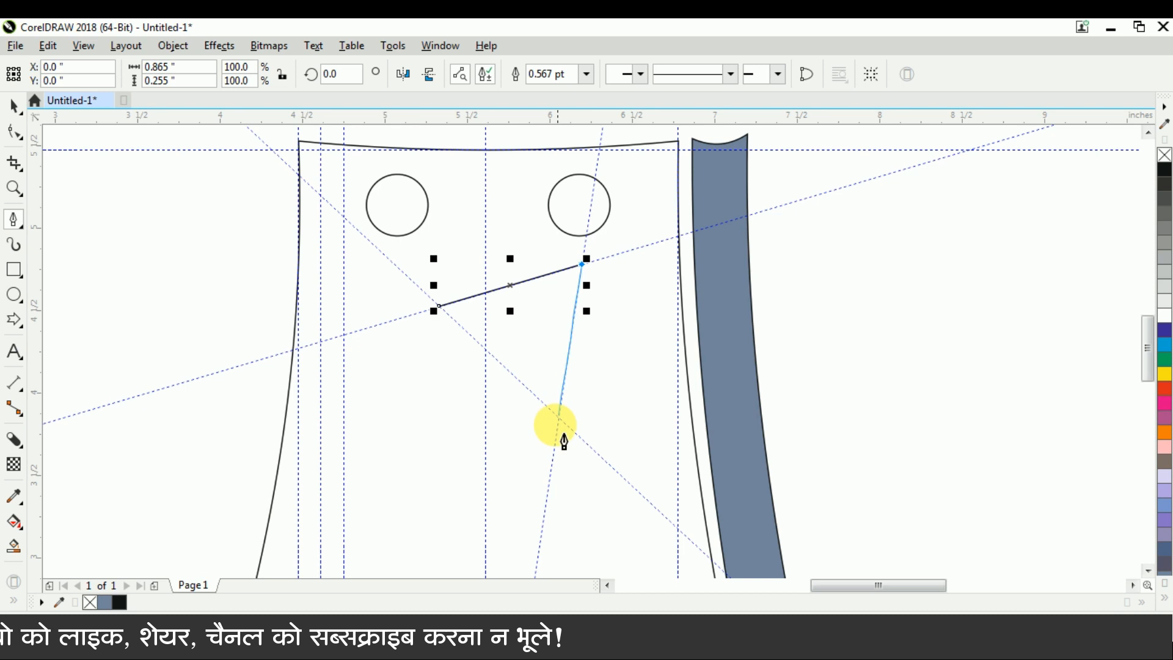
click(559, 419)
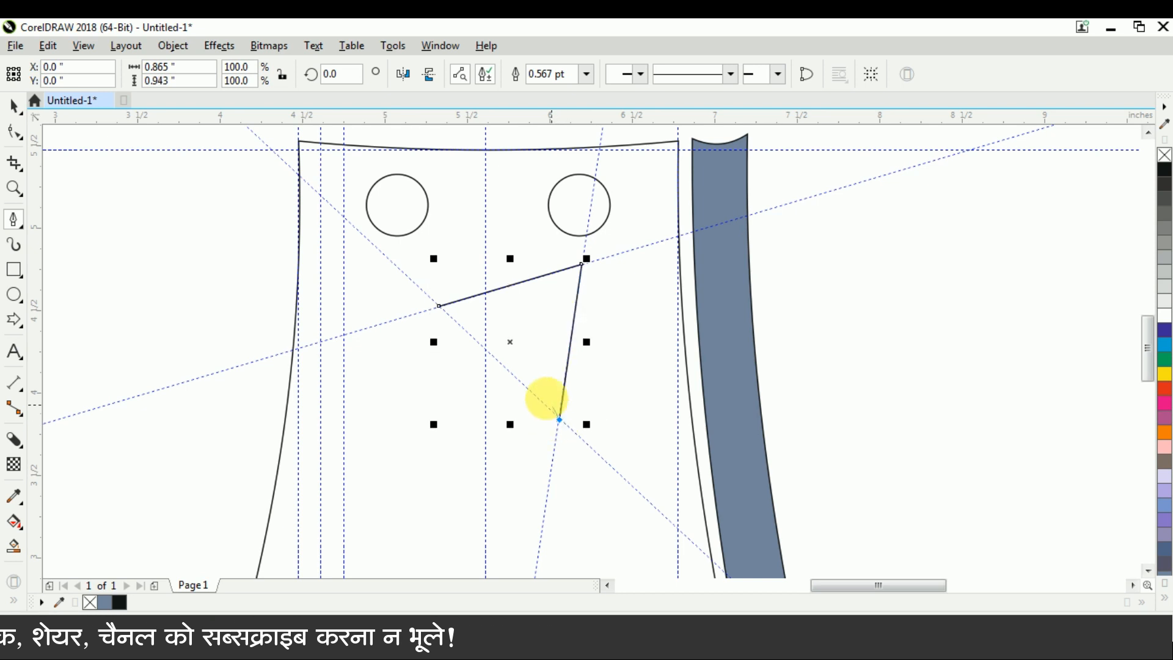
click(513, 375)
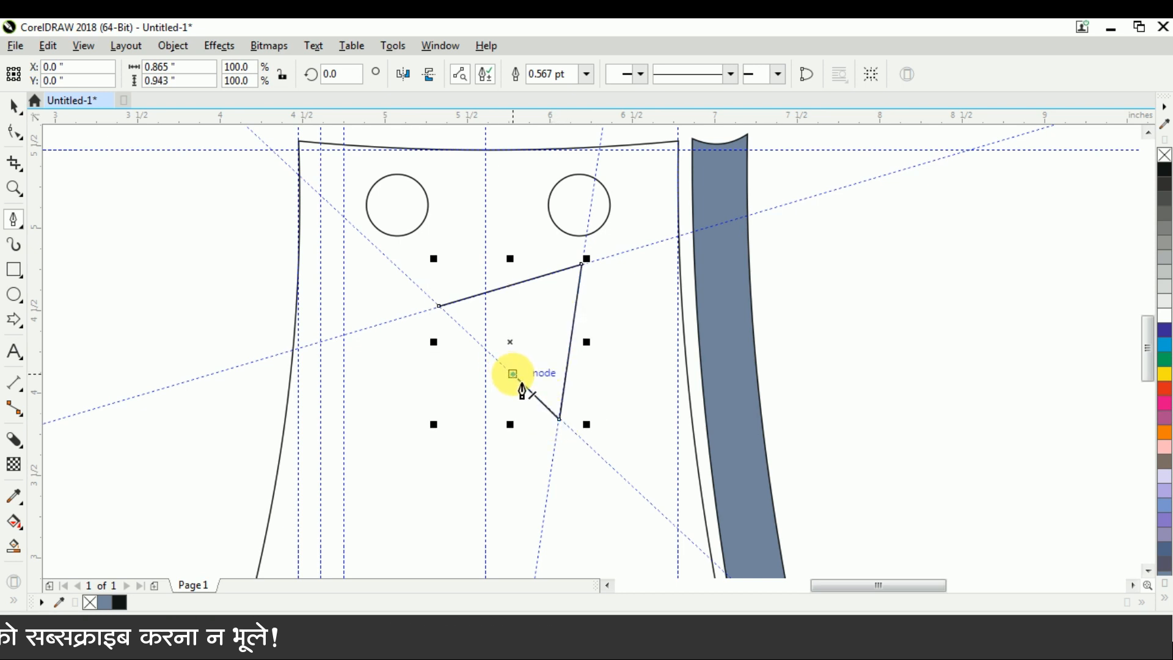
Extend the arrow path down to the centre vertical and lowest horizontal guides' crossing, and back up-left to the guide at the shape's bottom edge.
scroll(516, 382, down, 2)
scroll(502, 440, up, 2)
scroll(511, 458, up, 2)
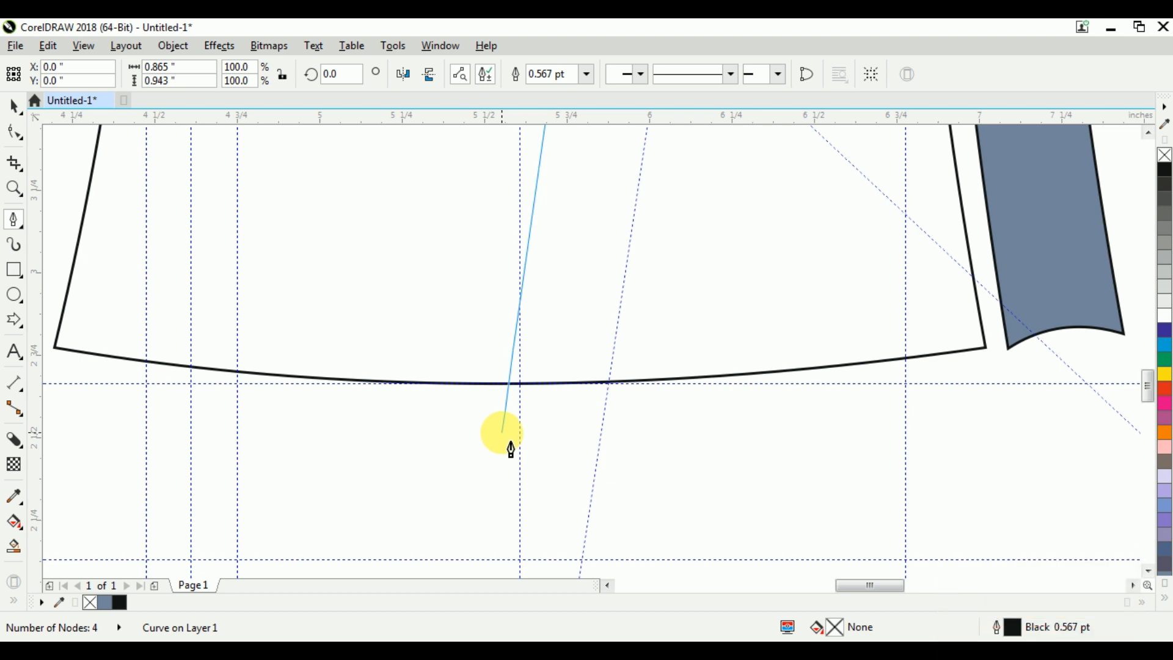
double_click(519, 558)
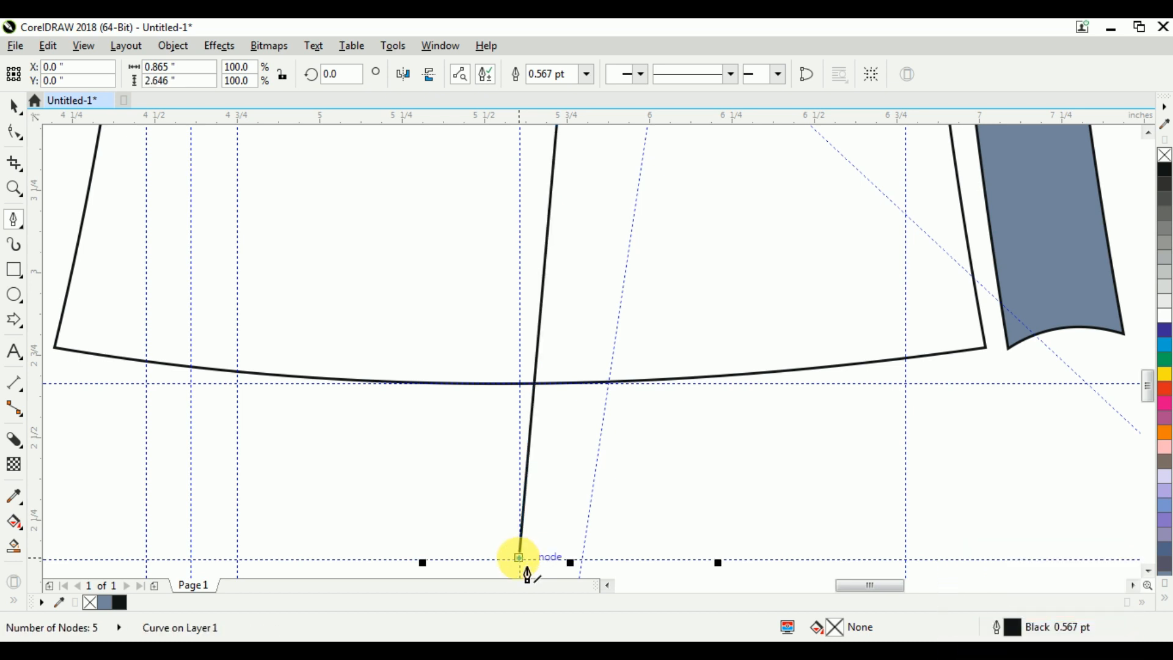
click(519, 557)
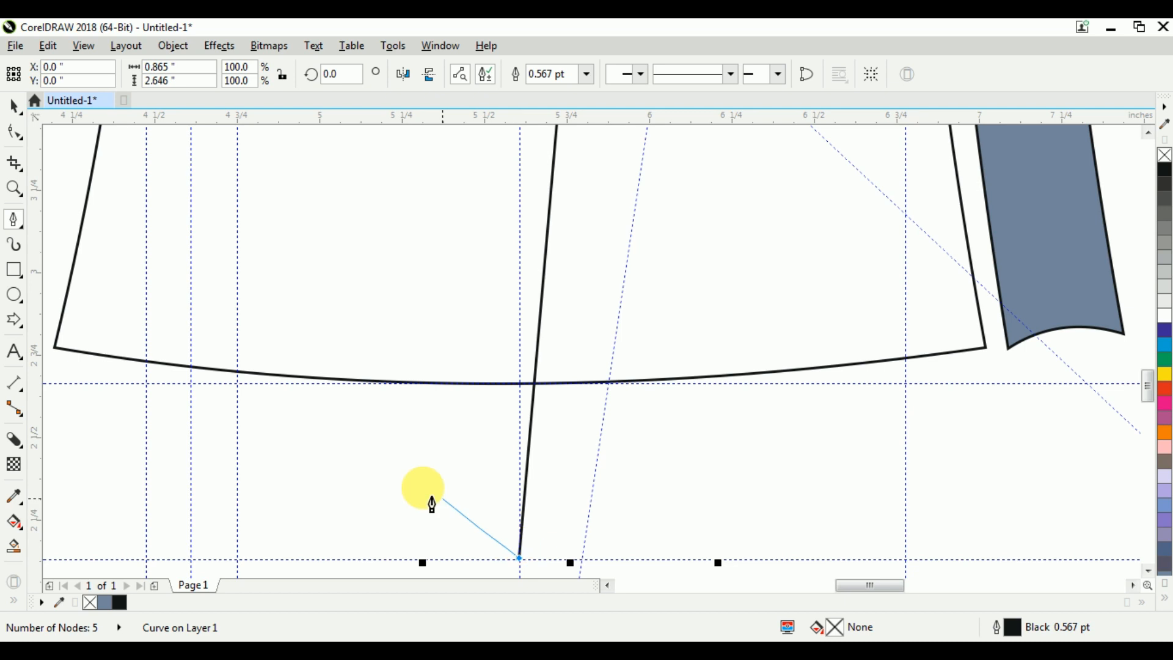
click(282, 394)
scroll(284, 397, down, 3)
click(278, 388)
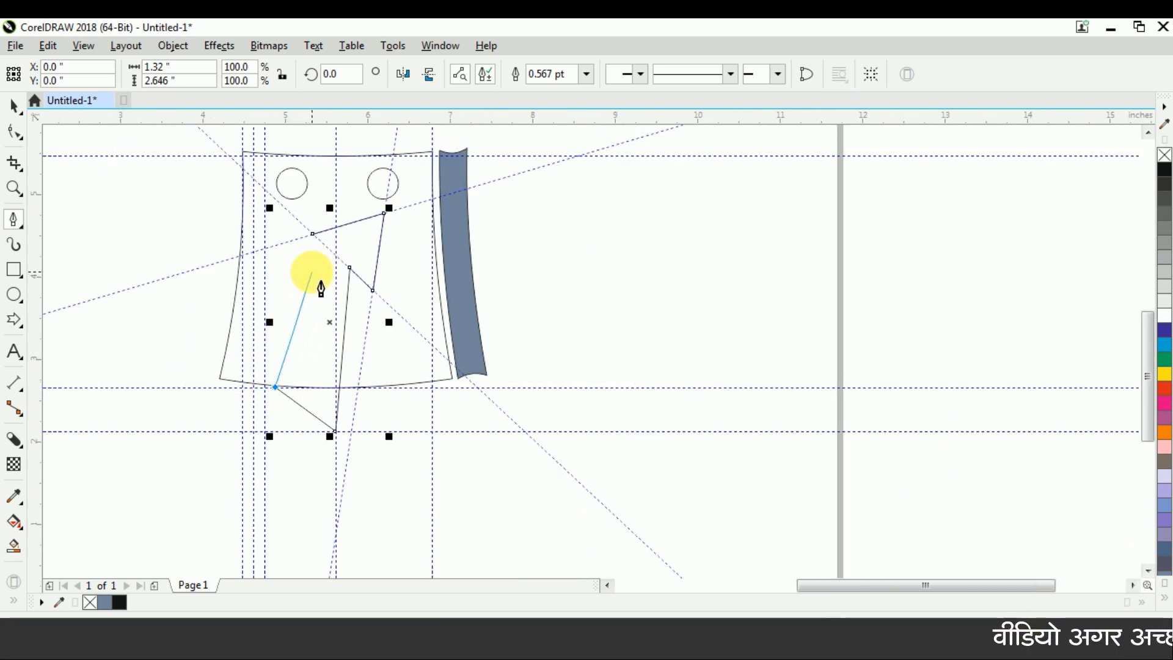
Continue the path up to the descending diagonal guide and close it at the arrowhead's starting corner.
scroll(334, 271, up, 3)
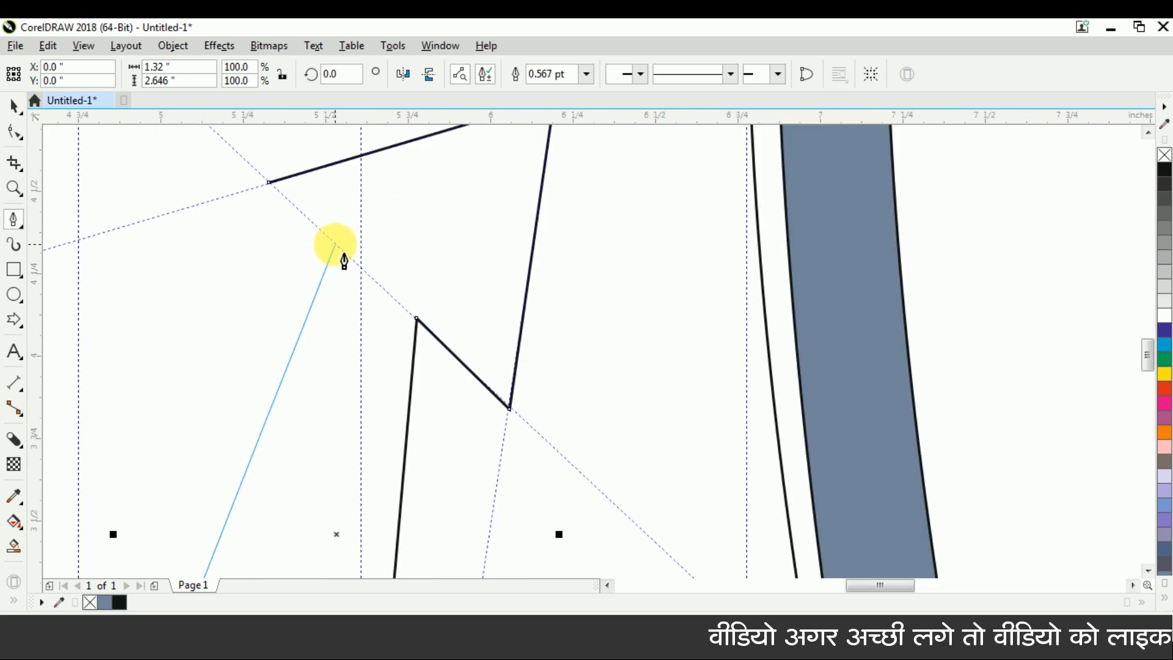
click(337, 249)
click(269, 182)
scroll(330, 251, down, 3)
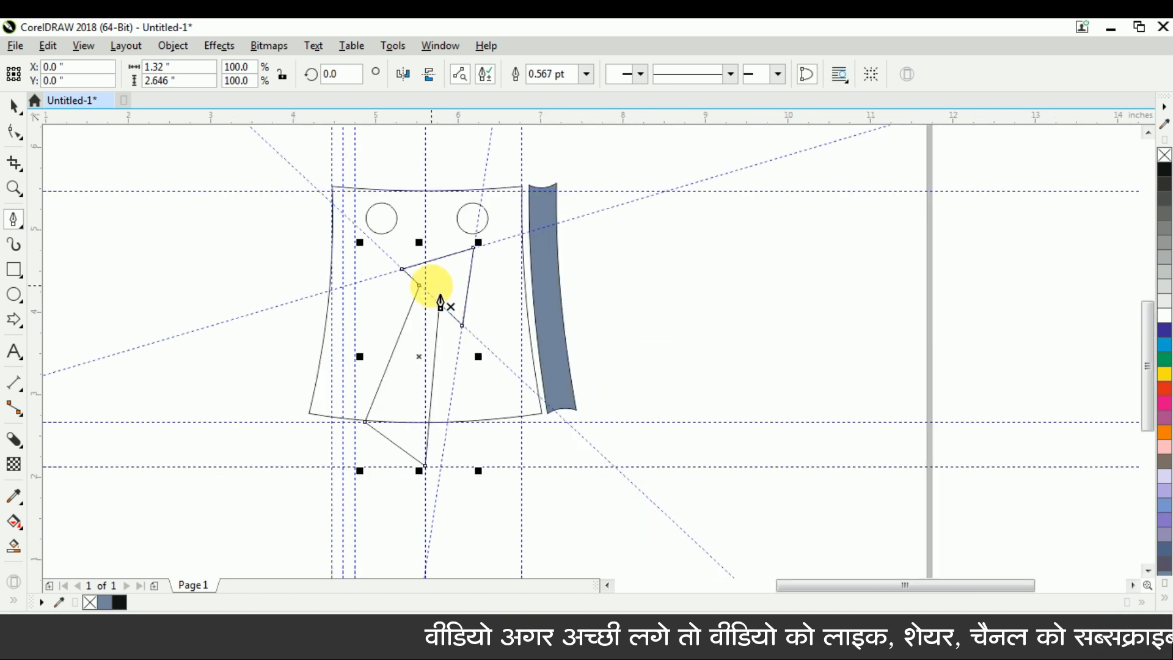
Undo the arrow path's closing segment, close the path again at the arrowhead's starting corner, and leave the Pen tool.
scroll(440, 303, up, 2)
key(ctrl+z)
key(ctrl+z)
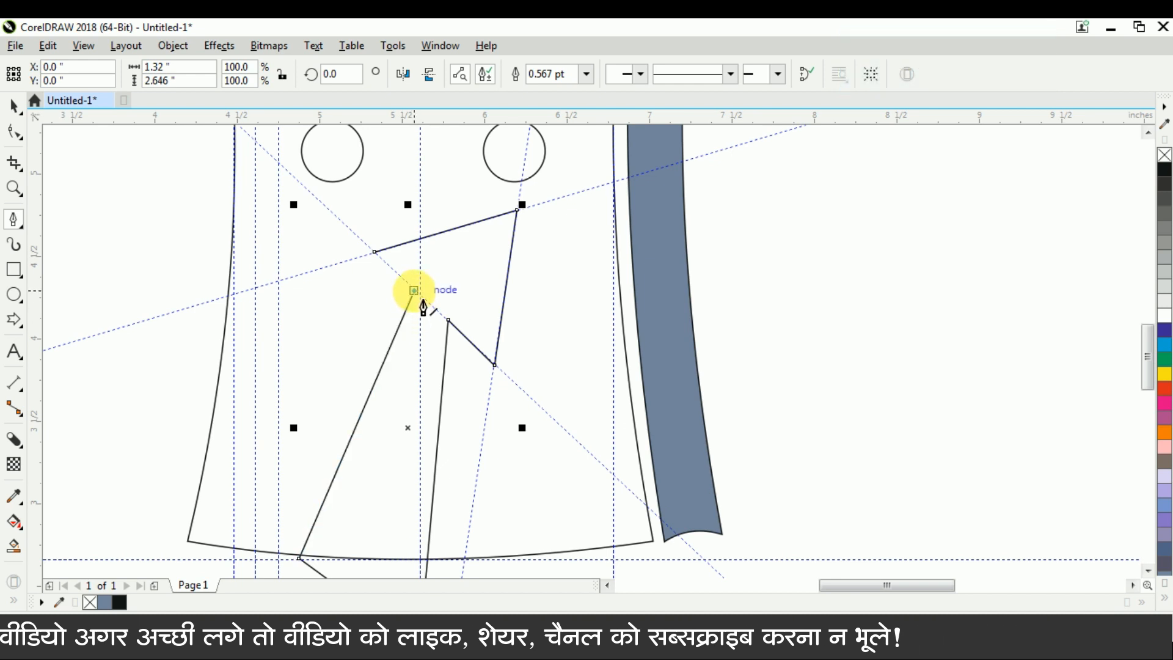
click(374, 251)
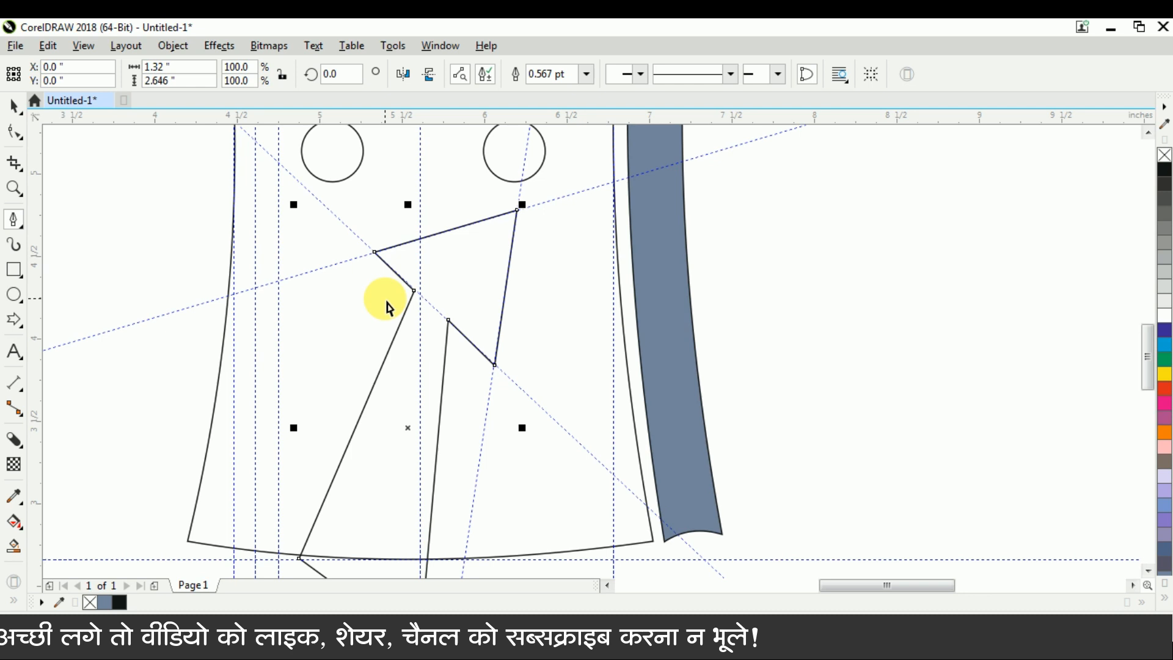
key(ctrl+space)
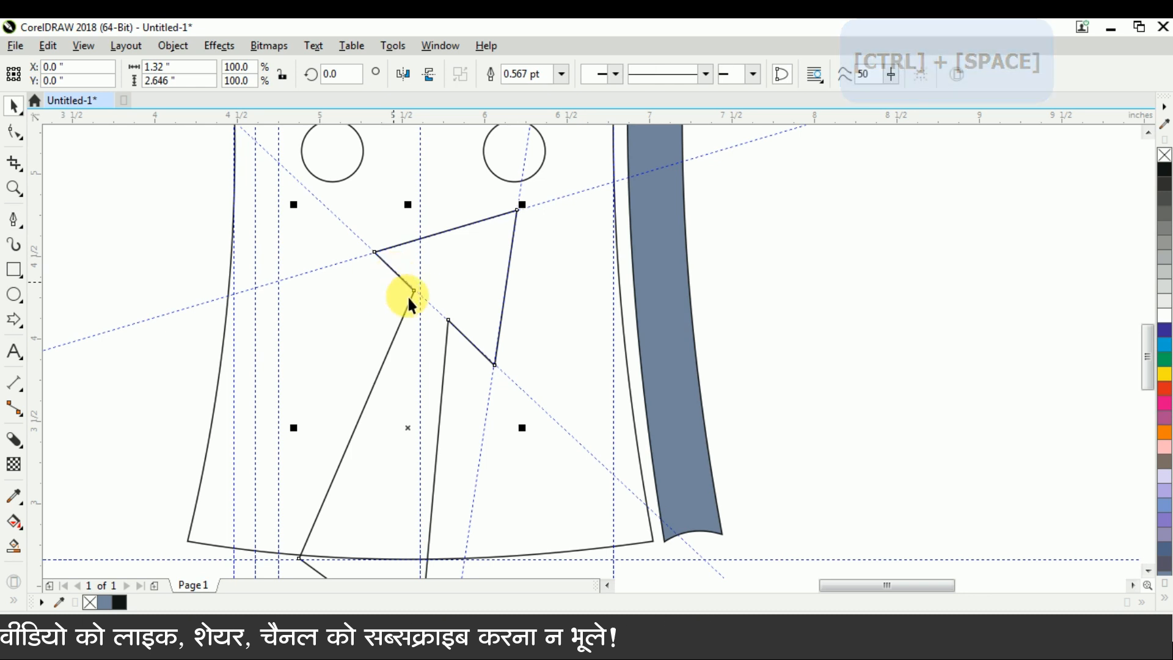
click(737, 296)
scroll(736, 295, down, 2)
scroll(672, 305, up, 1)
scroll(672, 306, up, 2)
click(641, 313)
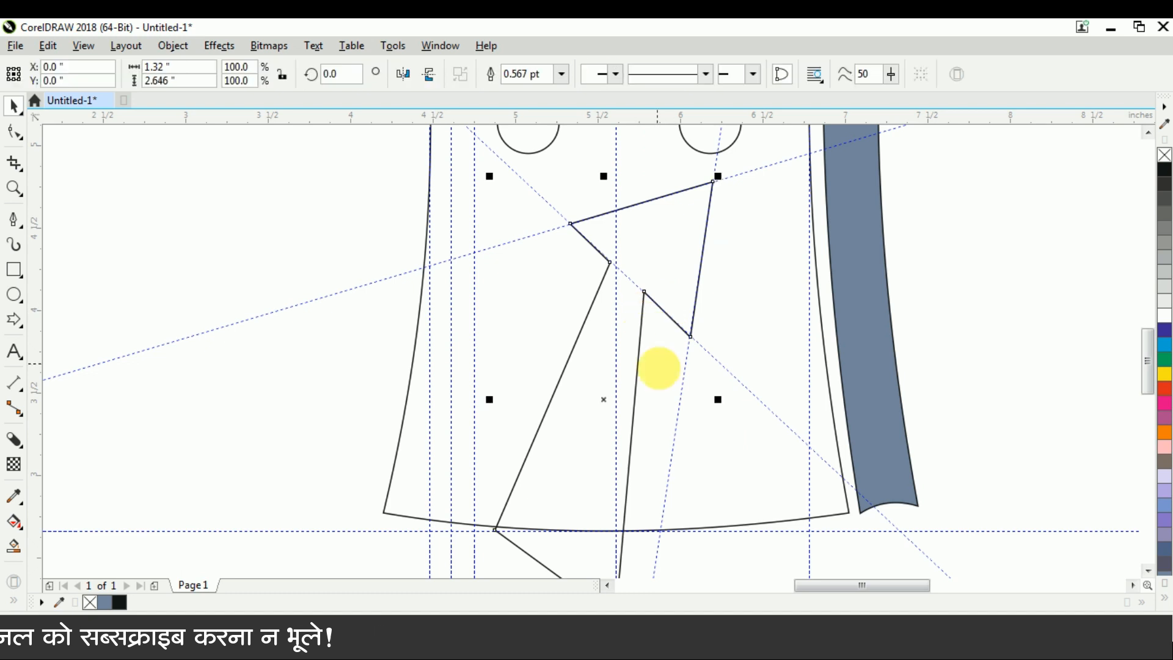
Select all nodes of the arrow path with the Shape tool and convert its segments to curves.
click(14, 131)
scroll(456, 347, down, 2)
drag(302, 247, 607, 502)
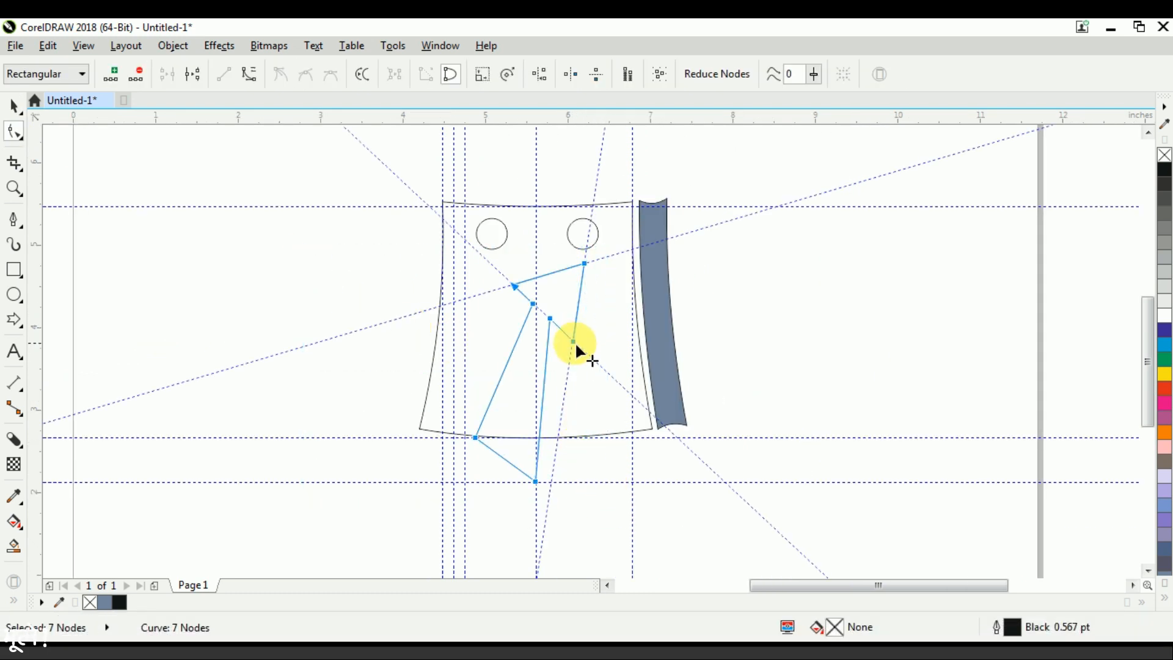
right_click(574, 342)
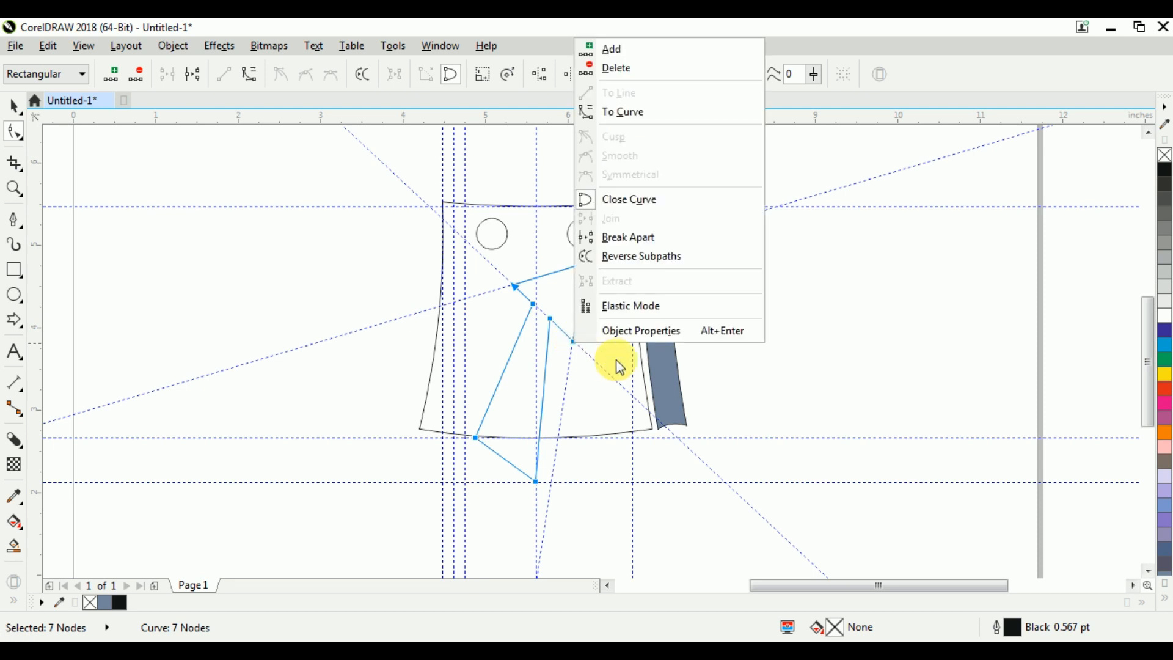
click(648, 121)
scroll(526, 329, up, 2)
drag(599, 318, 599, 318)
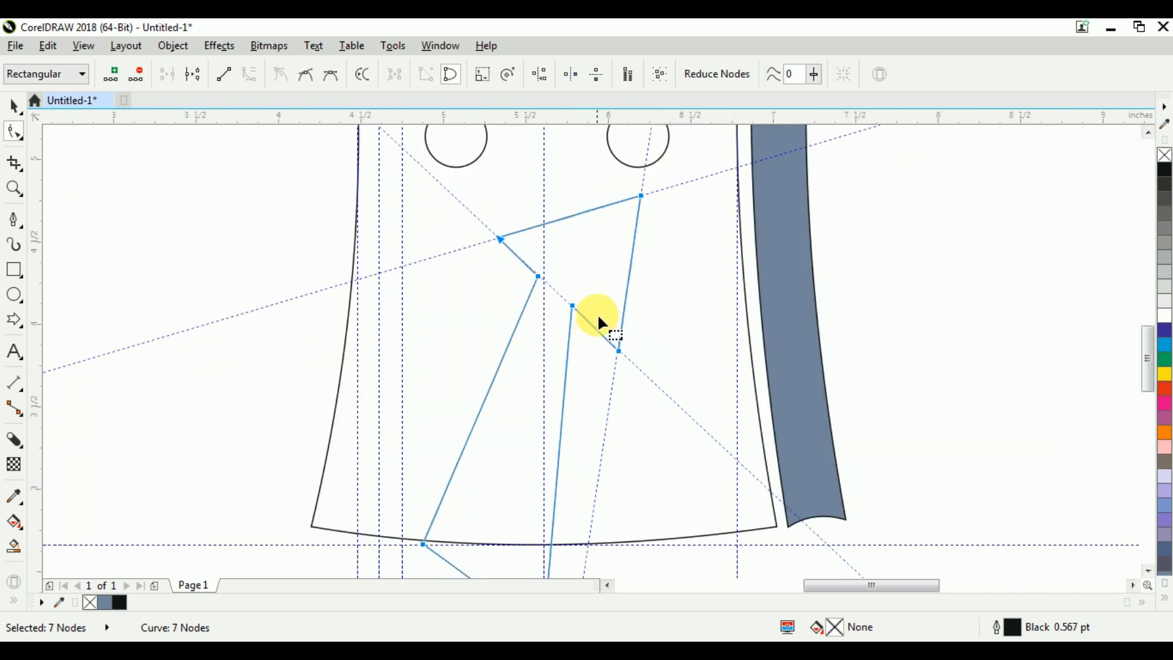
scroll(600, 270, up, 2)
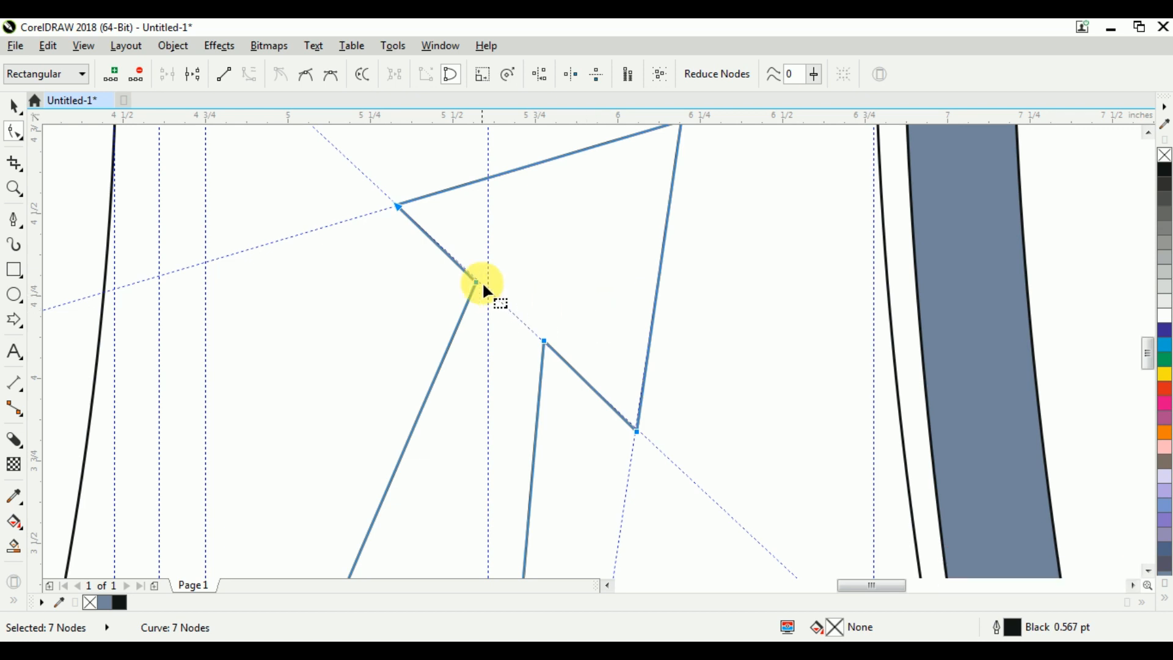
drag(477, 285, 469, 275)
key(ctrl+z)
key(ctrl+z)
key(ctrl+z)
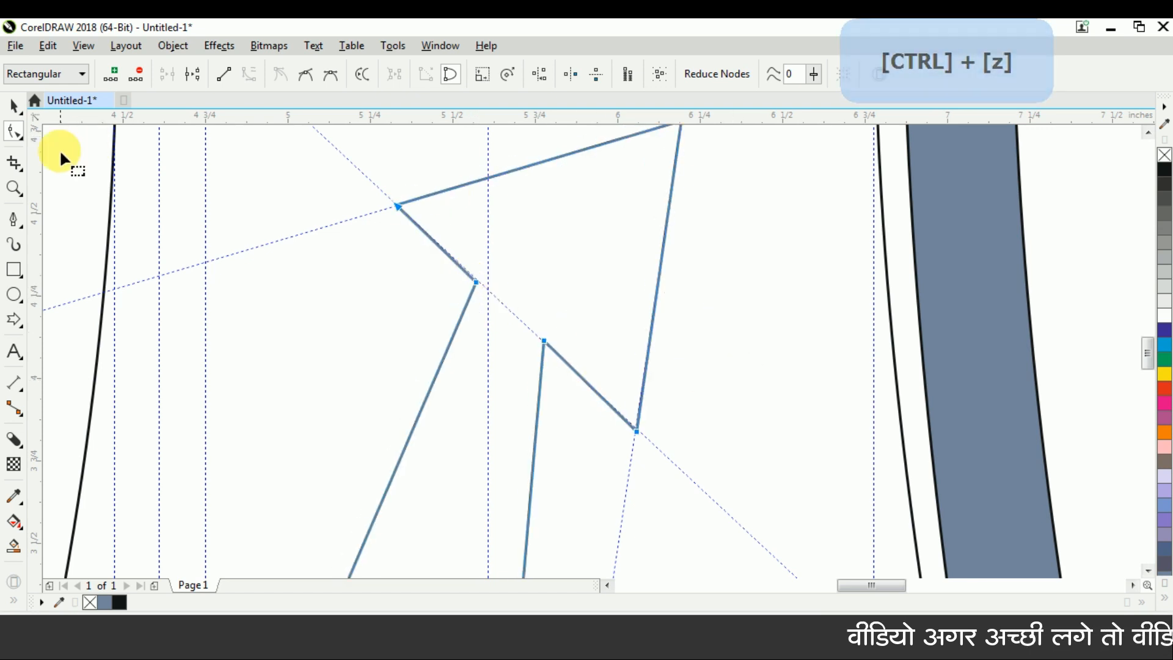
right_click(476, 287)
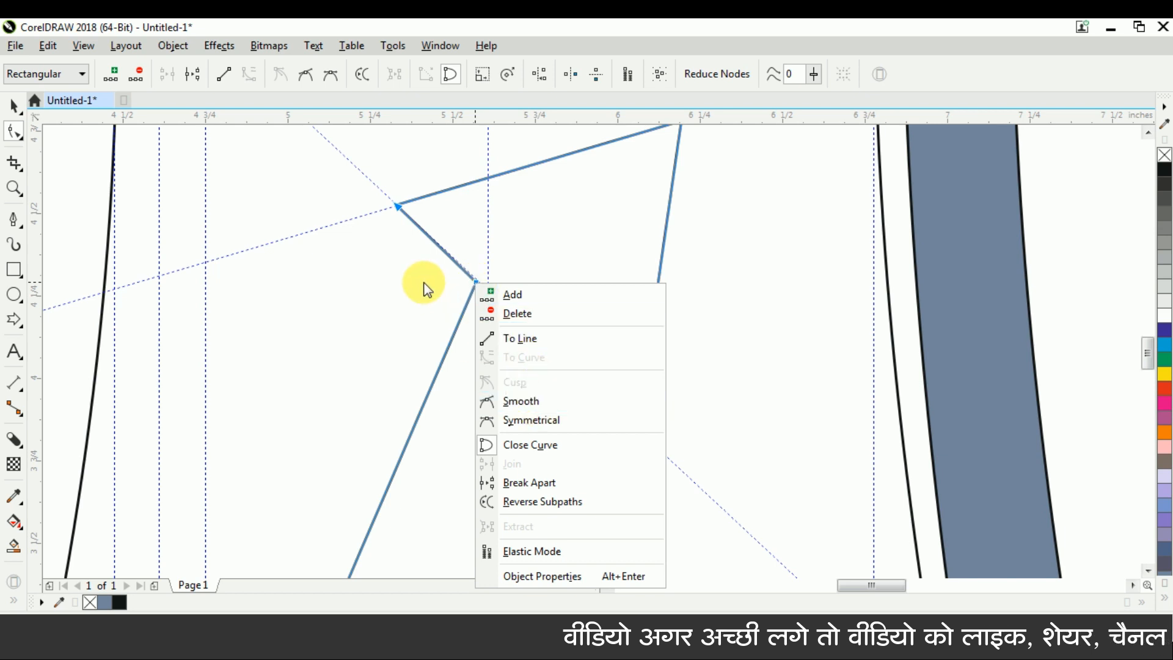
click(424, 264)
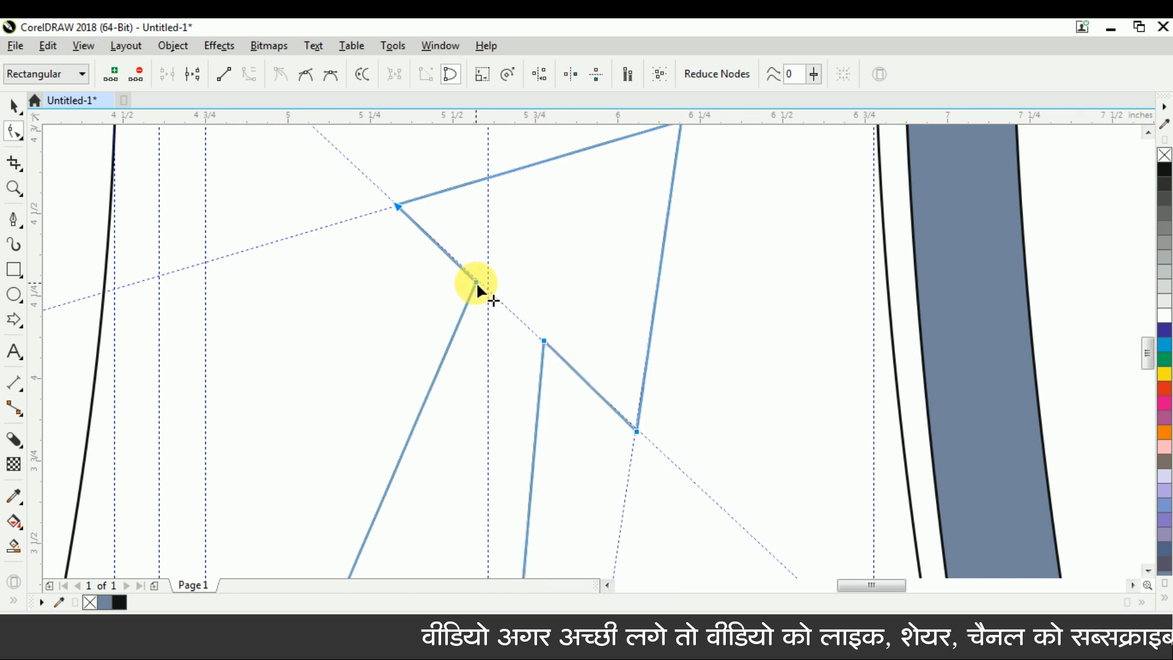
drag(476, 281, 477, 272)
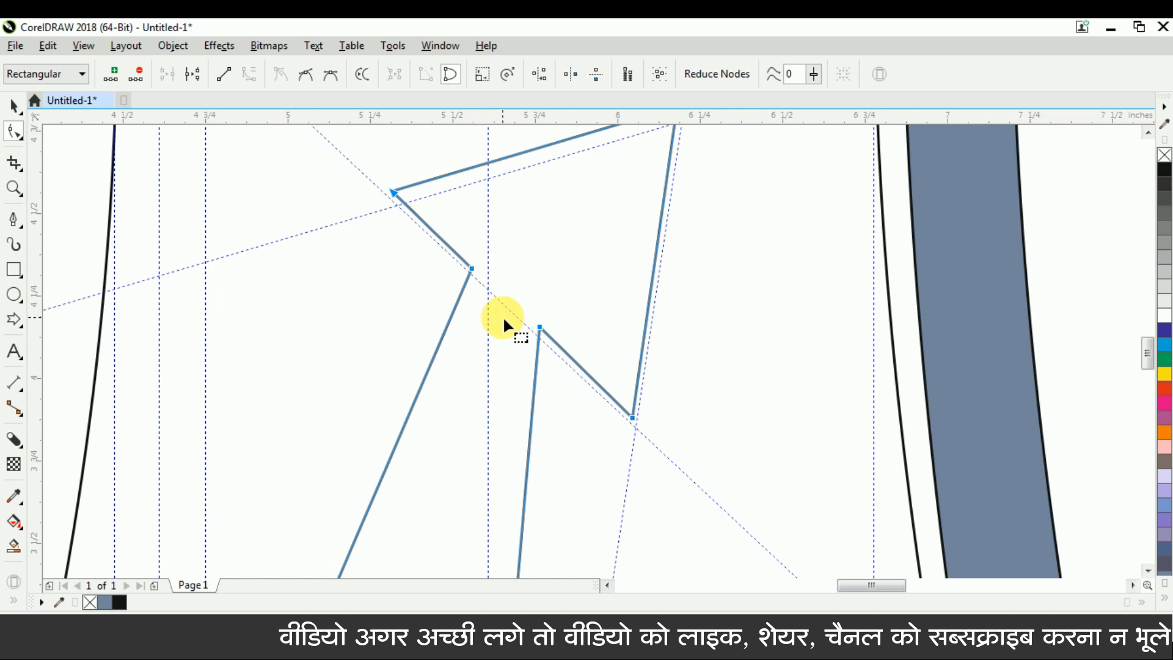
key(ctrl+z)
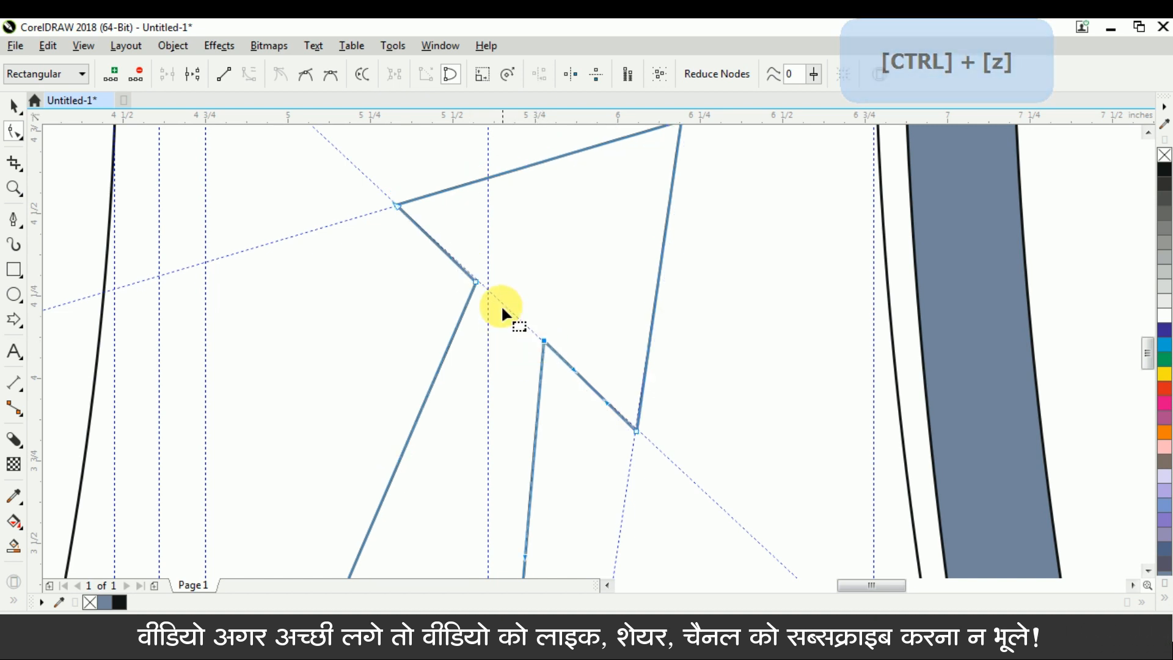
Move the arrow shaft's two upper nodes apart along the descending diagonal guide and bow the shaft's left edge outward.
drag(476, 281, 467, 273)
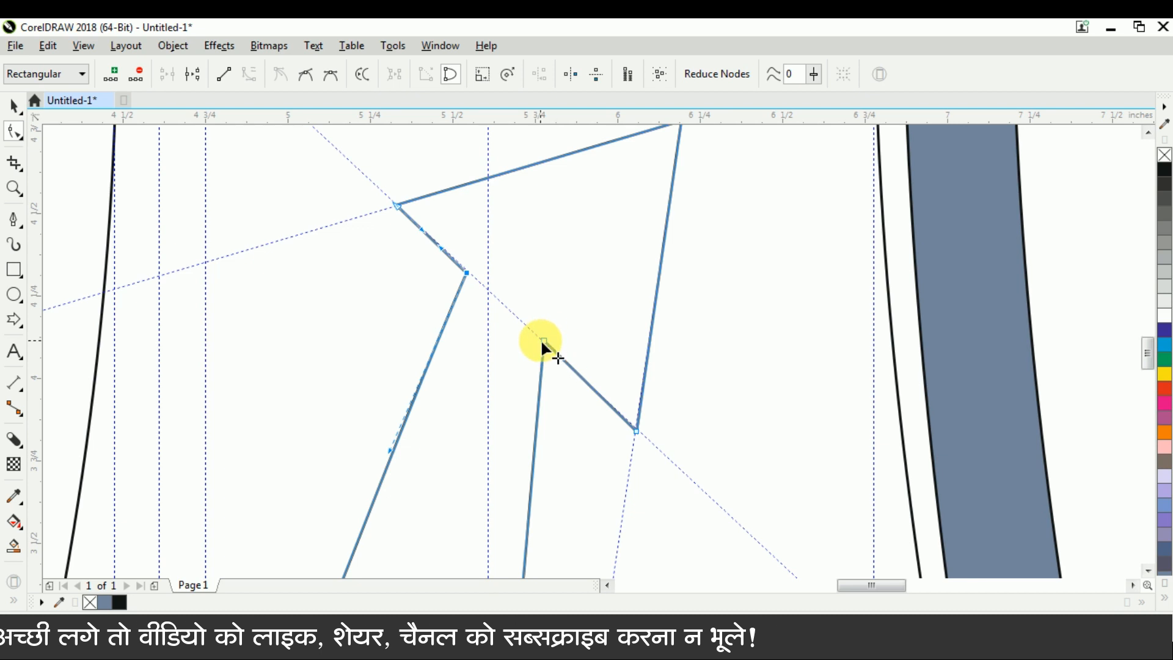
drag(543, 341, 552, 348)
scroll(436, 285, down, 4)
drag(405, 352, 391, 352)
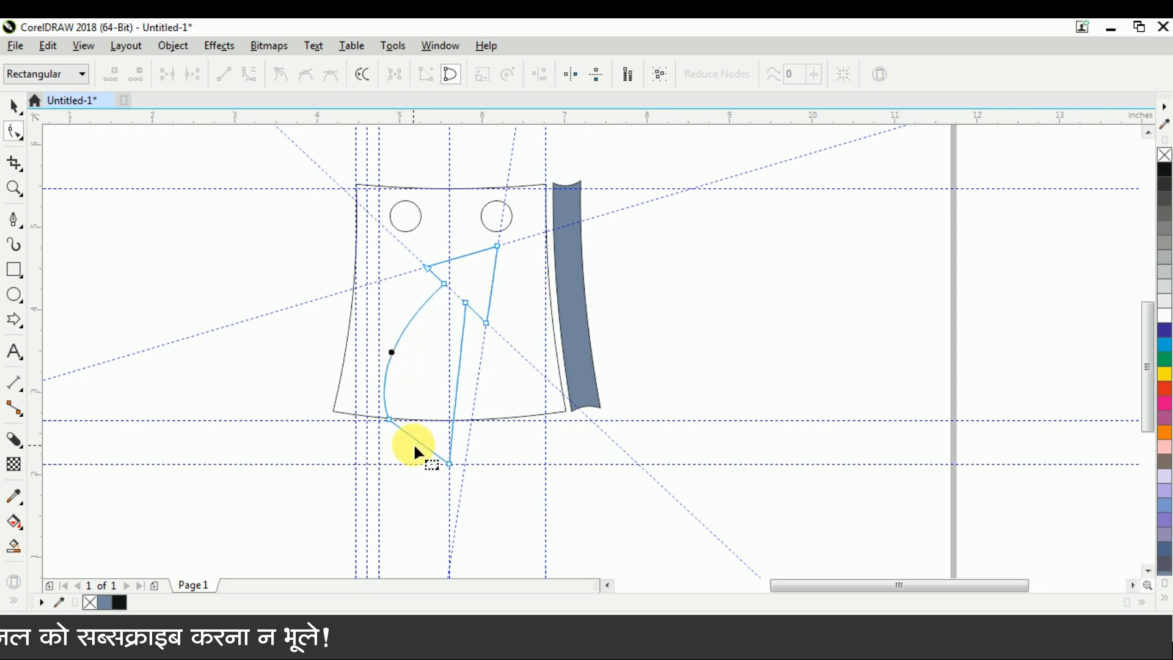
Bend the arrow's short tail edge outward and bow the shaft's inner edge to the left, roughly parallel to the outer edge.
scroll(413, 442, up, 2)
drag(415, 431, 408, 449)
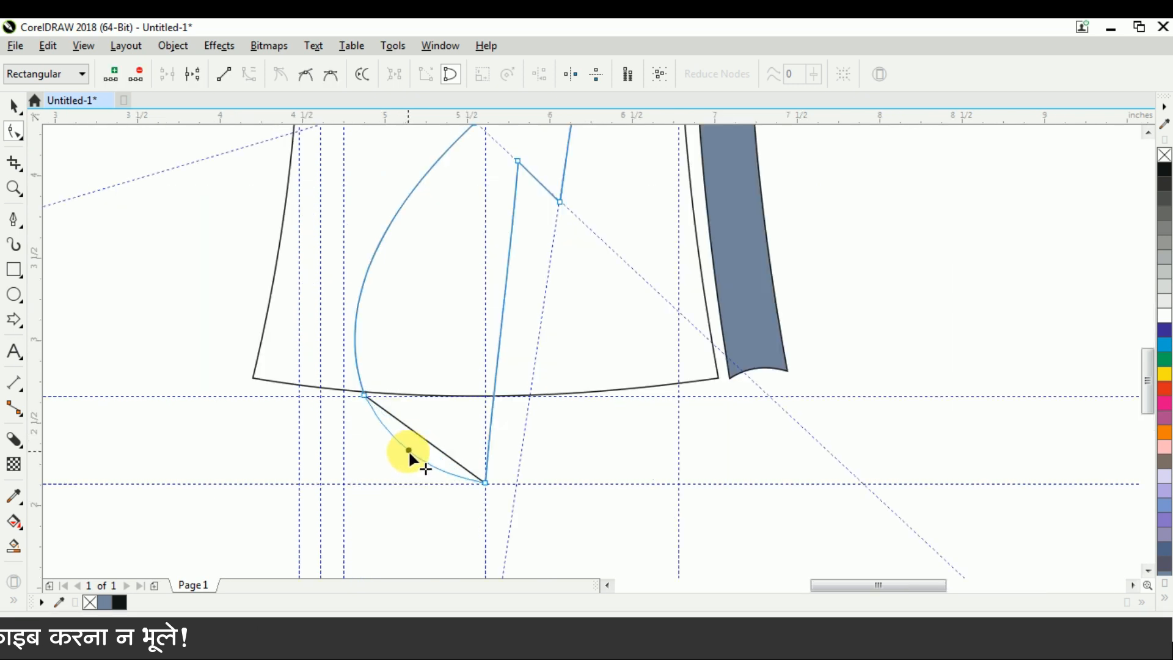
drag(503, 303, 413, 296)
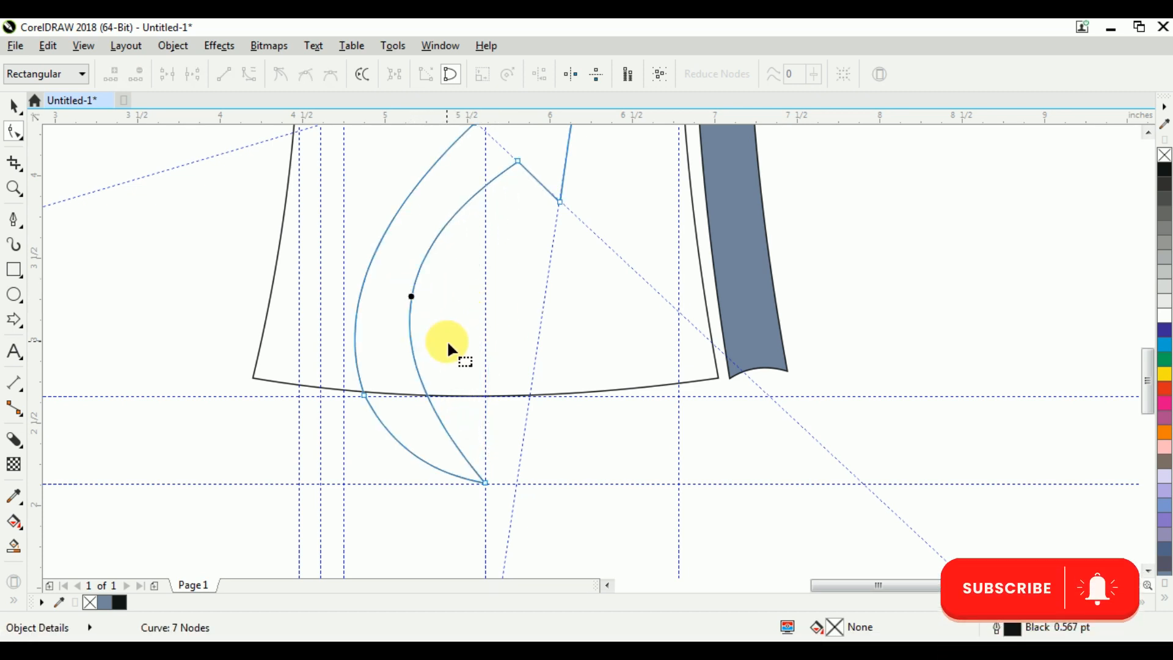
scroll(446, 317, down, 2)
scroll(440, 302, up, 2)
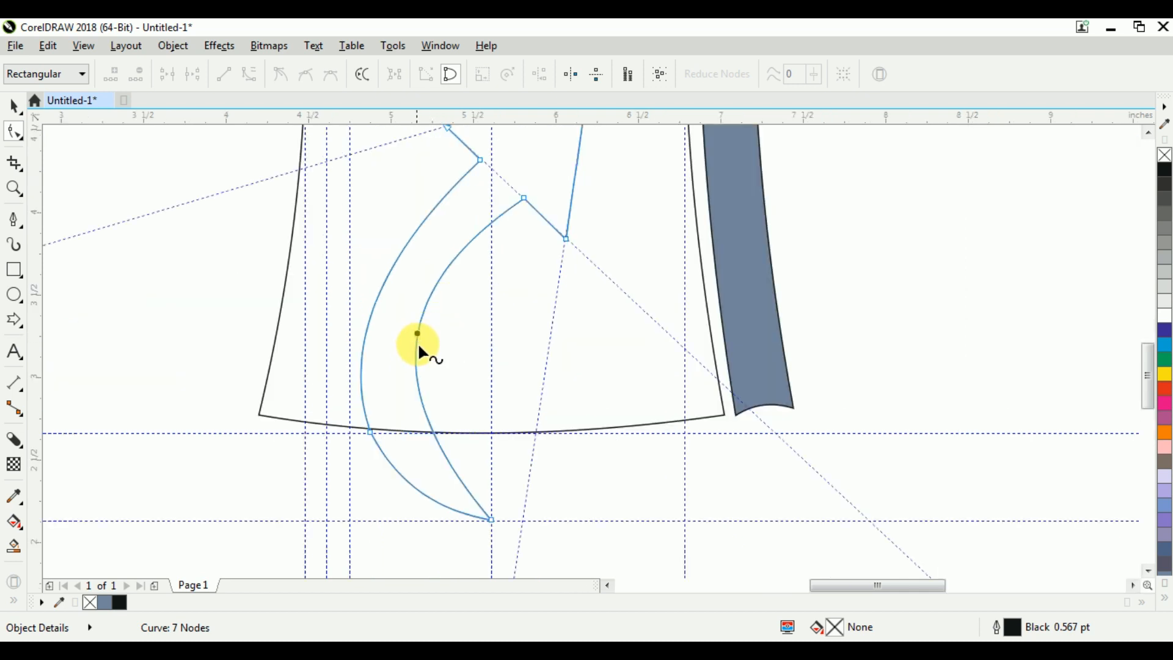
scroll(420, 351, up, 2)
drag(418, 323, 430, 325)
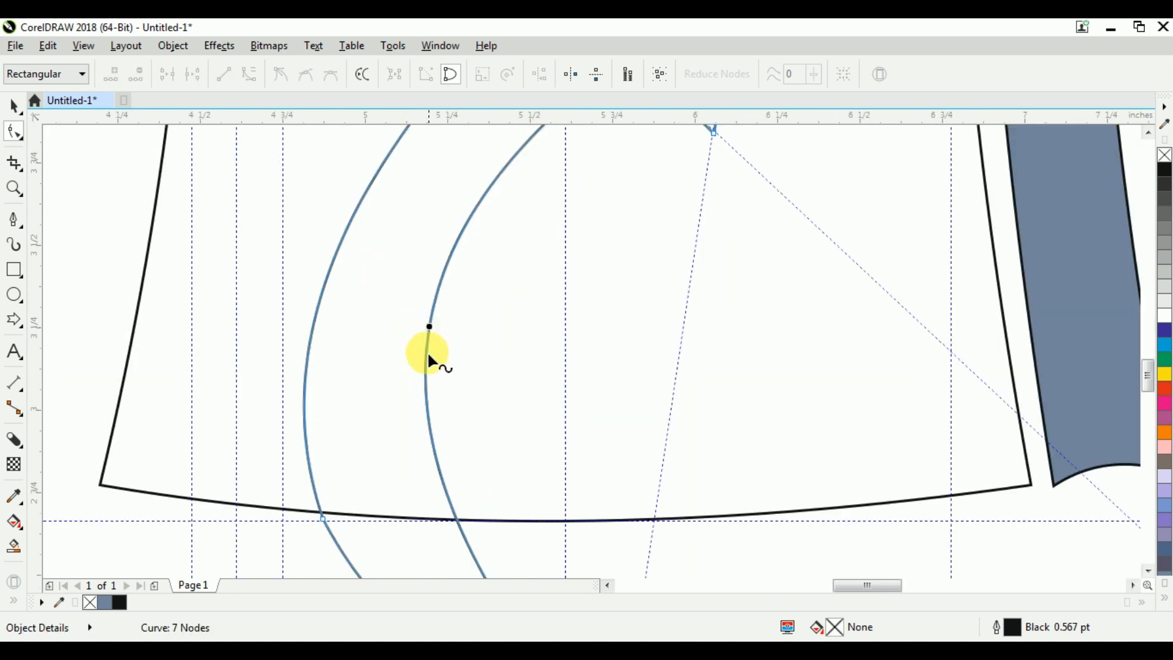
Make the outer shaft node at the bag's bottom edge a smooth node.
scroll(422, 360, down, 2)
scroll(419, 391, up, 1)
drag(420, 406, 355, 446)
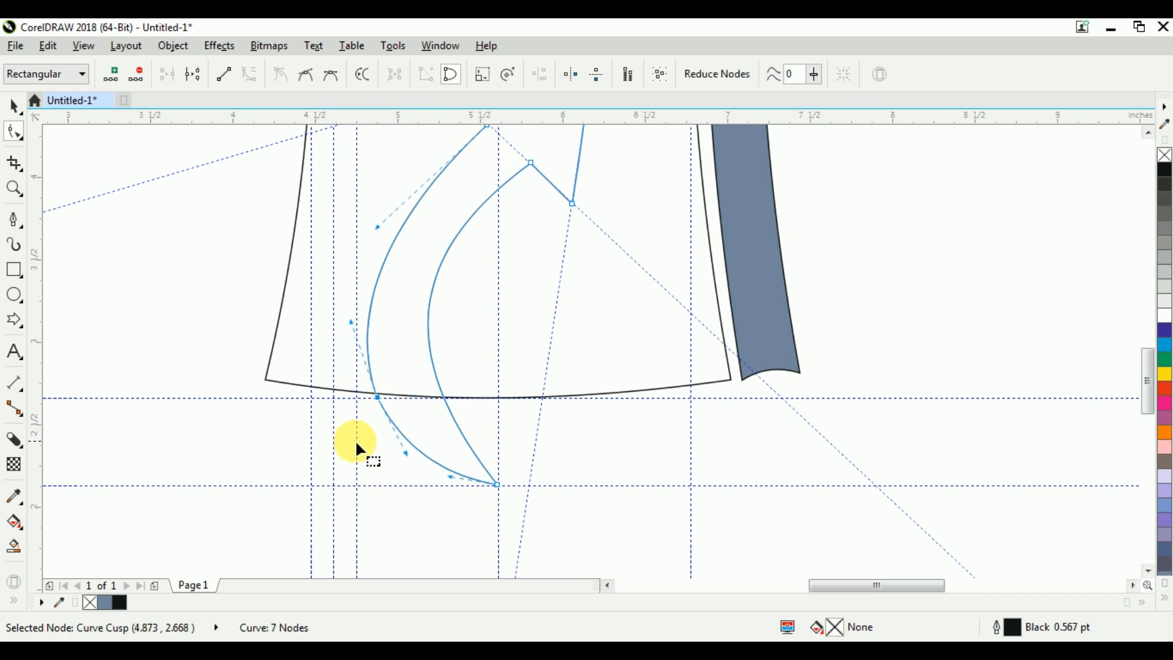
key(s)
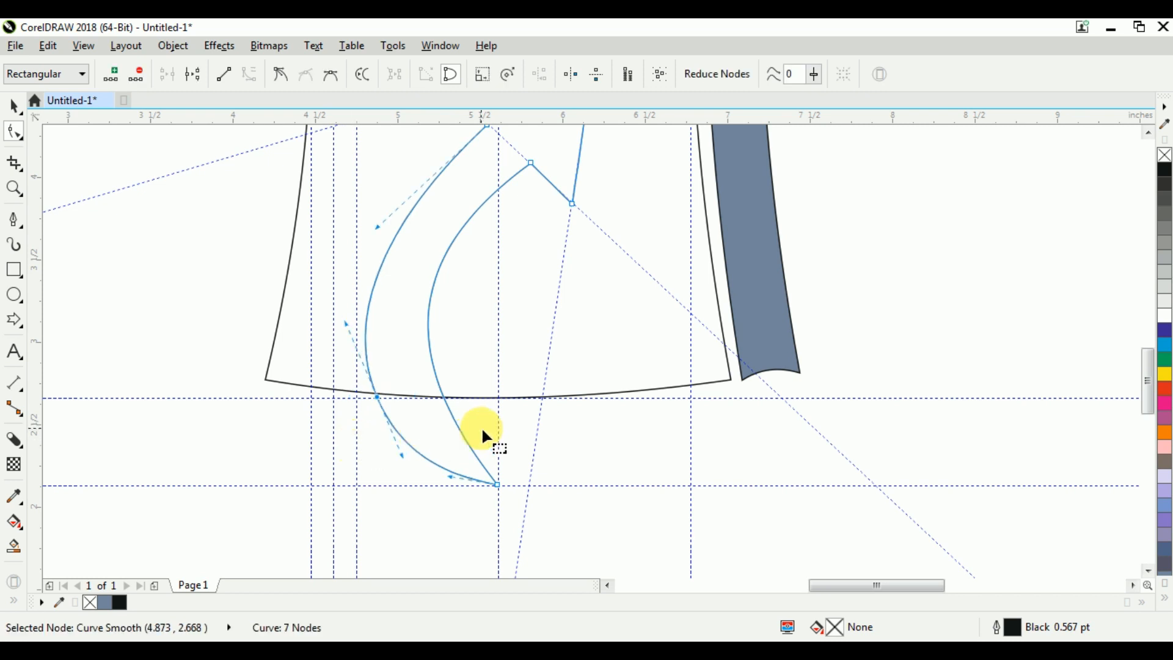
scroll(481, 426, down, 2)
scroll(486, 380, up, 1)
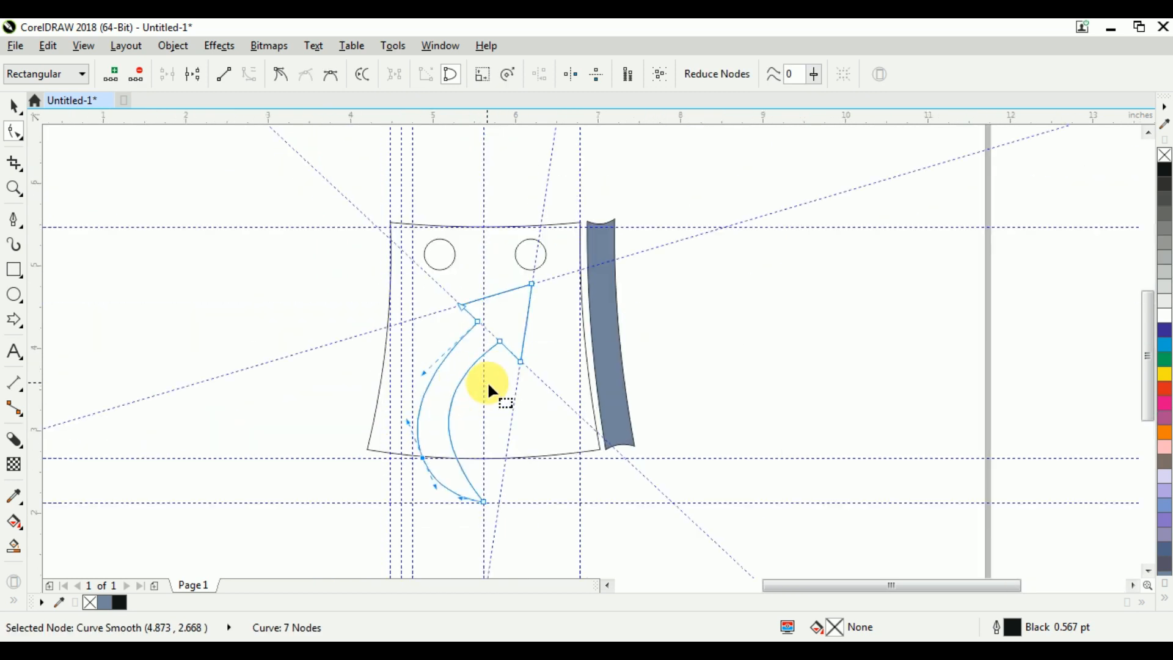
Move the arrowhead's lower right corner node slightly up-left along the descending diagonal guide and return to the Pick tool.
key(ctrl+space)
scroll(507, 342, up, 1)
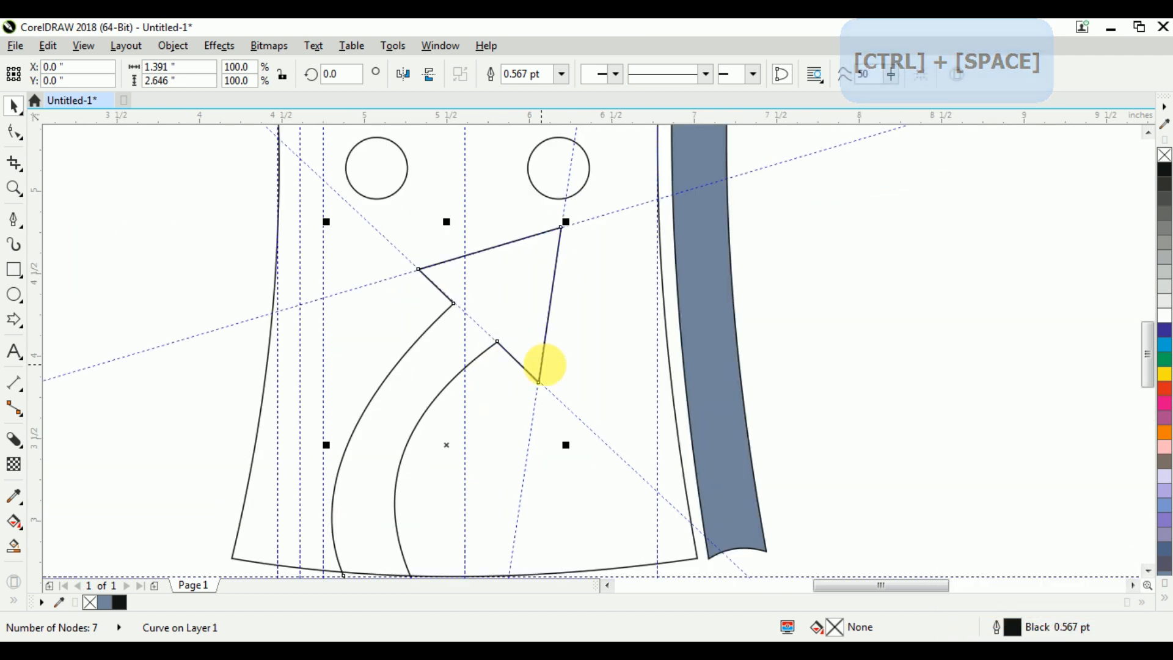
key(ctrl+space)
scroll(553, 393, up, 2)
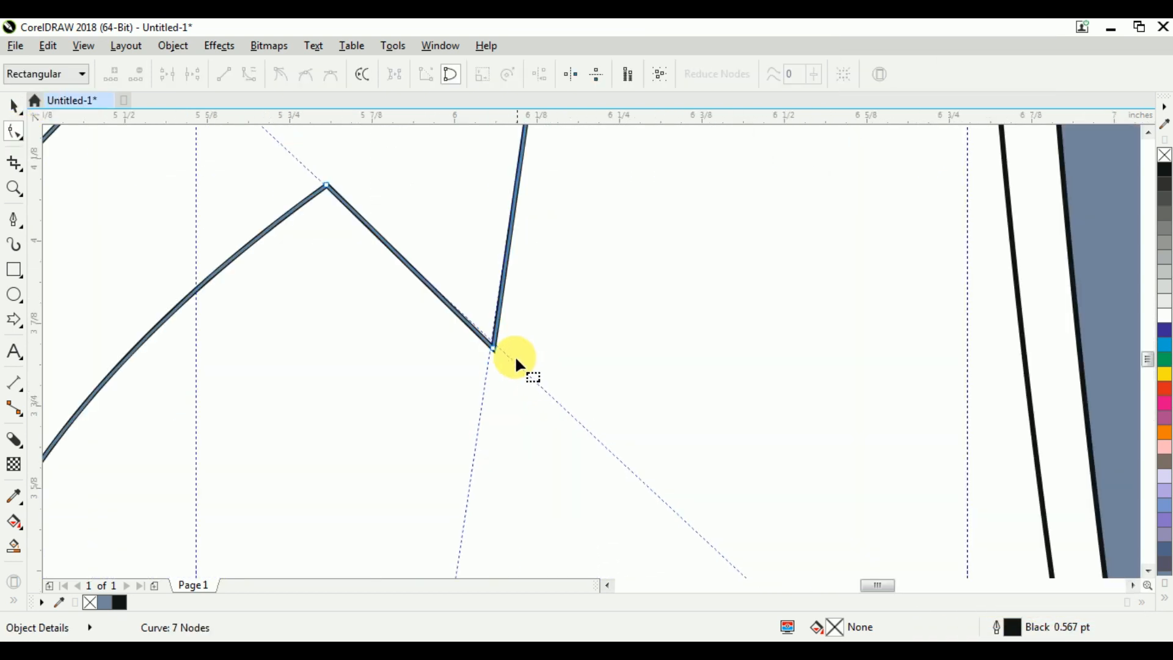
drag(495, 348, 461, 316)
scroll(491, 347, down, 3)
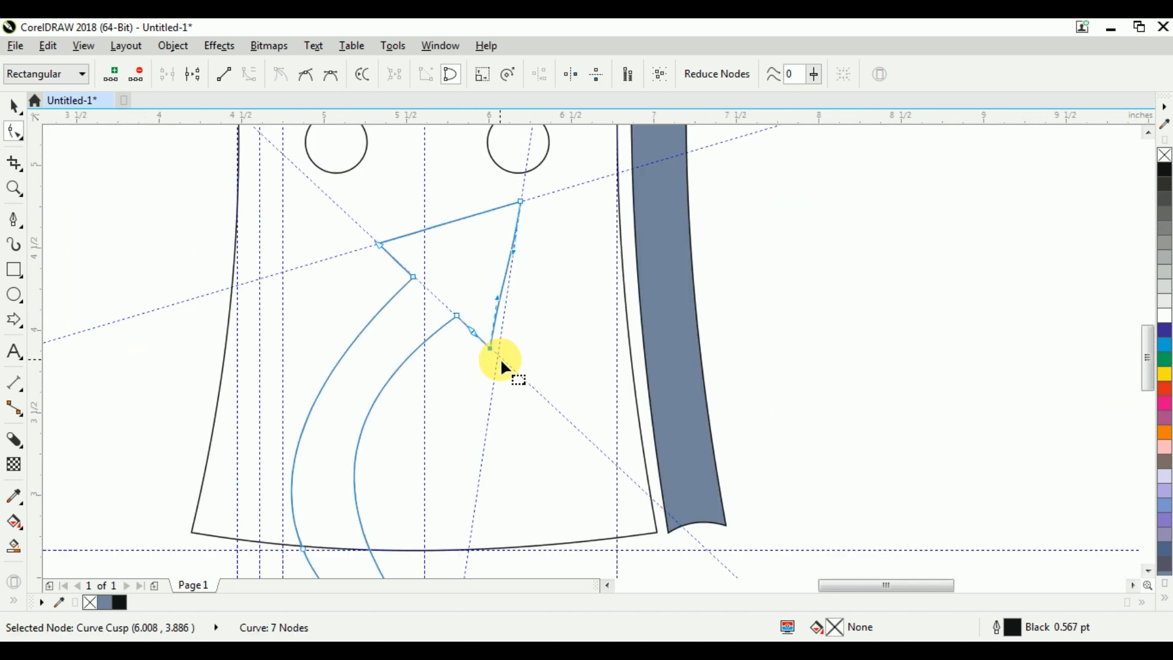
key(ctrl+space)
scroll(466, 269, down, 2)
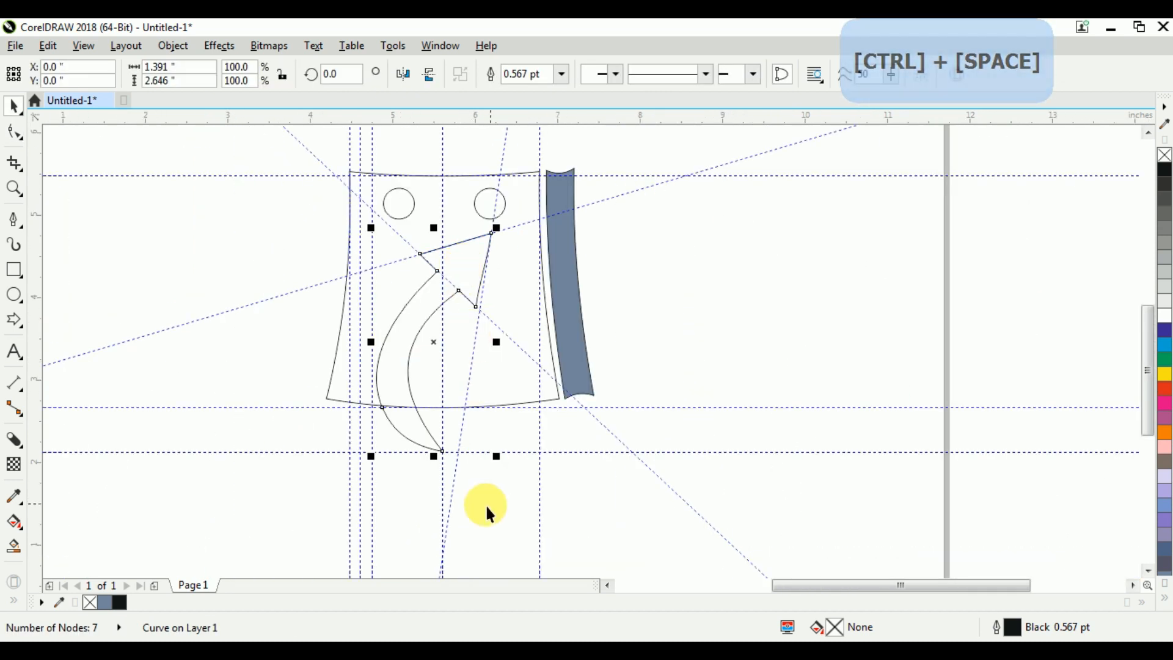
scroll(464, 498, up, 2)
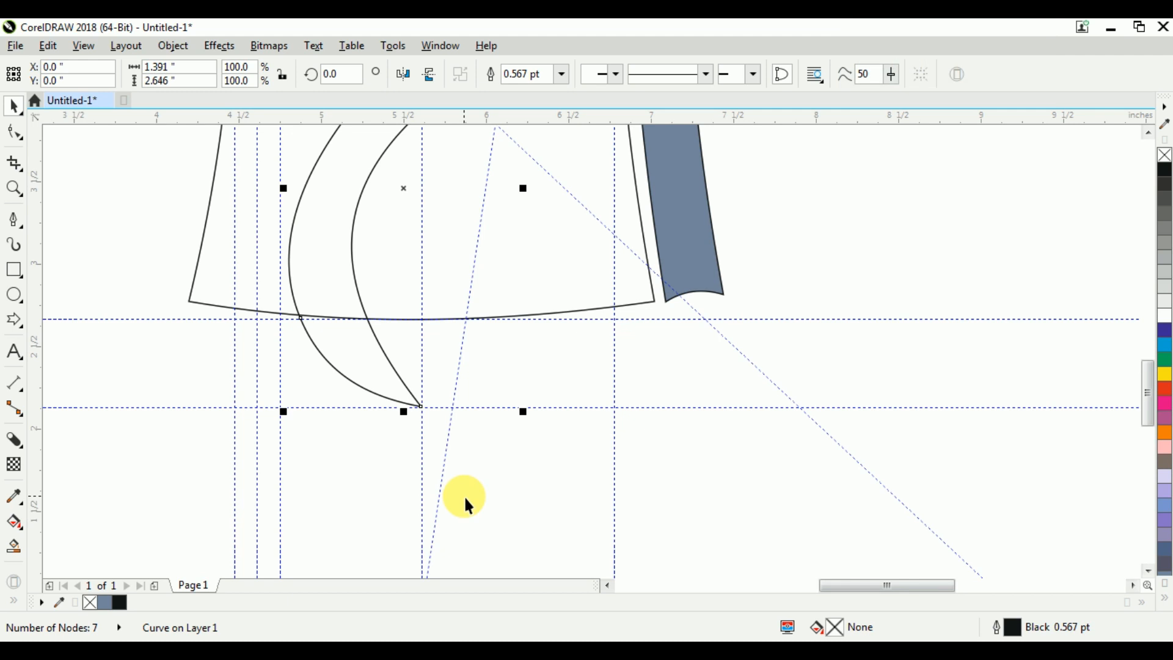
scroll(405, 409, up, 2)
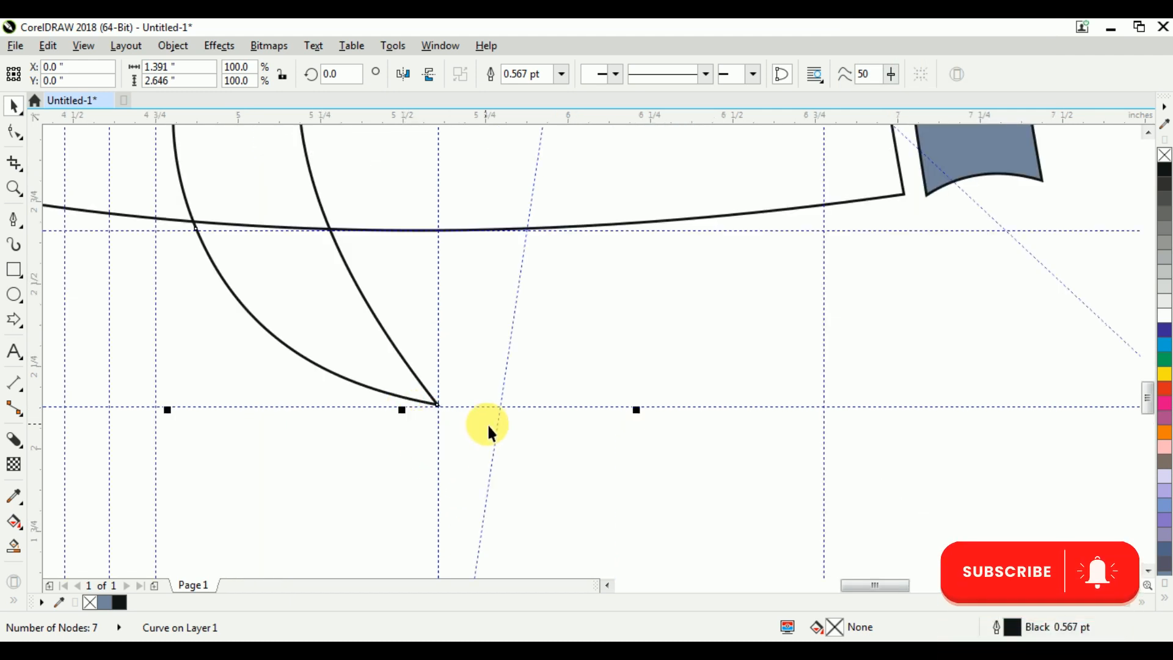
scroll(328, 453, down, 4)
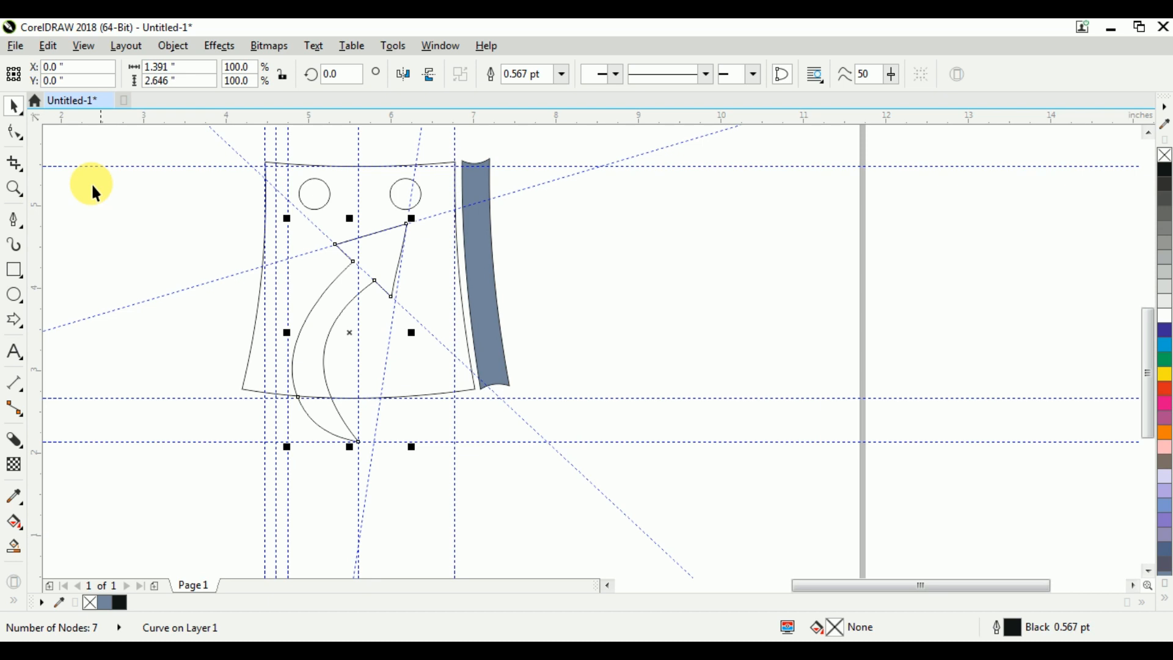
Delete the outer shaft node at the bag's bottom edge so one curve runs down to the tail tip.
click(12, 132)
scroll(277, 397, up, 2)
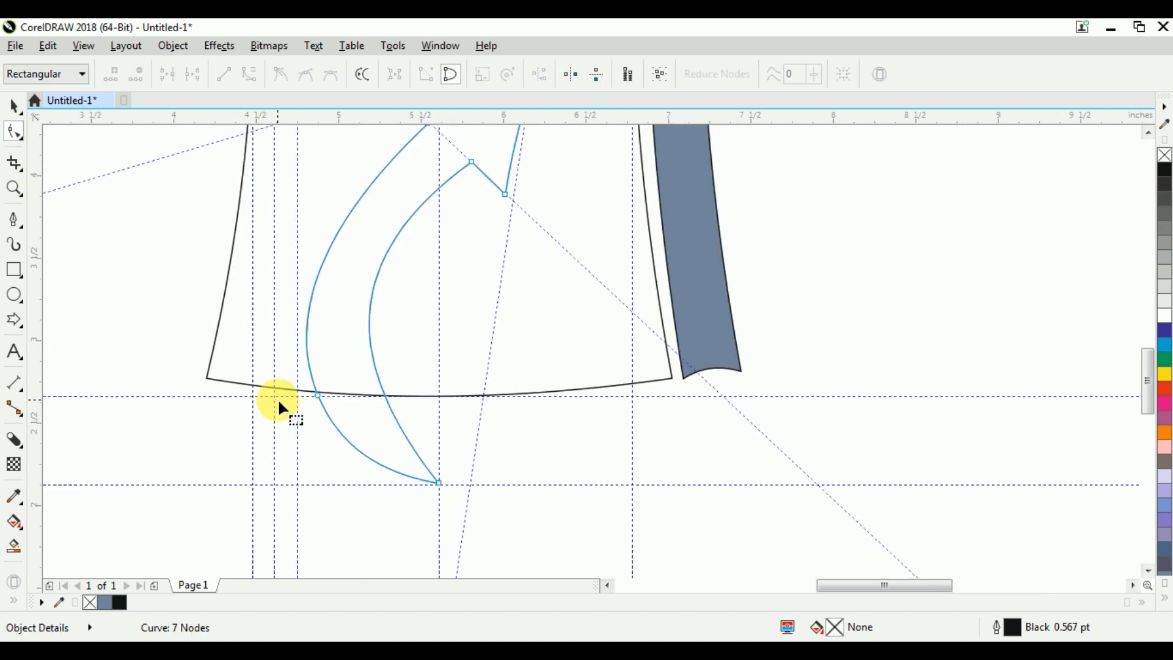
click(343, 435)
key(Delete)
scroll(351, 446, down, 2)
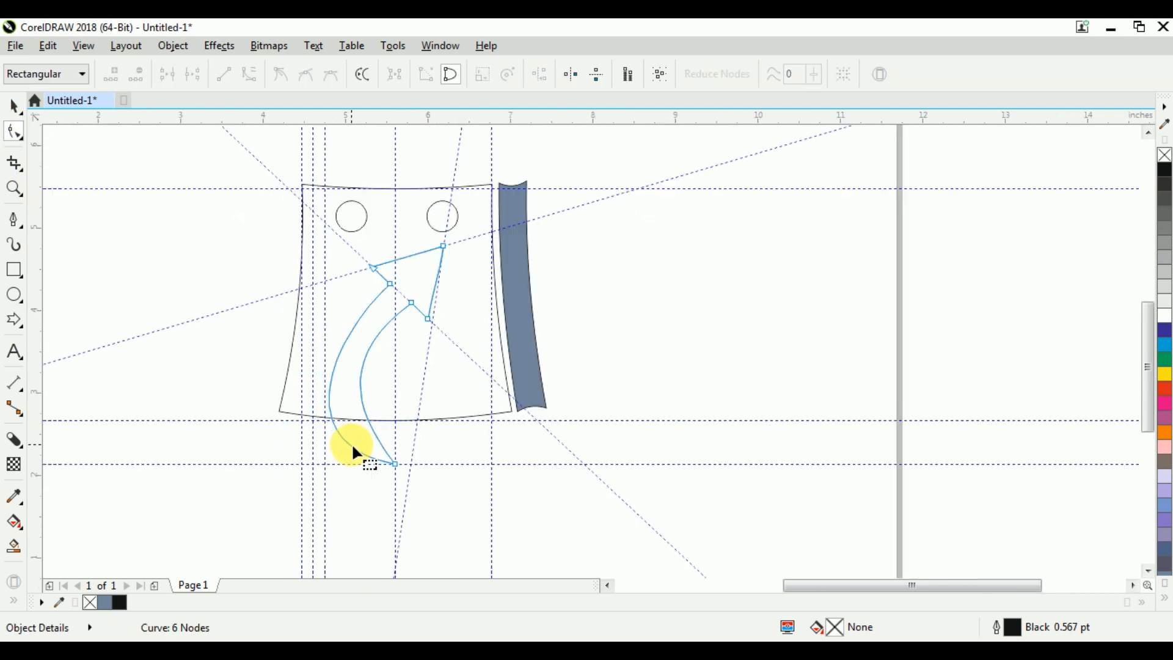
Adjust both curve handles at the arrow's tail tip to reshape the outer and inner shaft curves into an even taper.
drag(322, 442, 276, 424)
scroll(315, 444, up, 2)
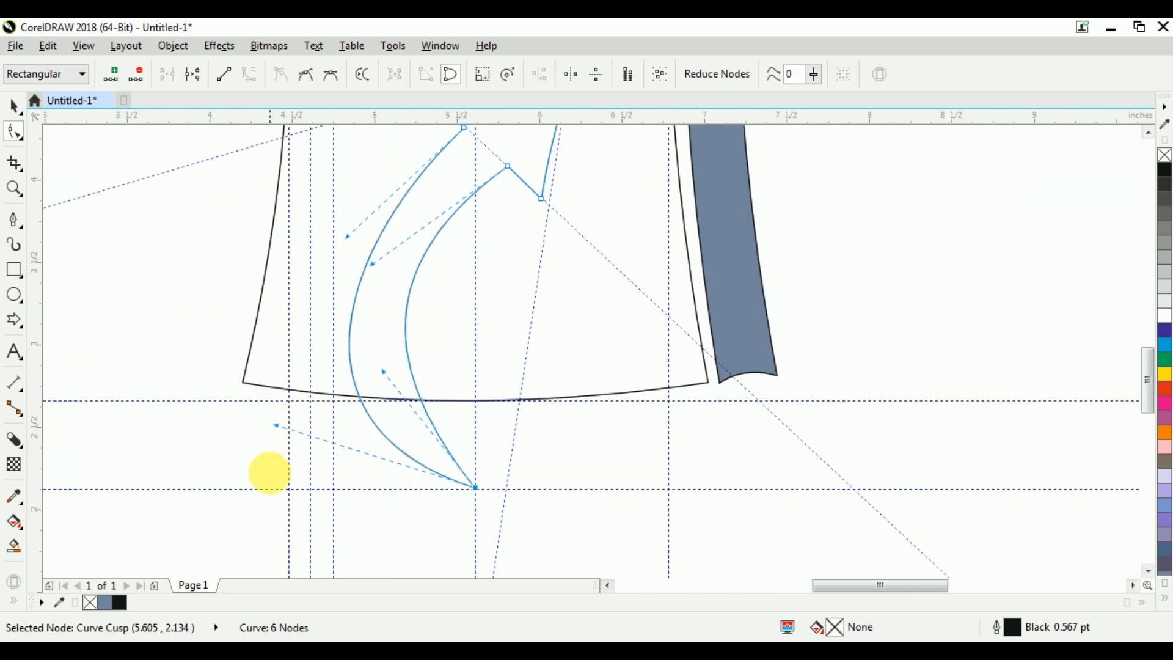
drag(385, 370, 376, 370)
scroll(432, 393, down, 2)
key(ctrl+space)
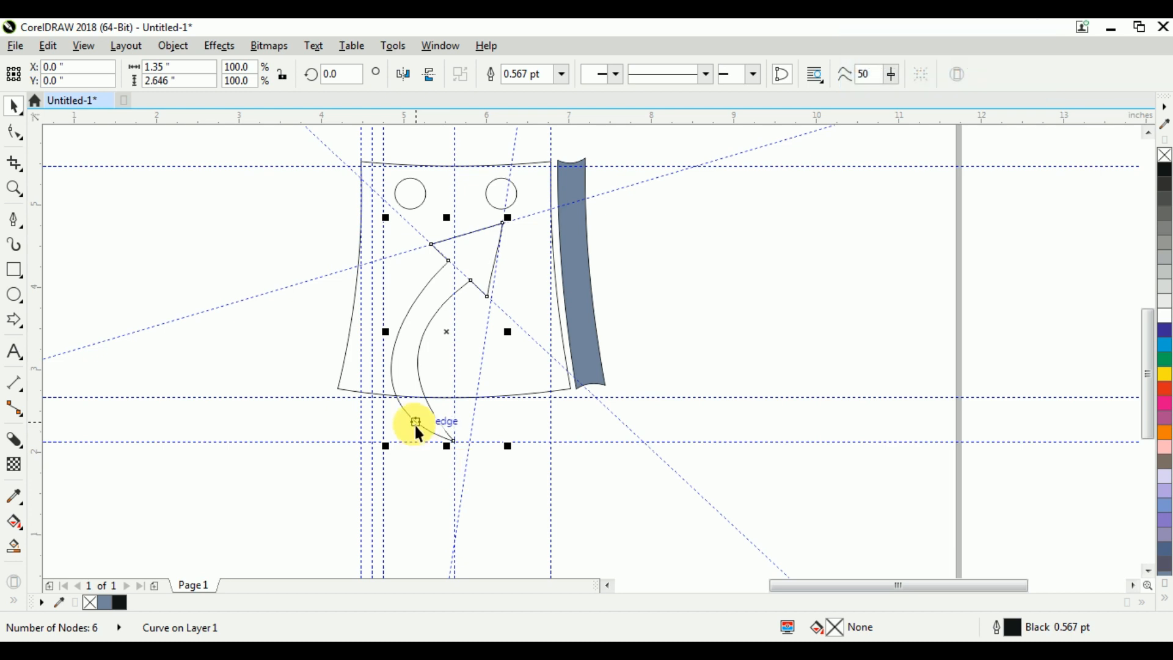
Place a copy of the curved arrow slightly to the right of and below the original, overlapping it.
scroll(415, 423, up, 2)
drag(427, 281, 468, 287)
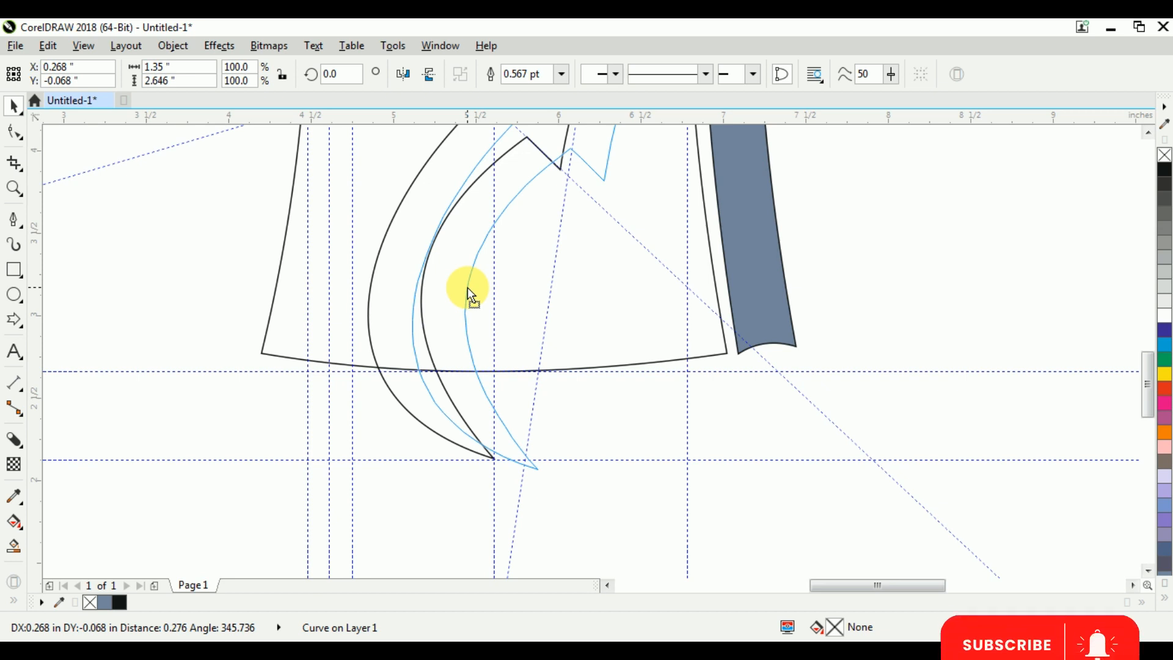
drag(468, 287, 489, 288)
right_click(489, 289)
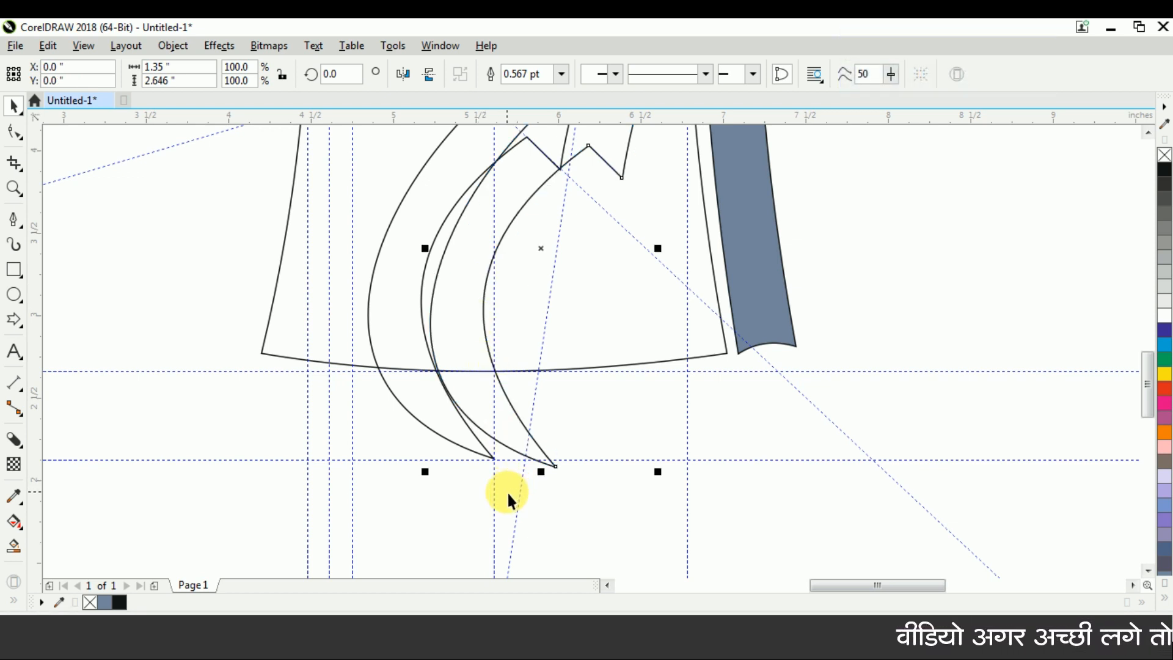
Reposition the arrow copy slightly to the right of the original, with its tail tip on the lowest horizontal guide.
drag(481, 405, 438, 391)
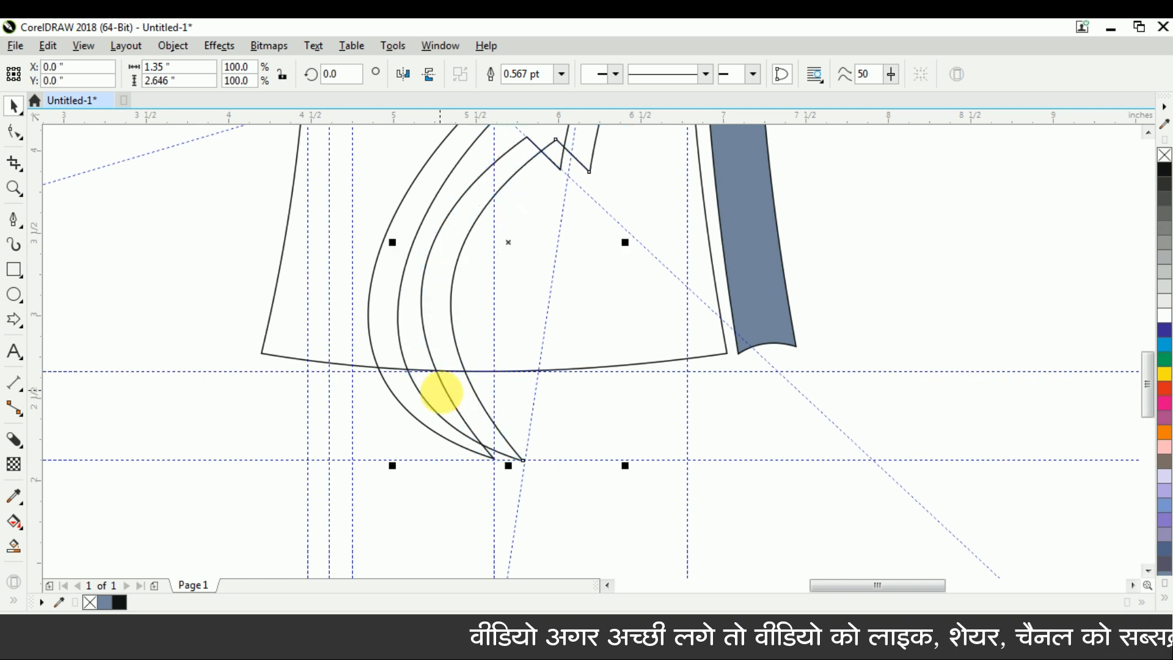
scroll(499, 451, up, 2)
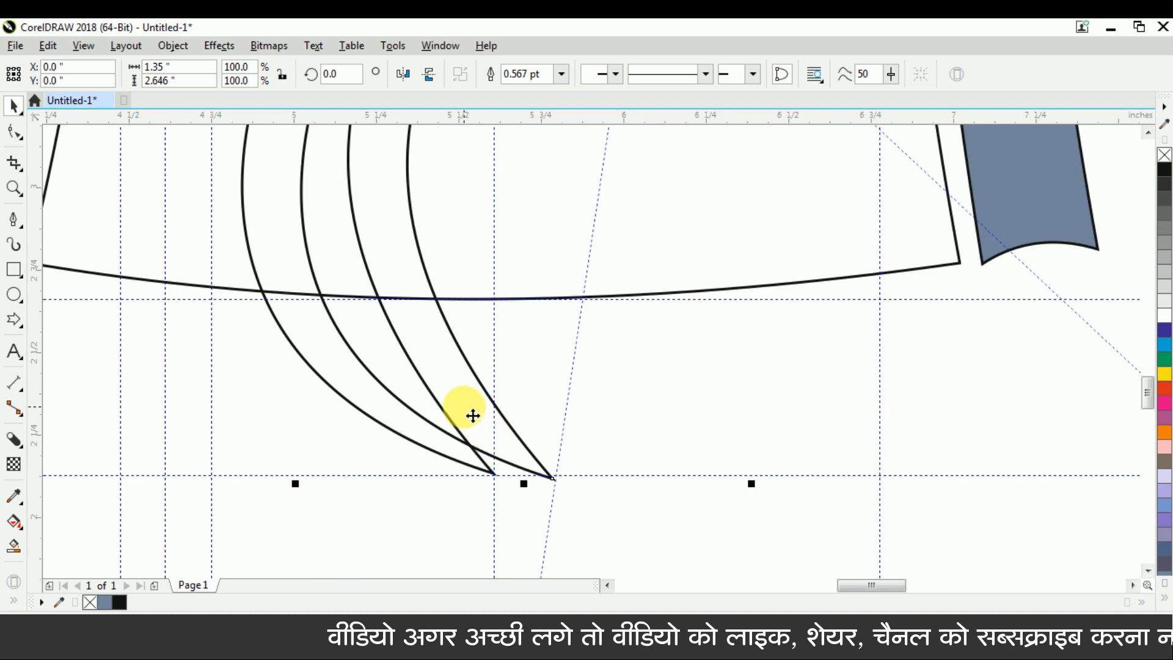
mouse_move(475, 419)
mouse_down()
mouse_move(471, 405)
mouse_move(481, 411)
mouse_up()
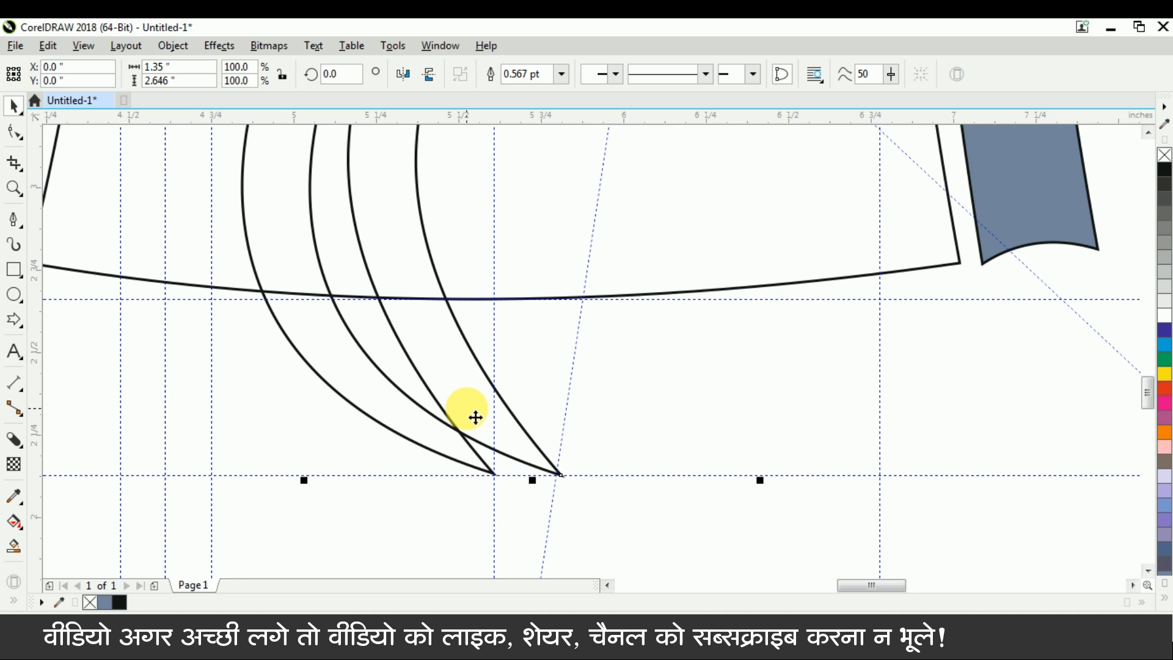
scroll(446, 422, down, 2)
drag(450, 415, 477, 435)
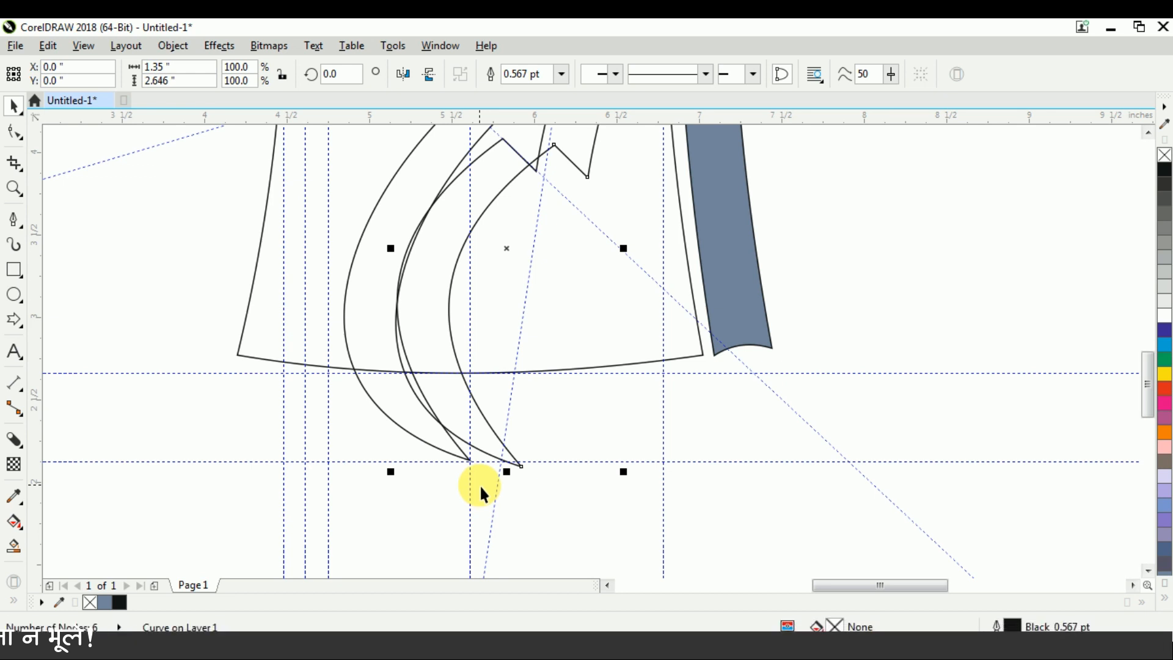
scroll(475, 424, up, 2)
drag(473, 418, 445, 401)
scroll(477, 400, down, 2)
scroll(478, 403, down, 2)
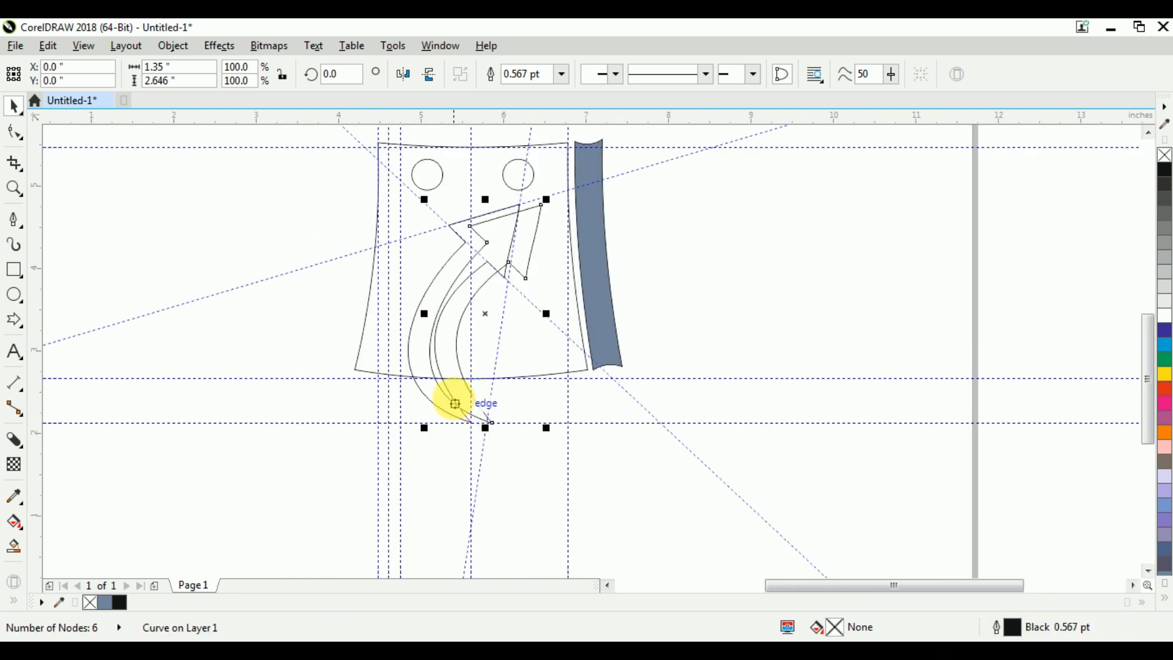
Place a third copy of the curved arrow to the left of the original and rotate it clockwise to 329.661 degrees.
drag(457, 365, 385, 362)
right_click(384, 362)
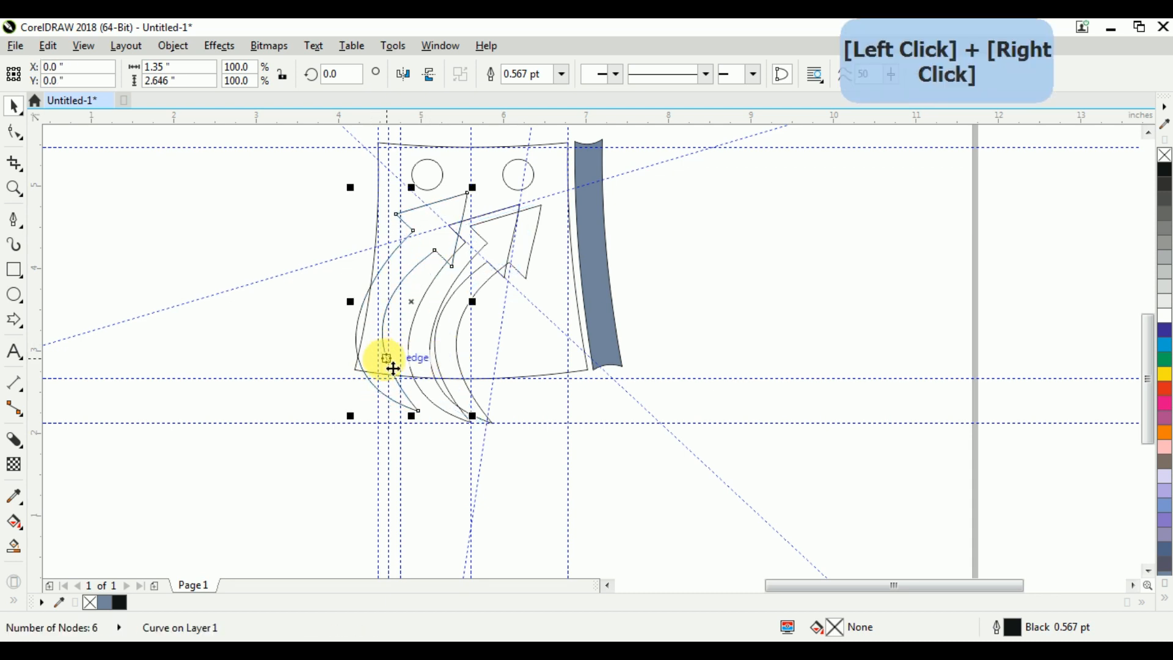
scroll(393, 373, up, 2)
click(382, 332)
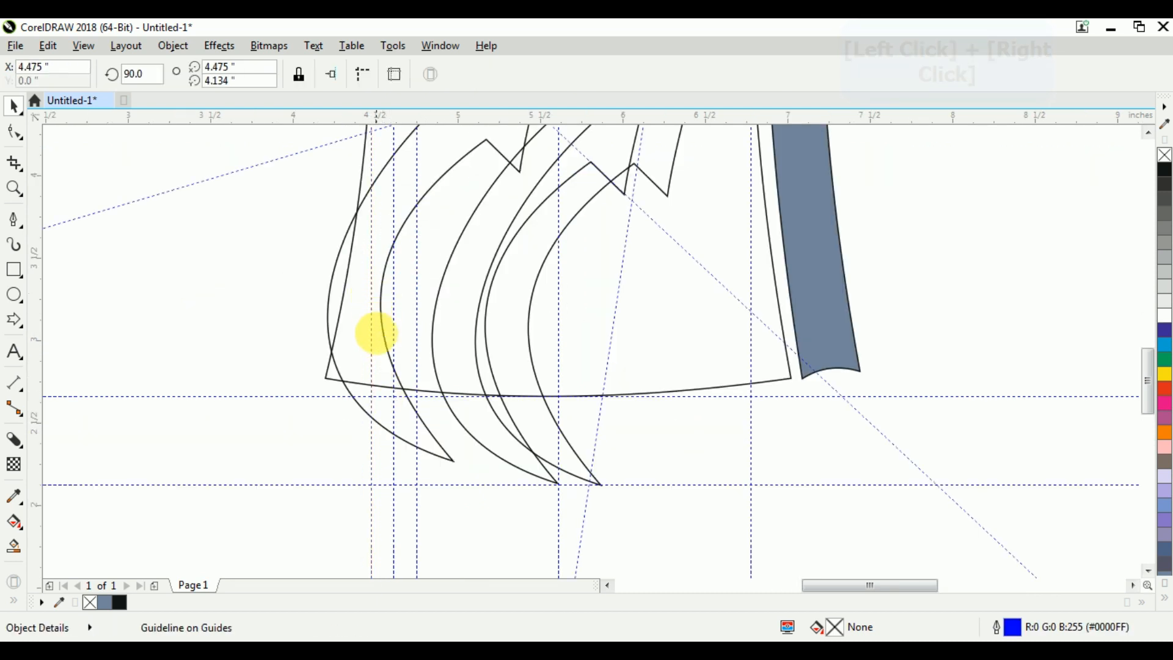
click(383, 336)
scroll(385, 339, down, 2)
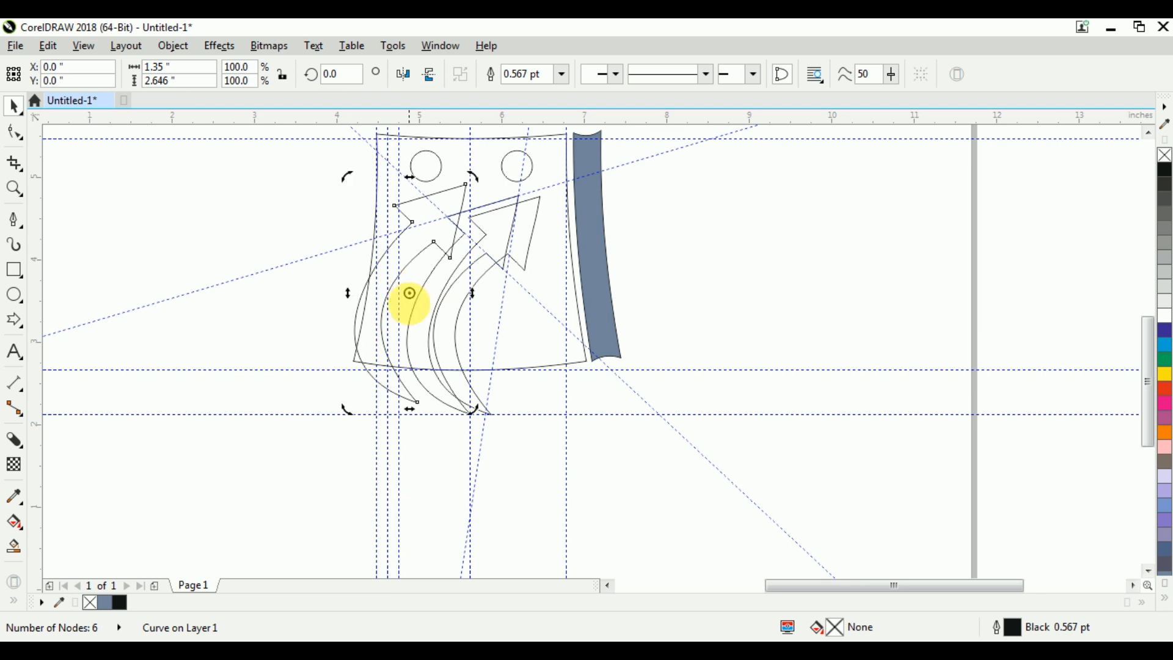
drag(475, 178, 514, 232)
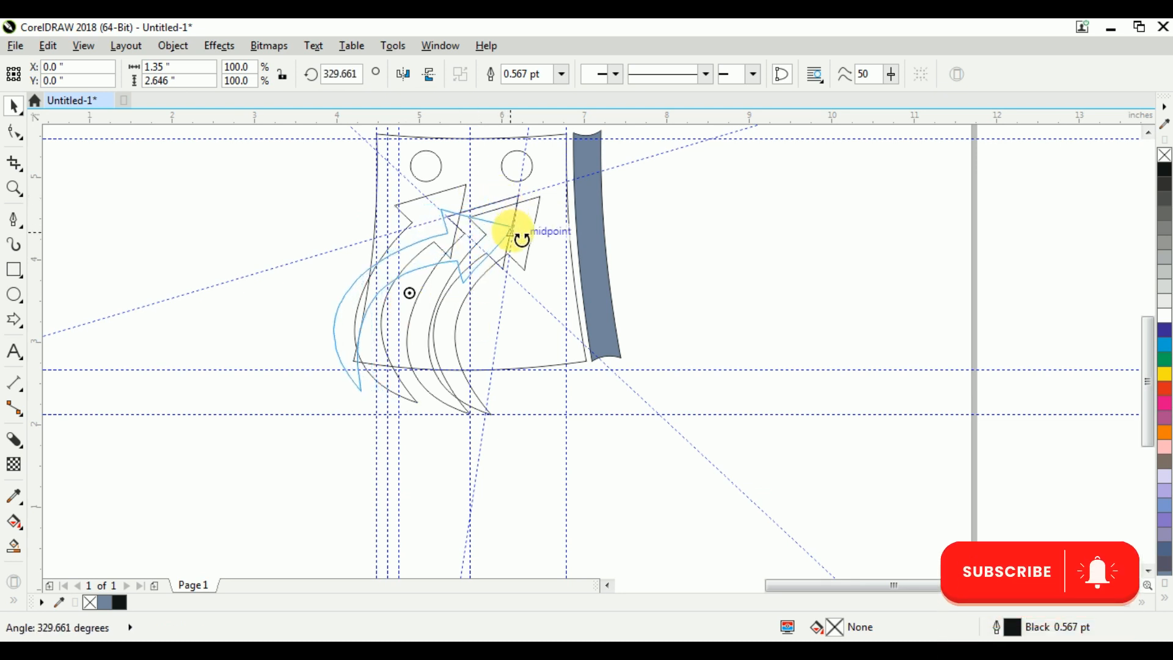
click(388, 263)
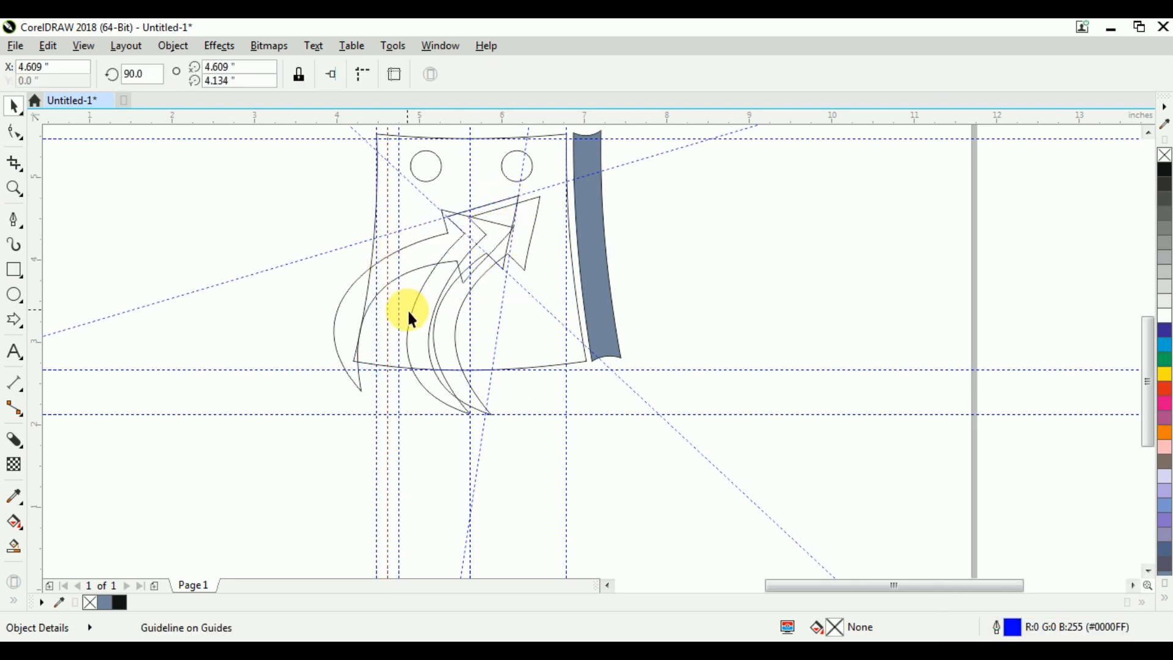
click(351, 307)
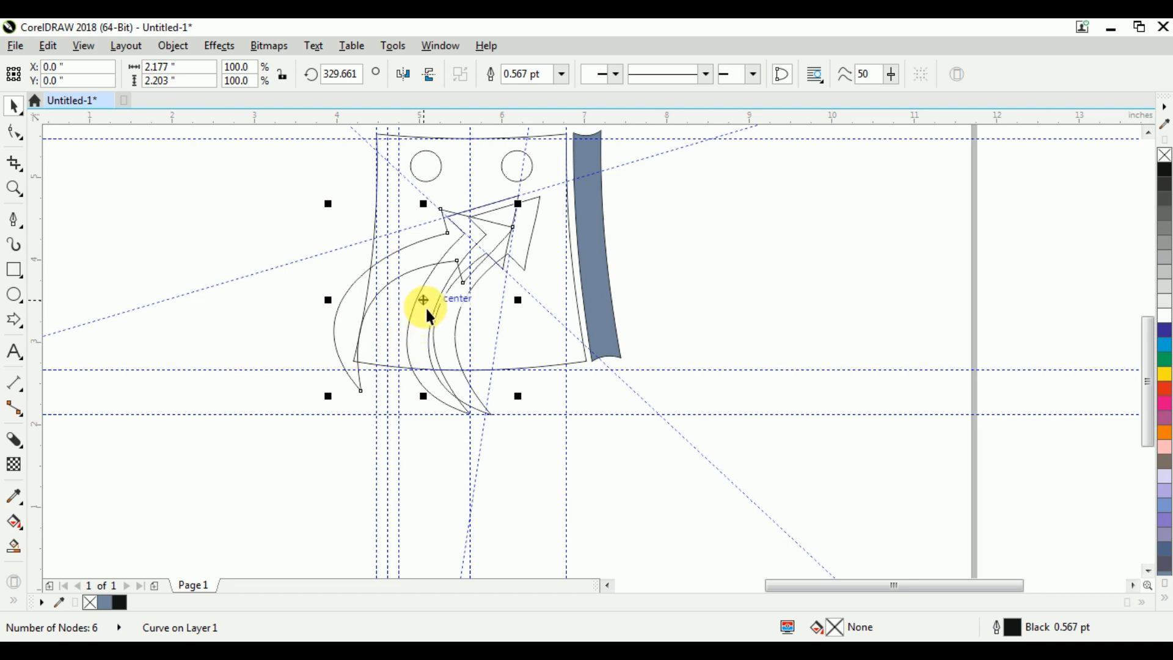
Move the tilted arrow copy right over the other arrows and set its rotation to 349.494 degrees.
scroll(425, 306, up, 2)
drag(427, 296, 514, 302)
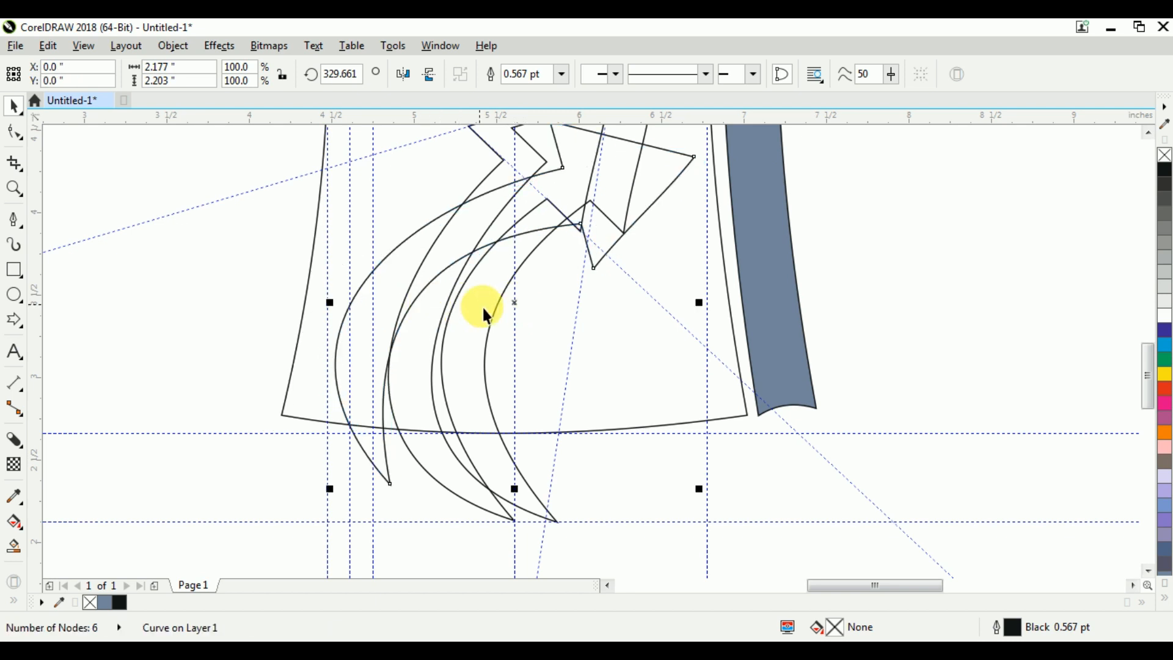
click(515, 302)
drag(700, 490, 772, 427)
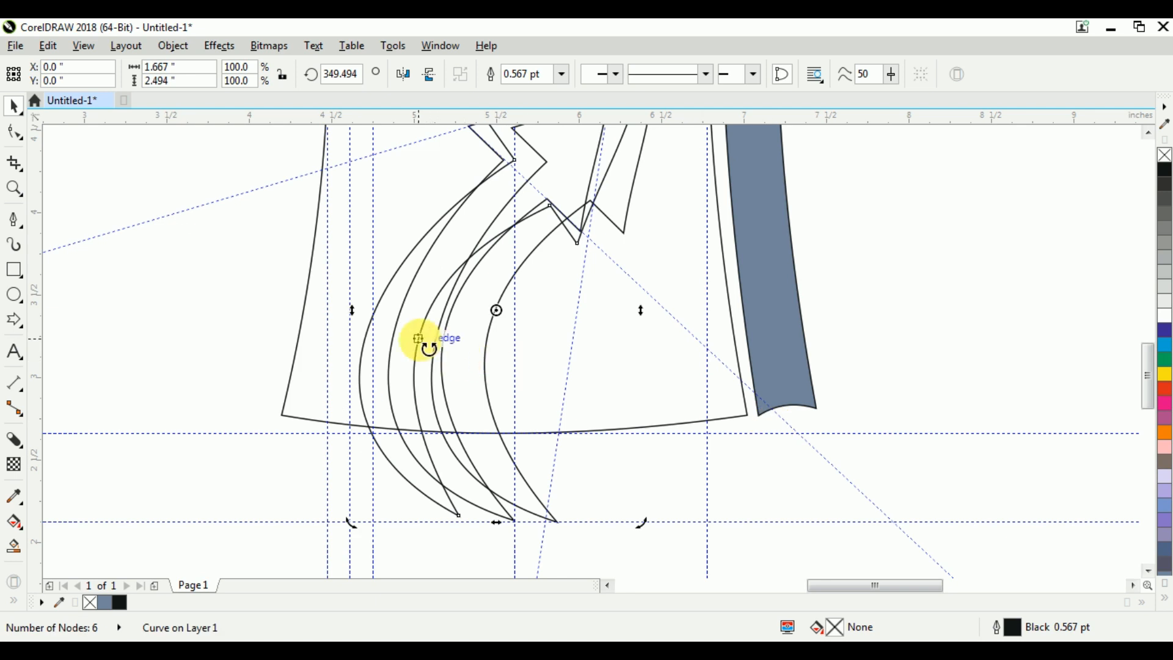
Shift the tilted arrow copy left so its arrowhead tip meets the original's and its tail fans out, and deselect it.
drag(416, 349, 379, 352)
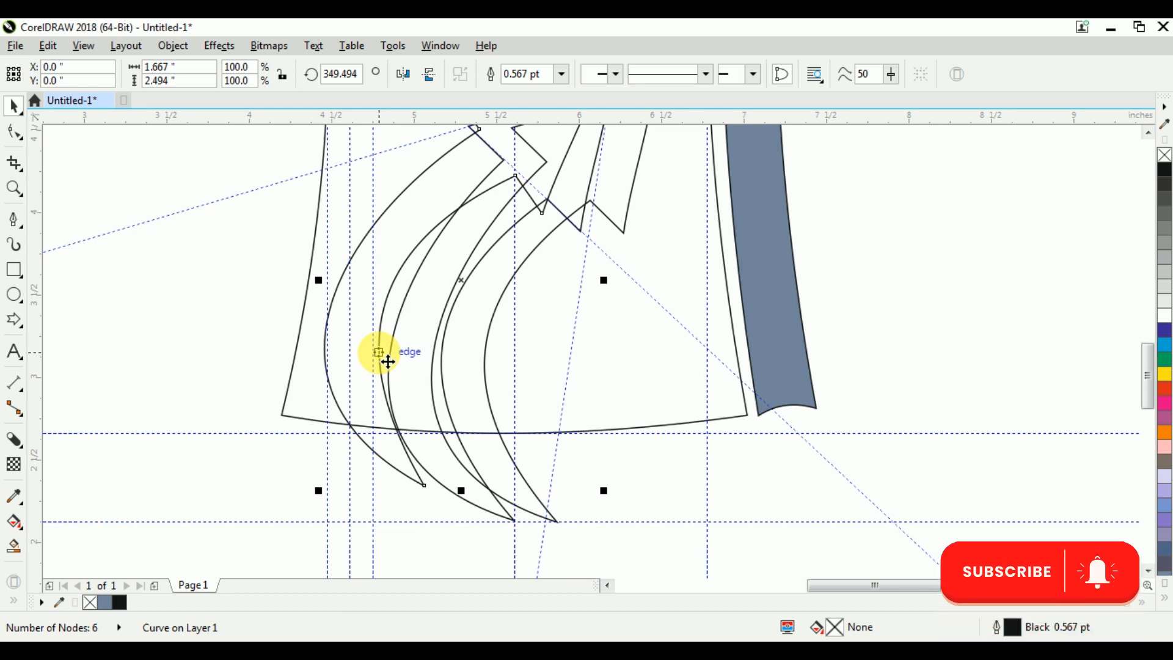
drag(388, 361, 400, 397)
scroll(391, 444, up, 2)
scroll(345, 379, down, 3)
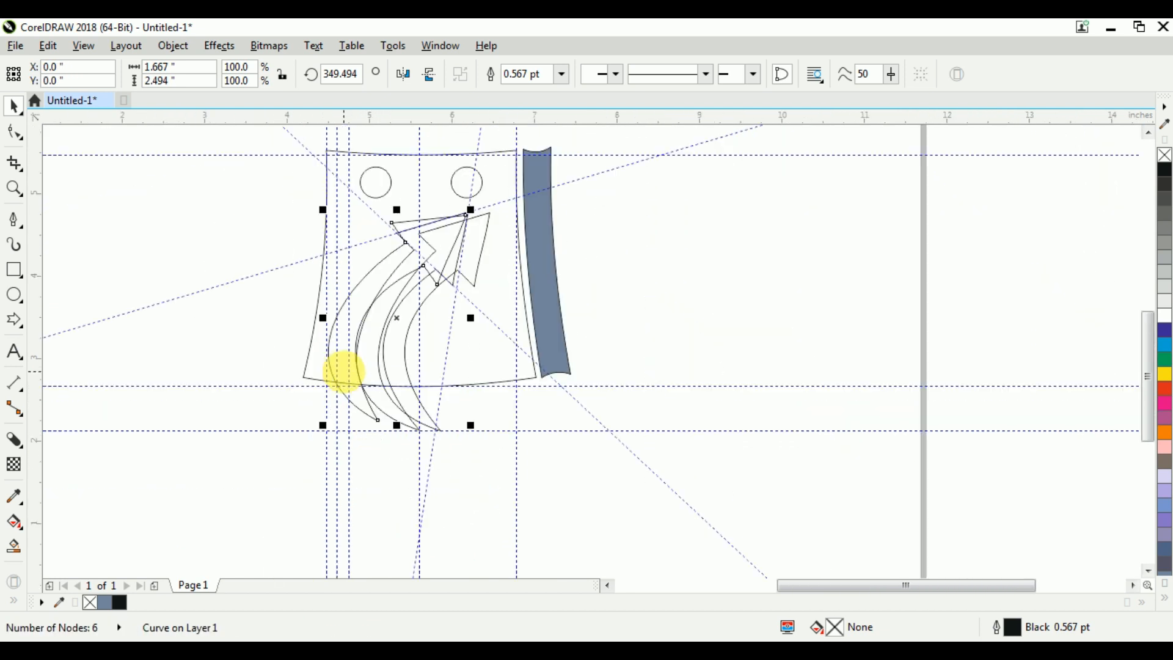
click(475, 491)
scroll(474, 491, down, 2)
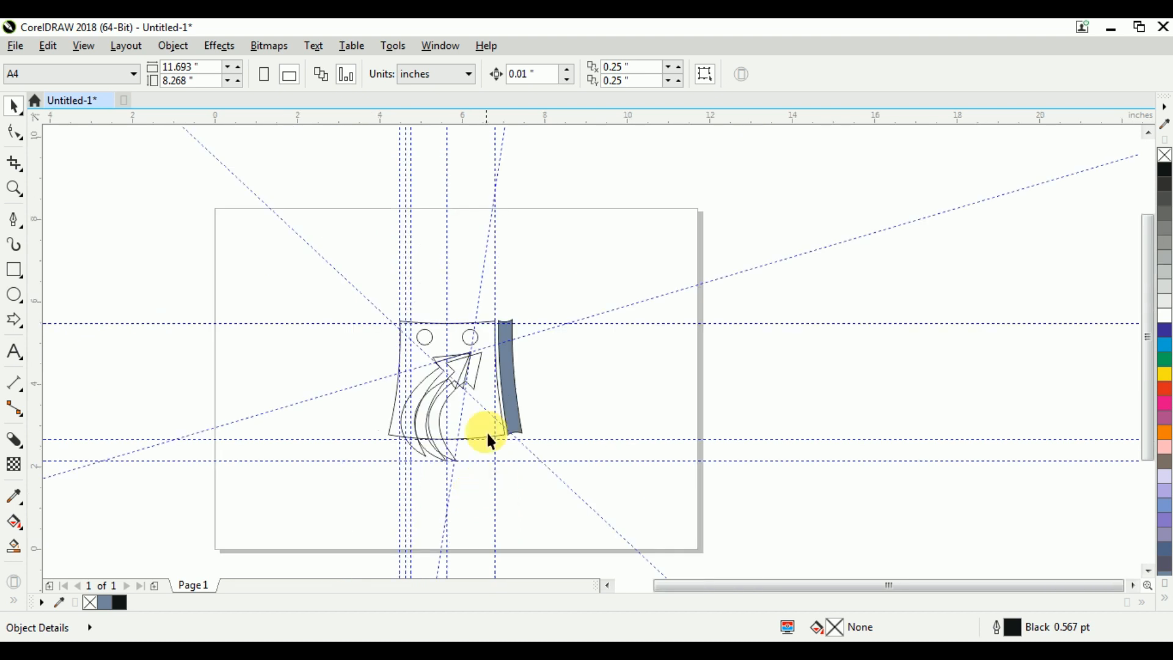
scroll(428, 356, up, 2)
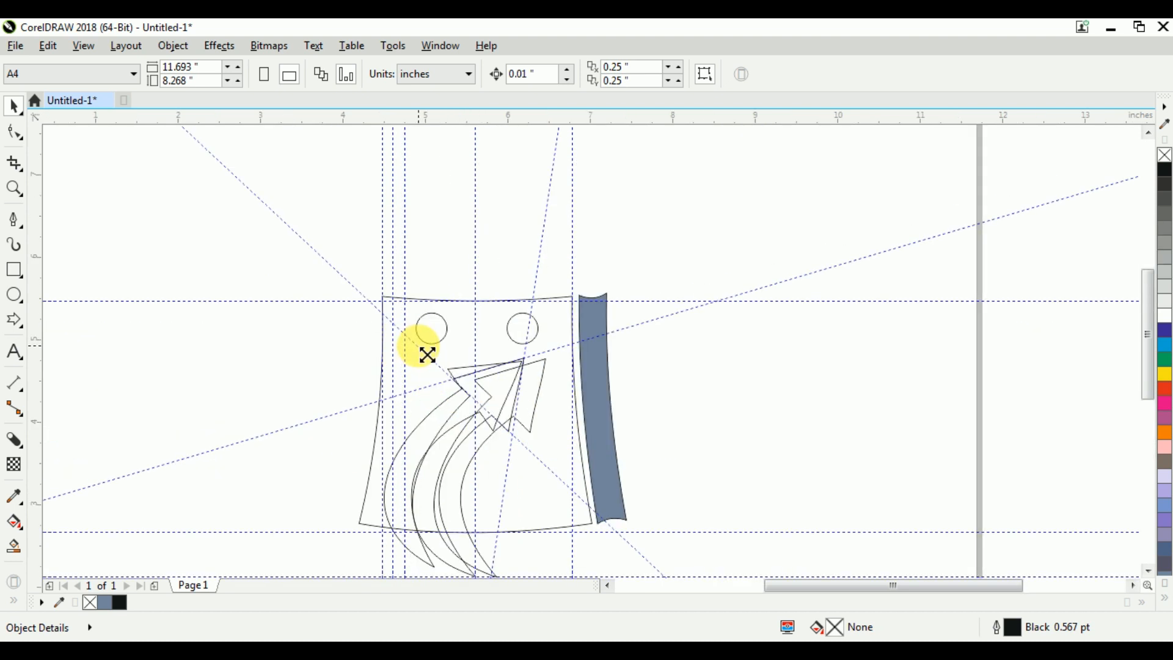
Draw a horizontal line about 1.1 inches long between the centres of the two circular holes with the Pen tool.
click(15, 221)
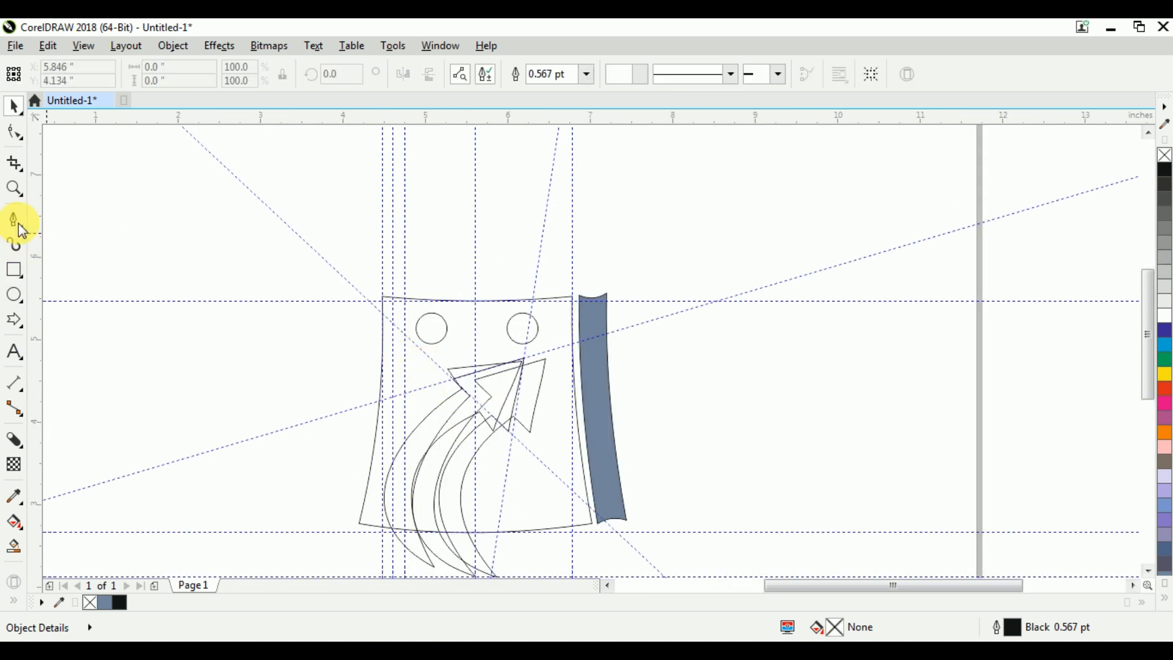
scroll(449, 341, up, 2)
click(413, 332)
double_click(595, 332)
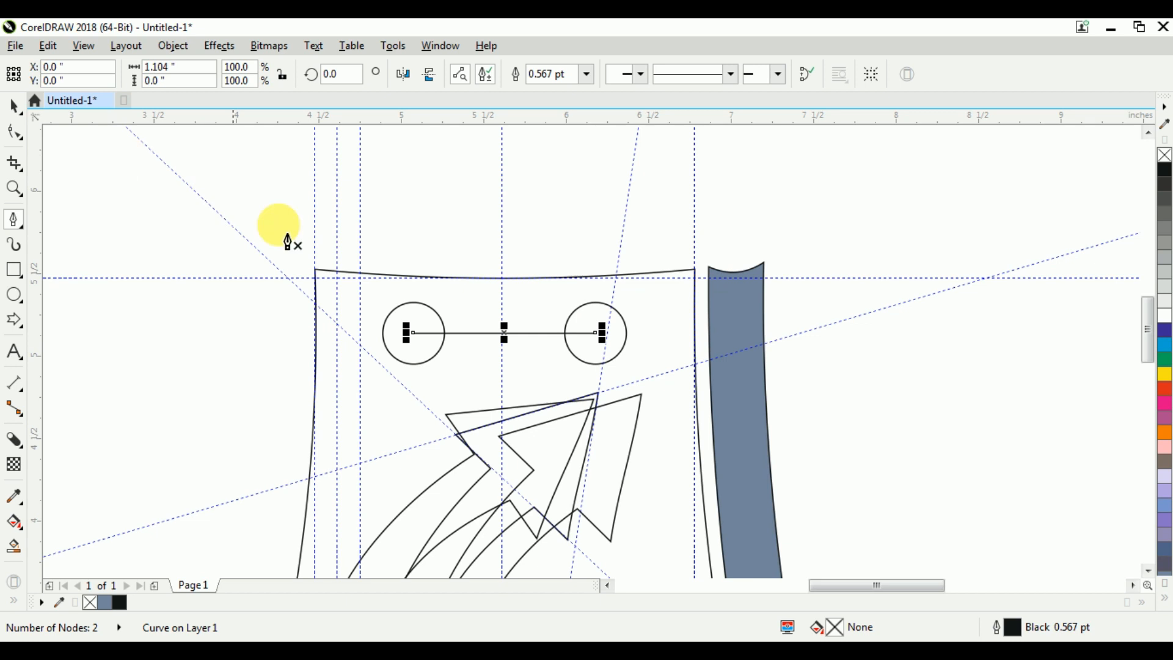
Convert the line between the holes to a curve and bend it upward into a handle arch peaking on the central vertical guide.
click(20, 131)
drag(204, 230, 607, 360)
click(592, 335)
right_click(592, 333)
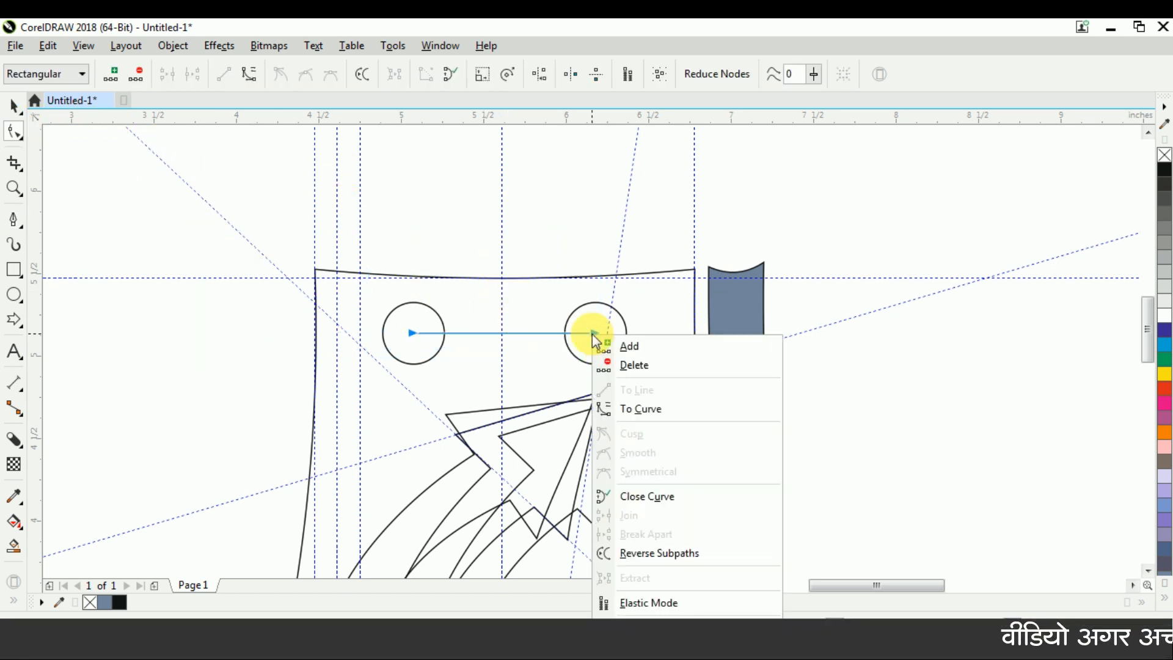
click(652, 400)
drag(506, 333, 503, 144)
scroll(496, 306, down, 2)
scroll(525, 225, up, 2)
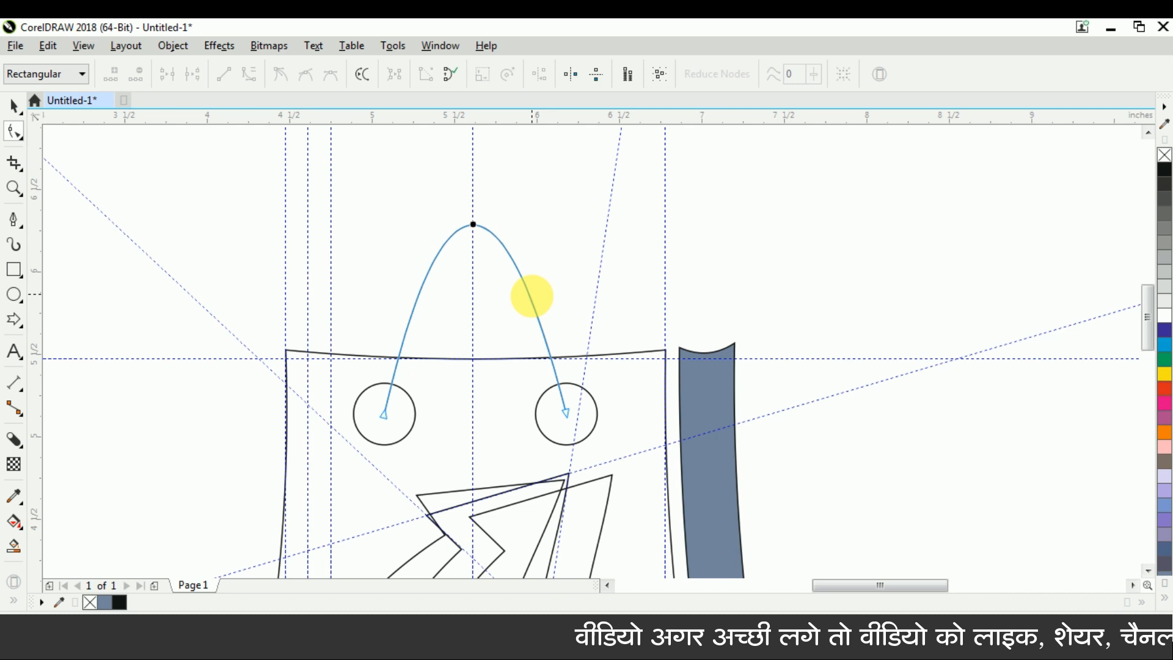
Resize the handle arch to about 1.11 inches wide and 1.58 inches high, keeping its ends inside the two holes.
click(13, 106)
drag(584, 225, 592, 202)
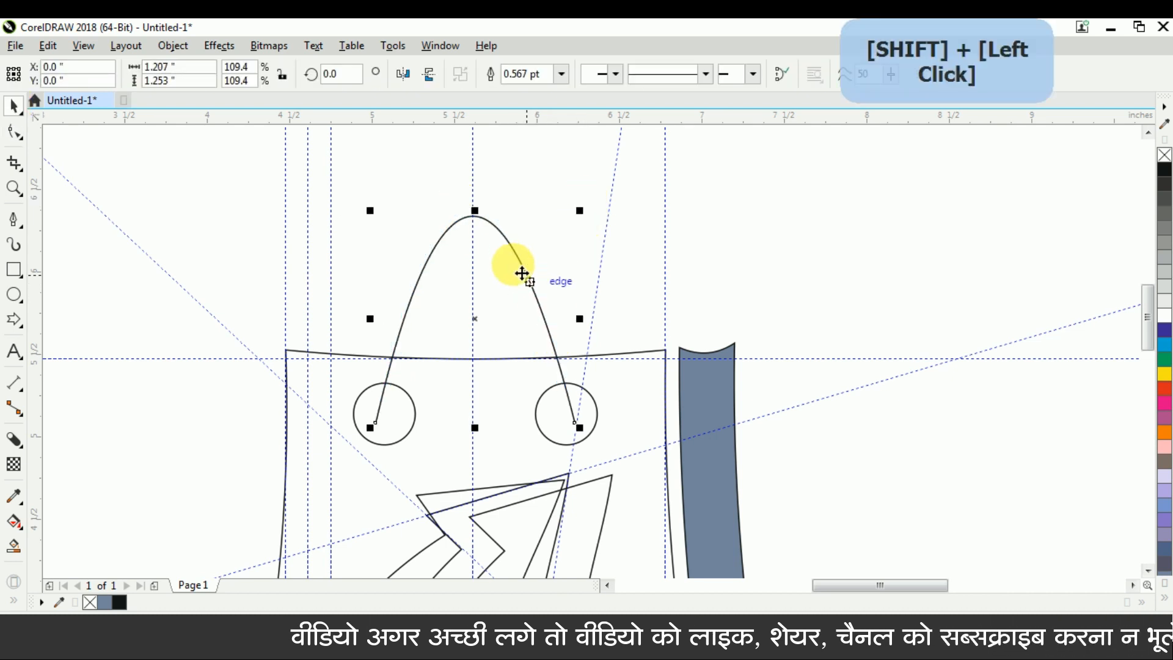
click(14, 136)
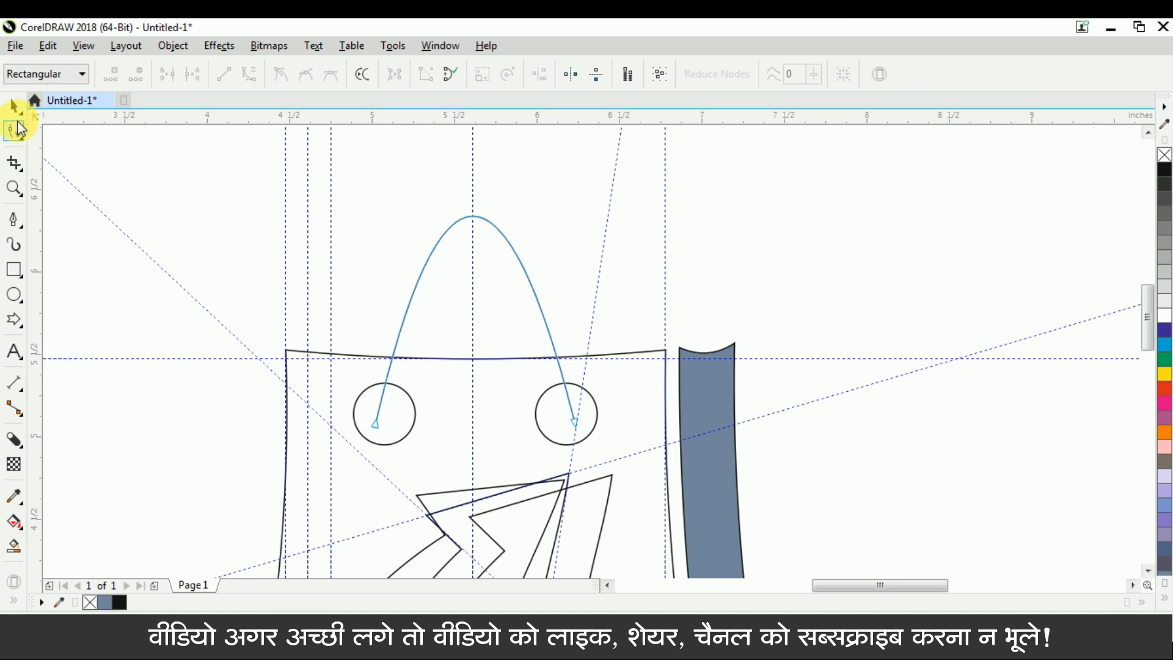
click(13, 107)
drag(595, 331, 585, 333)
drag(474, 211, 479, 161)
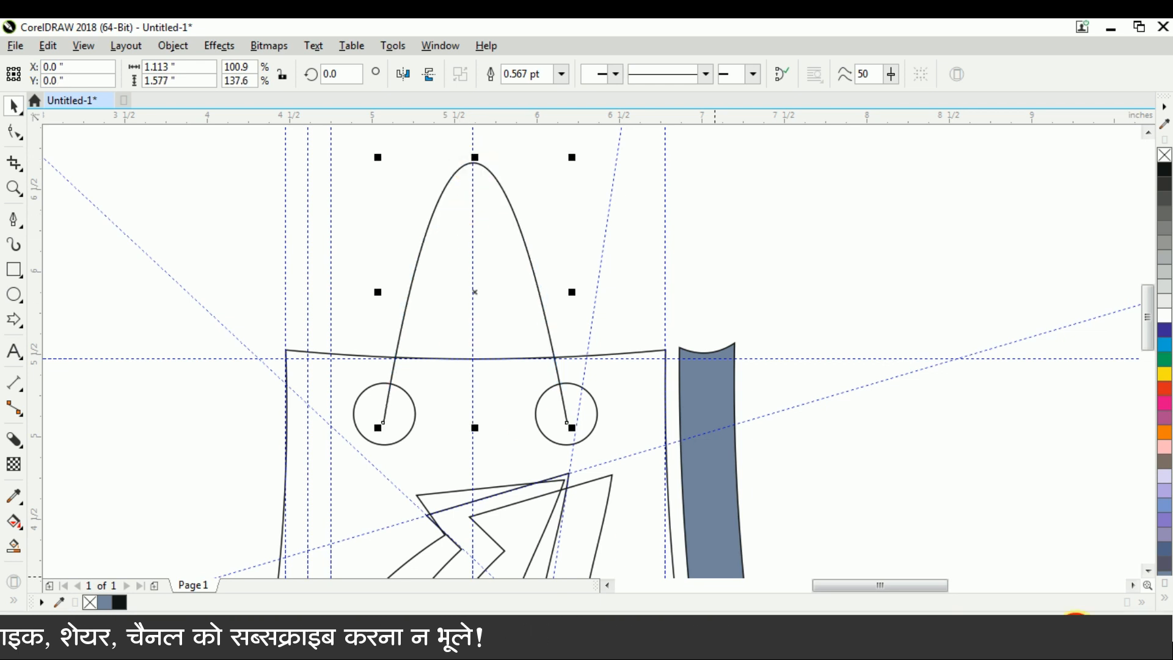
Give the handle arch a 20 pt outline with round corners, placed behind the fill and scaling with the object.
key(F12)
text(20)
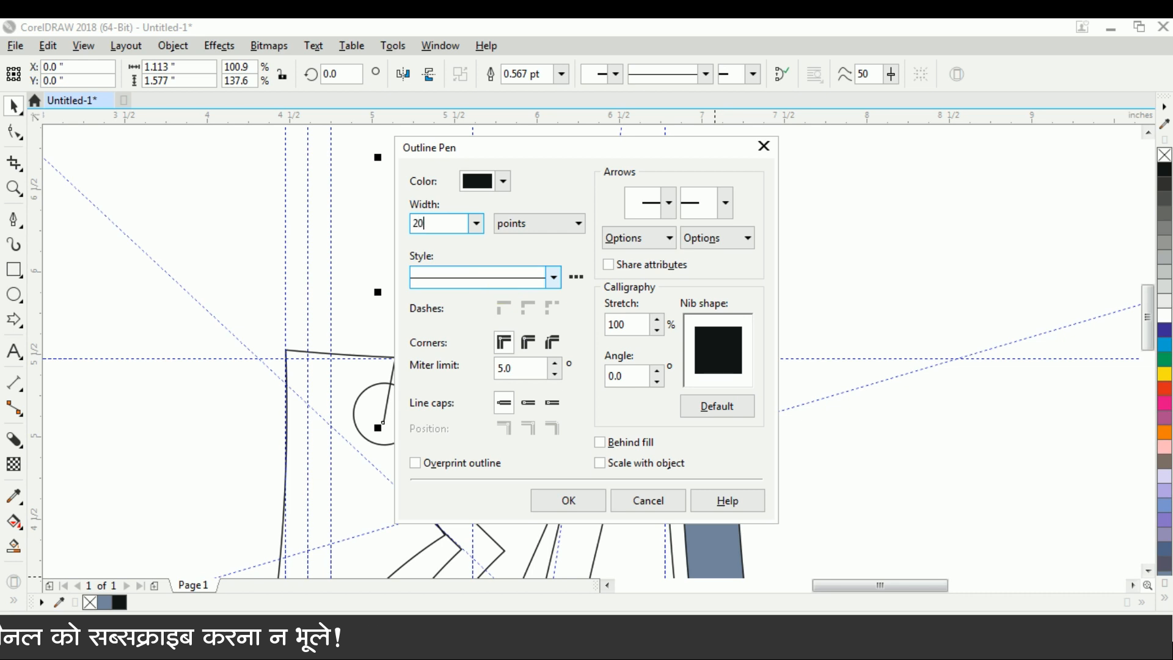
click(614, 443)
click(620, 463)
click(532, 347)
click(580, 496)
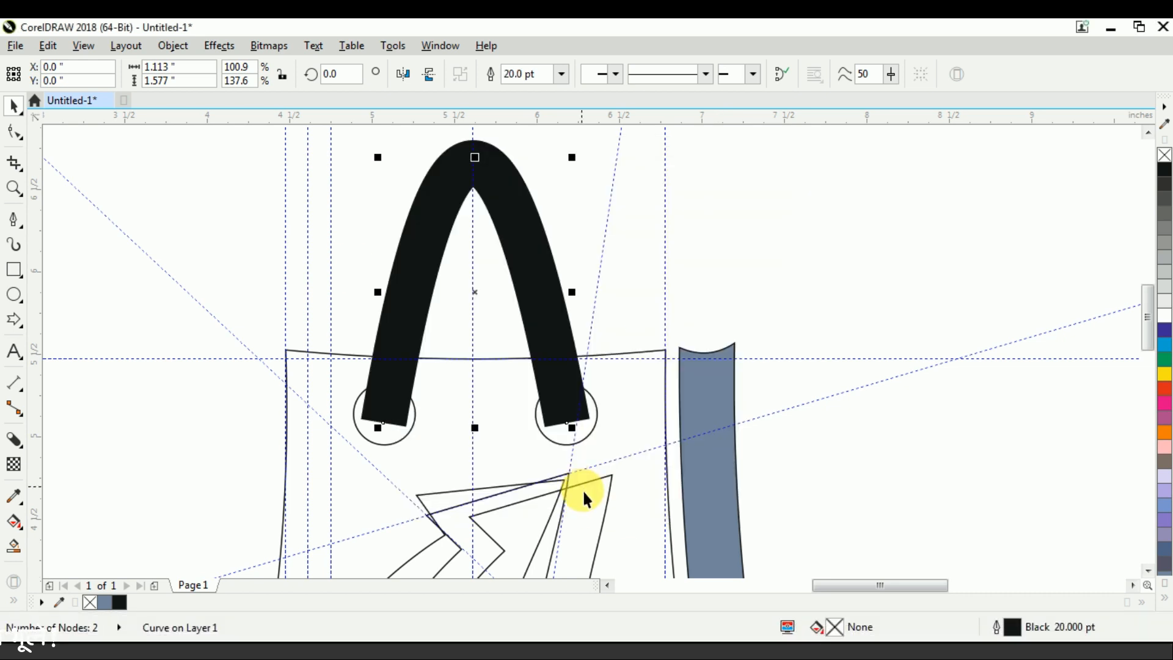
Thin the handle arch's outline, trying a width of 15 pt and settling on 10 pt.
double_click(1036, 628)
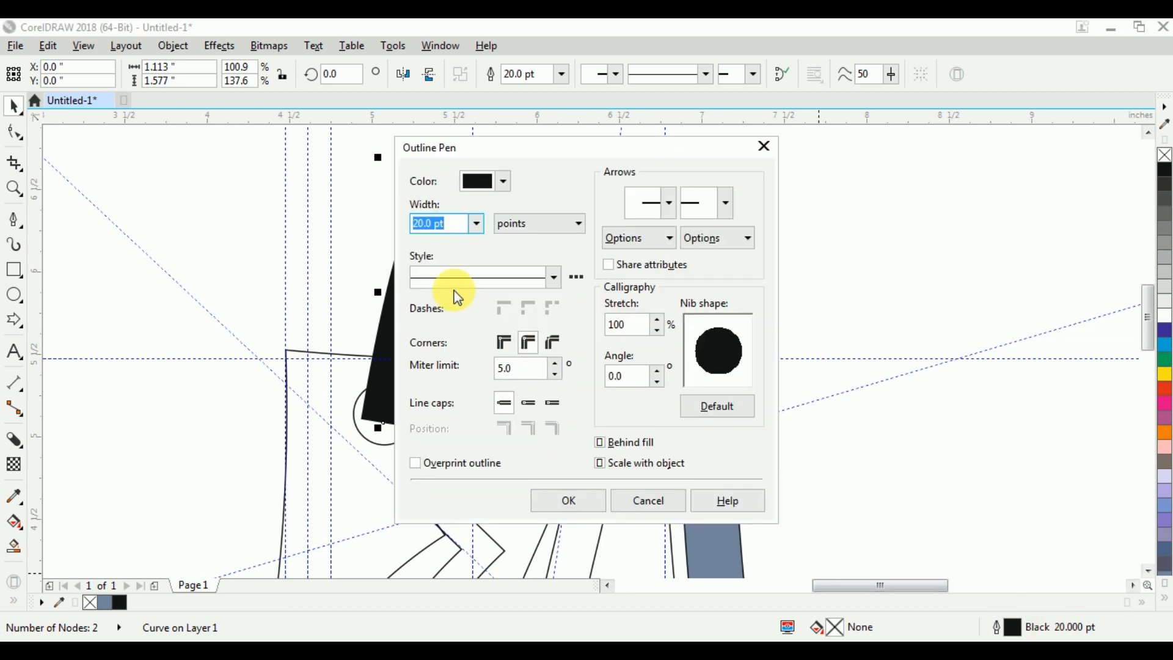
text(15)
key(Return)
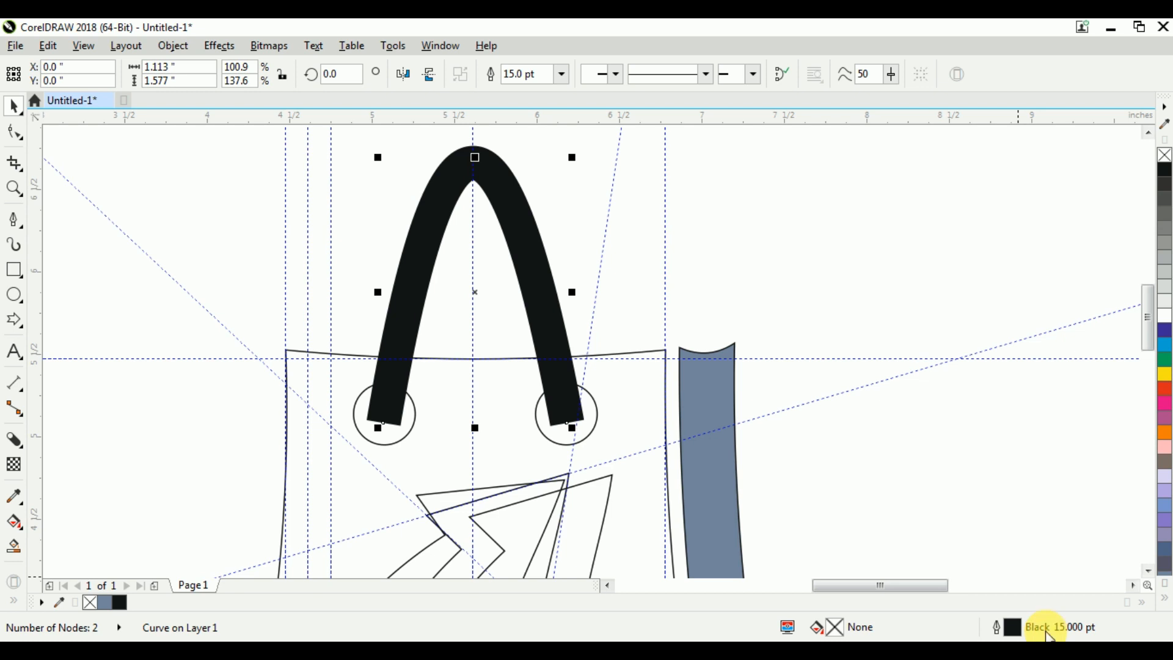
double_click(1047, 630)
text(10)
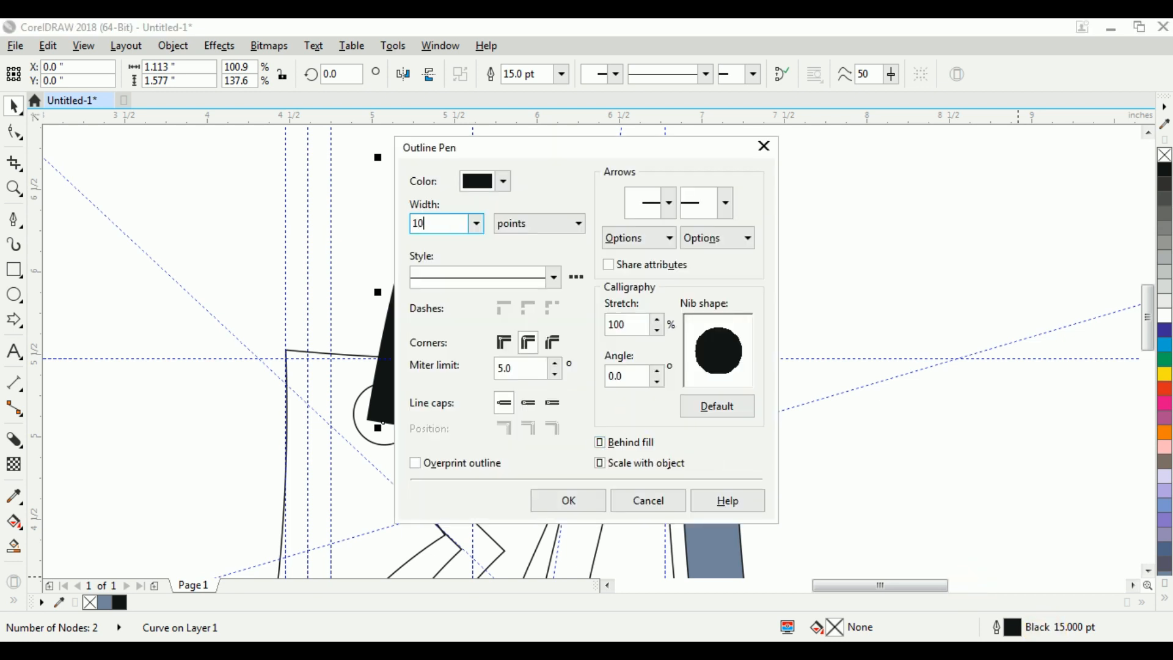
key(Return)
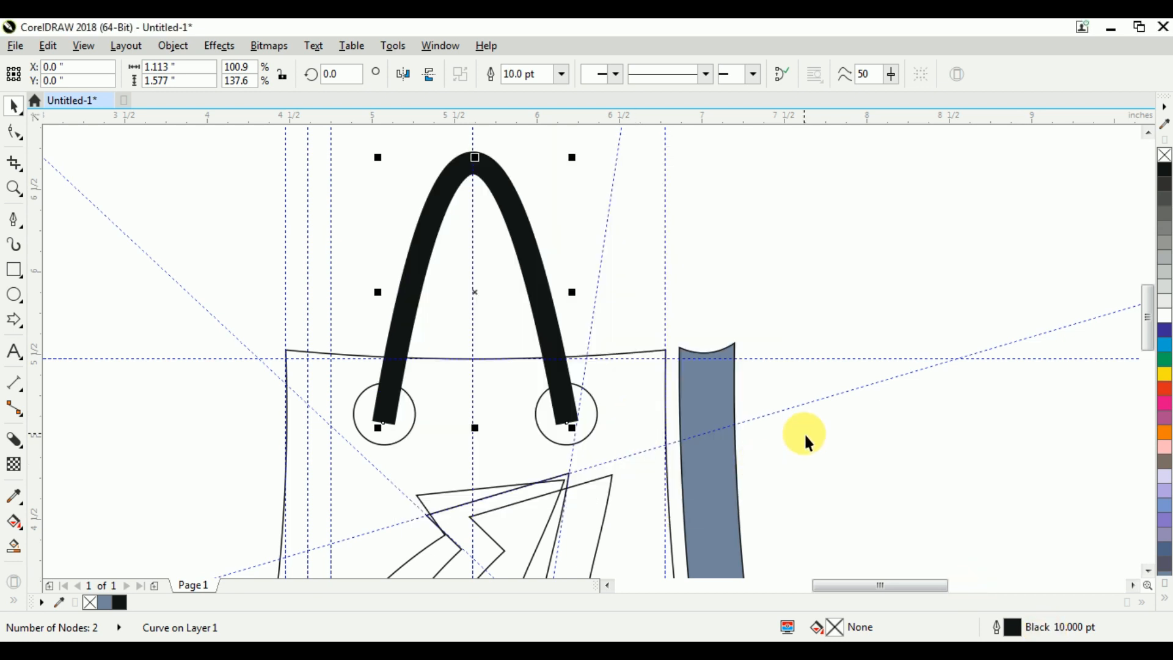
Convert the handle's outline to an object and show its nodes for editing.
scroll(593, 375, down, 2)
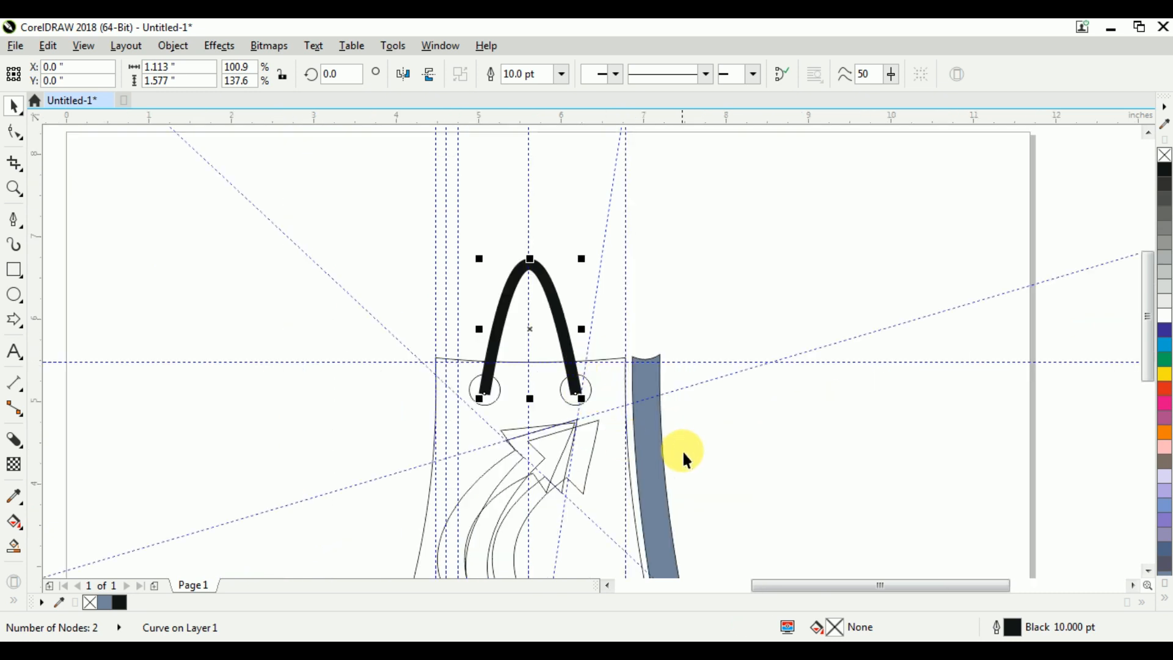
scroll(485, 392, up, 4)
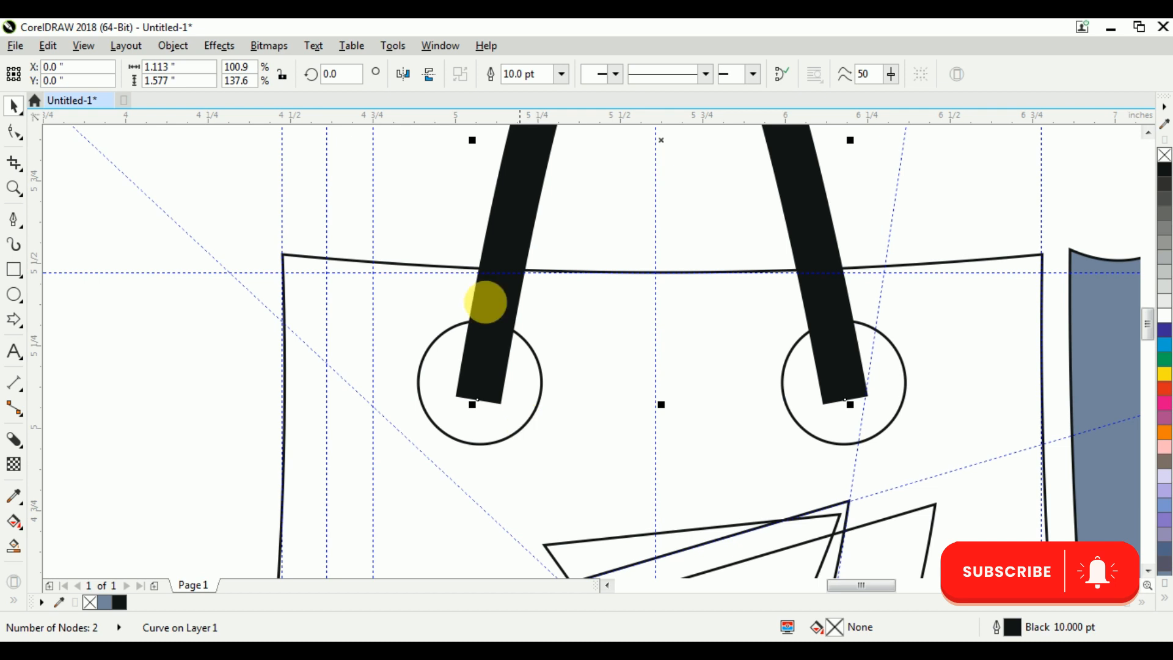
click(173, 46)
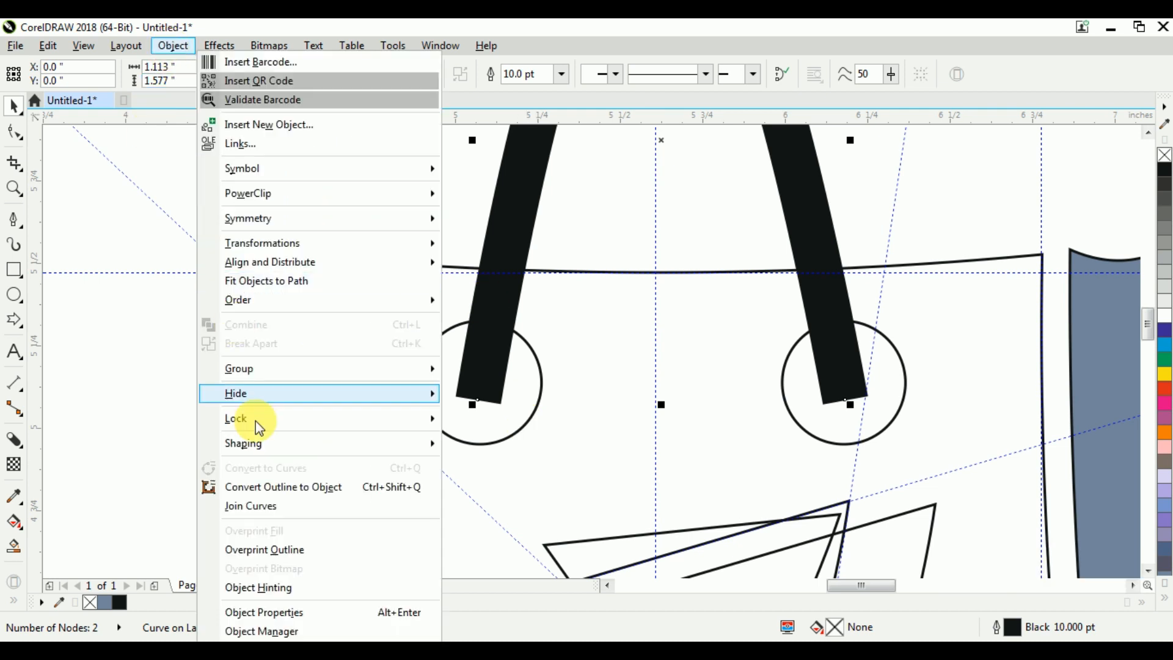
click(274, 486)
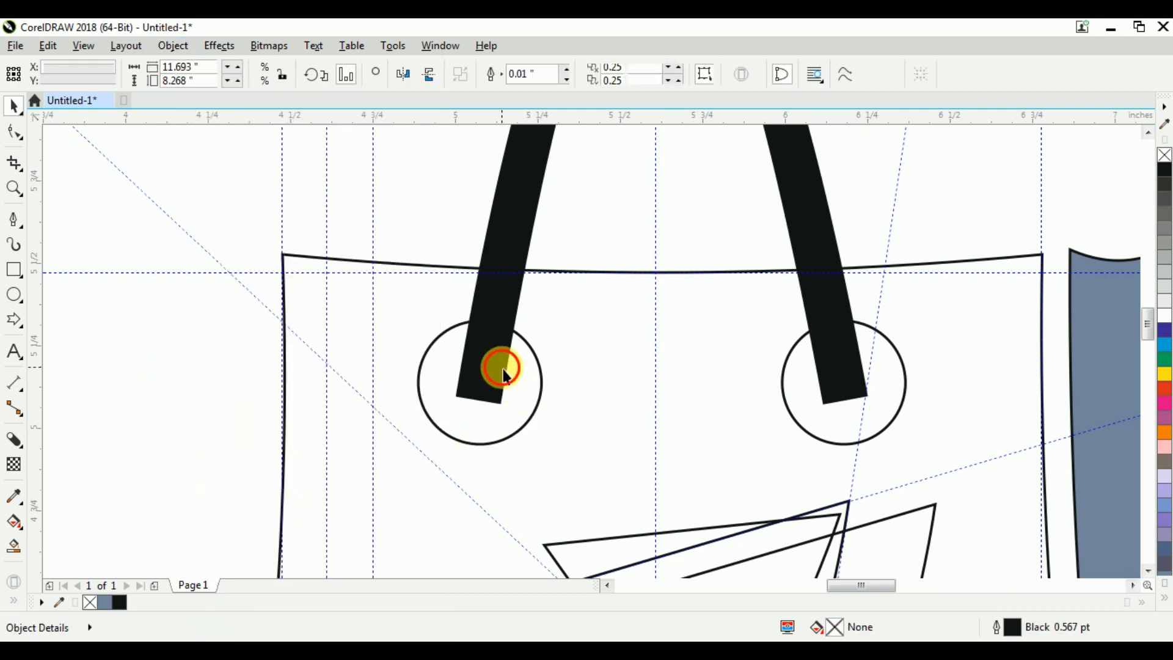
click(31, 133)
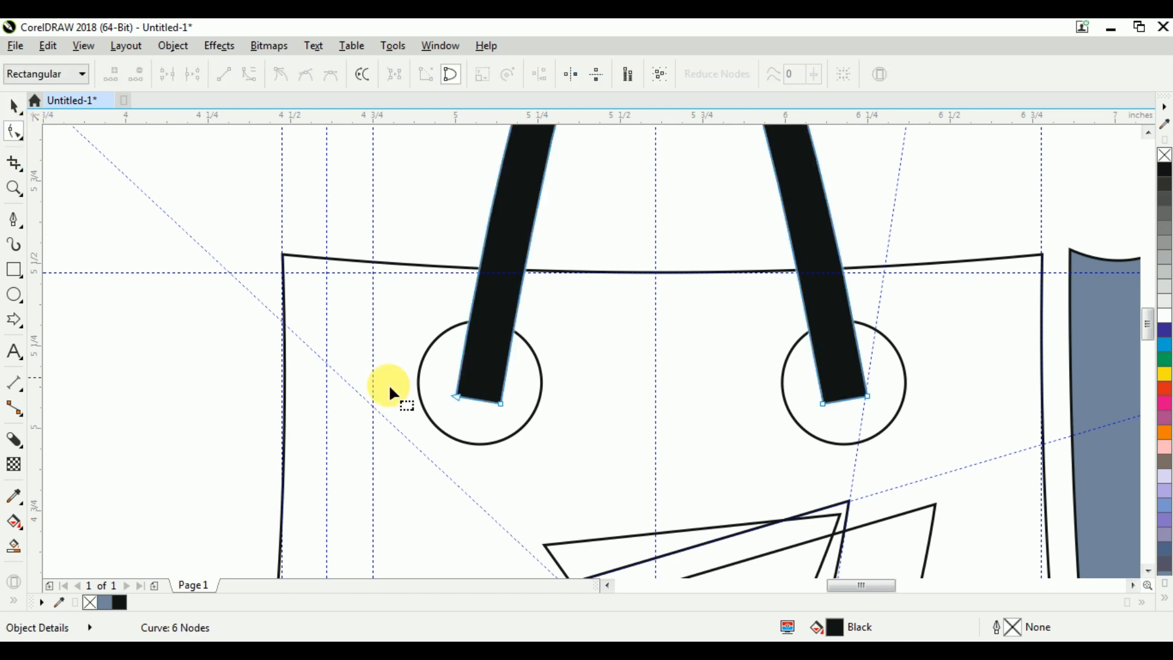
Round off both lower ends of the handle by converting their end segments to curves and bowing them outward.
drag(1117, 455, 1117, 455)
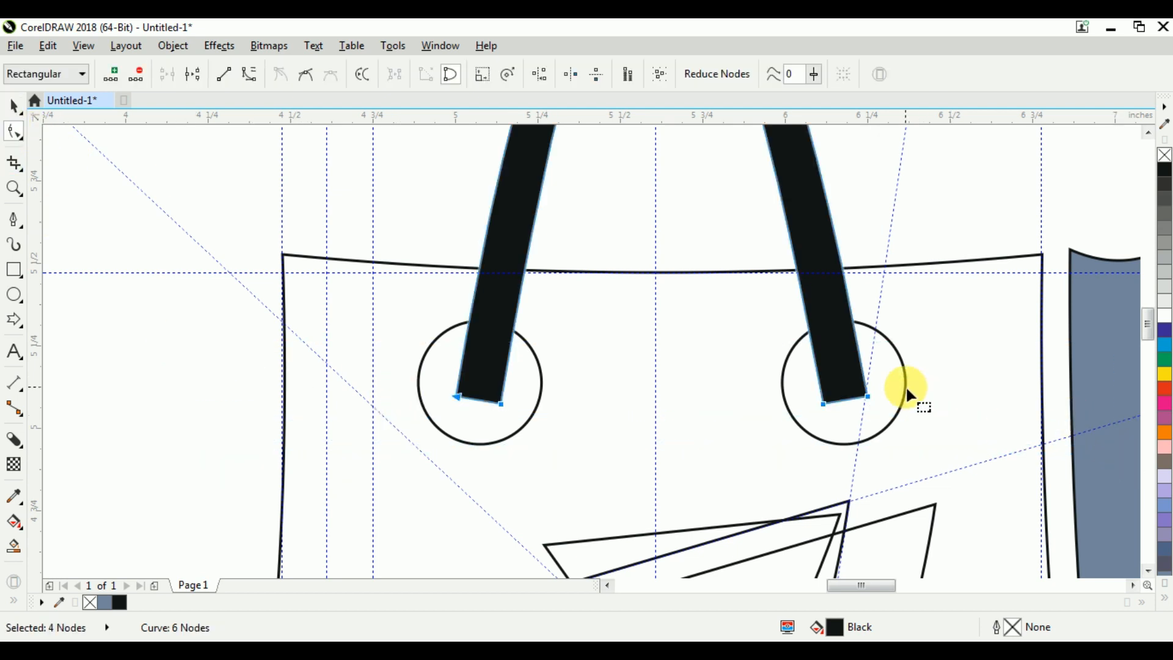
right_click(867, 396)
click(914, 174)
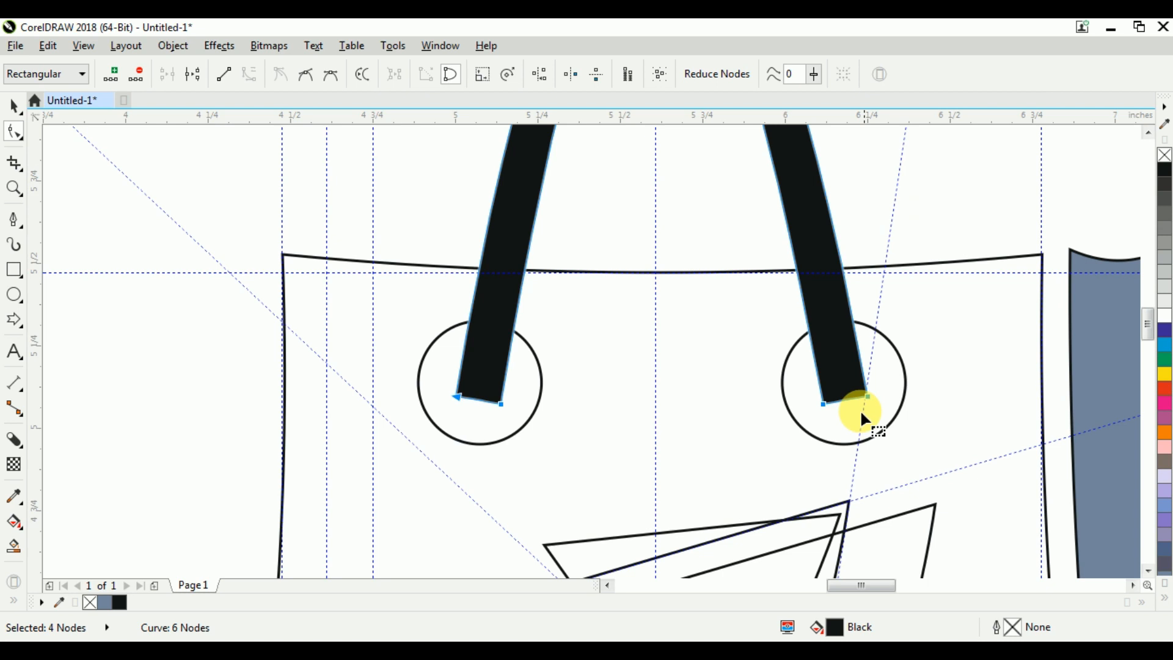
scroll(860, 409, up, 2)
drag(850, 376, 856, 422)
scroll(856, 422, down, 2)
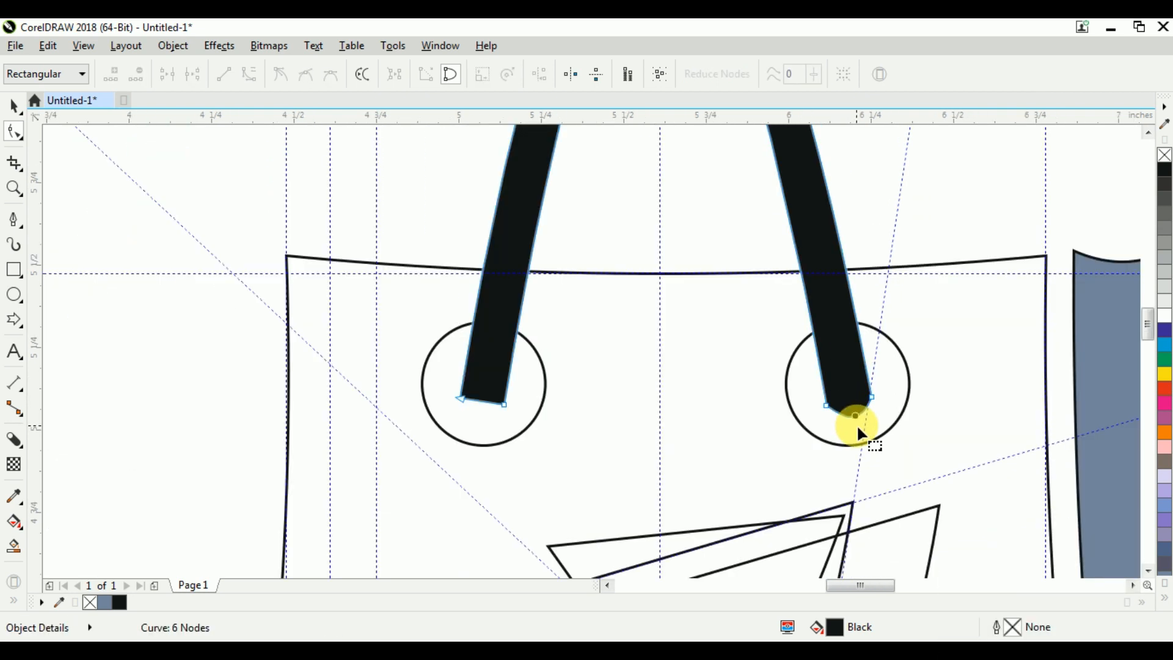
scroll(476, 406, up, 2)
drag(483, 400, 480, 429)
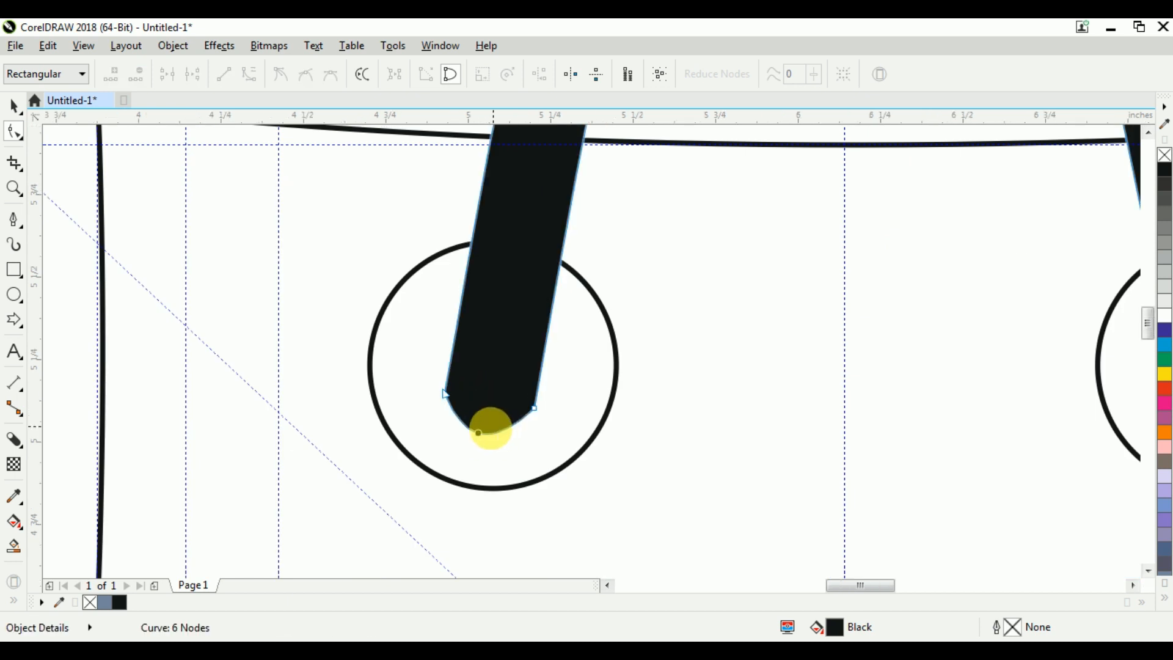
scroll(483, 431, down, 2)
key(ctrl+space)
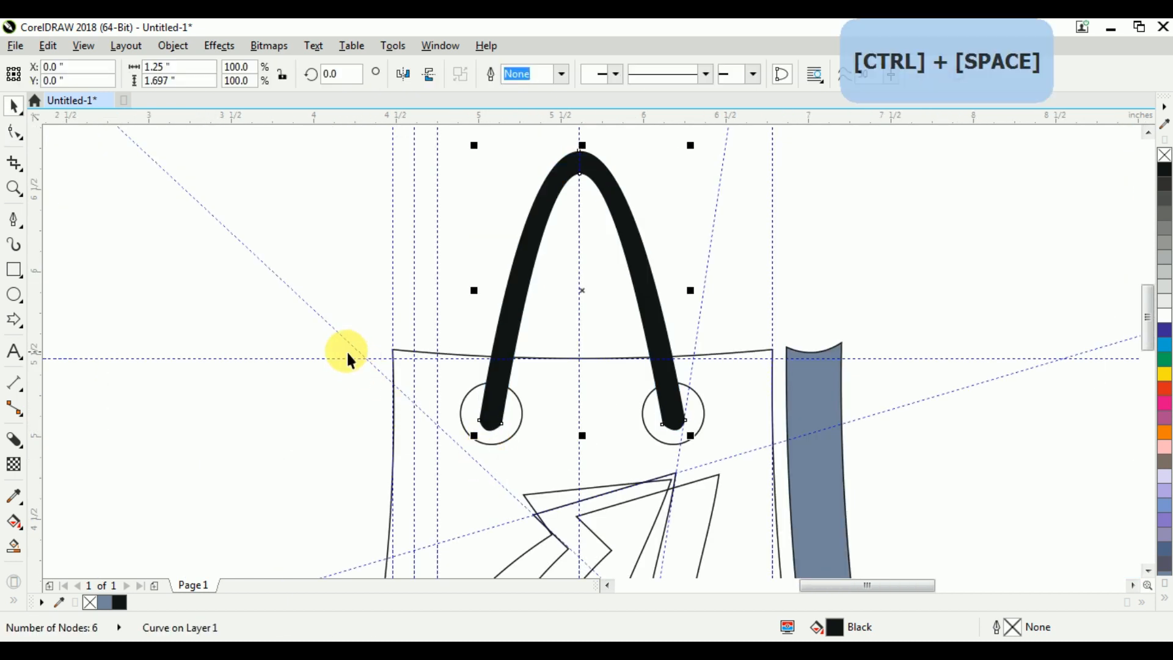
Duplicate the handle horizontally, placing the copy about 0.4 inch to the right of the original.
click(243, 316)
click(639, 257)
drag(647, 268, 706, 253)
right_click(707, 253)
scroll(548, 244, down, 2)
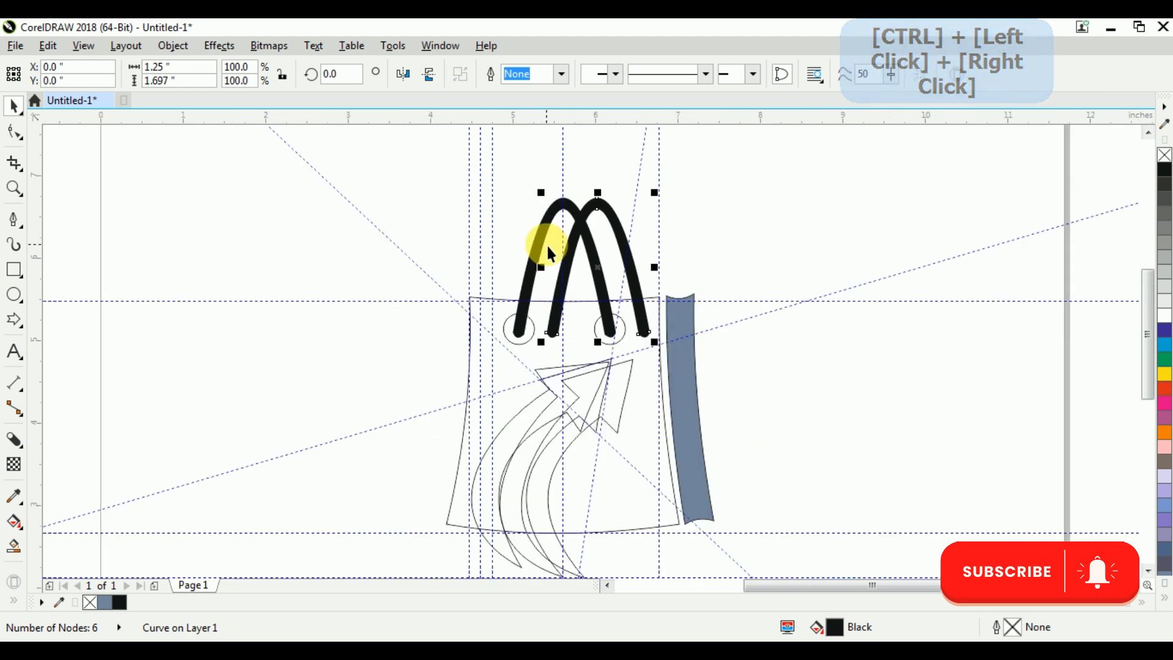
click(390, 317)
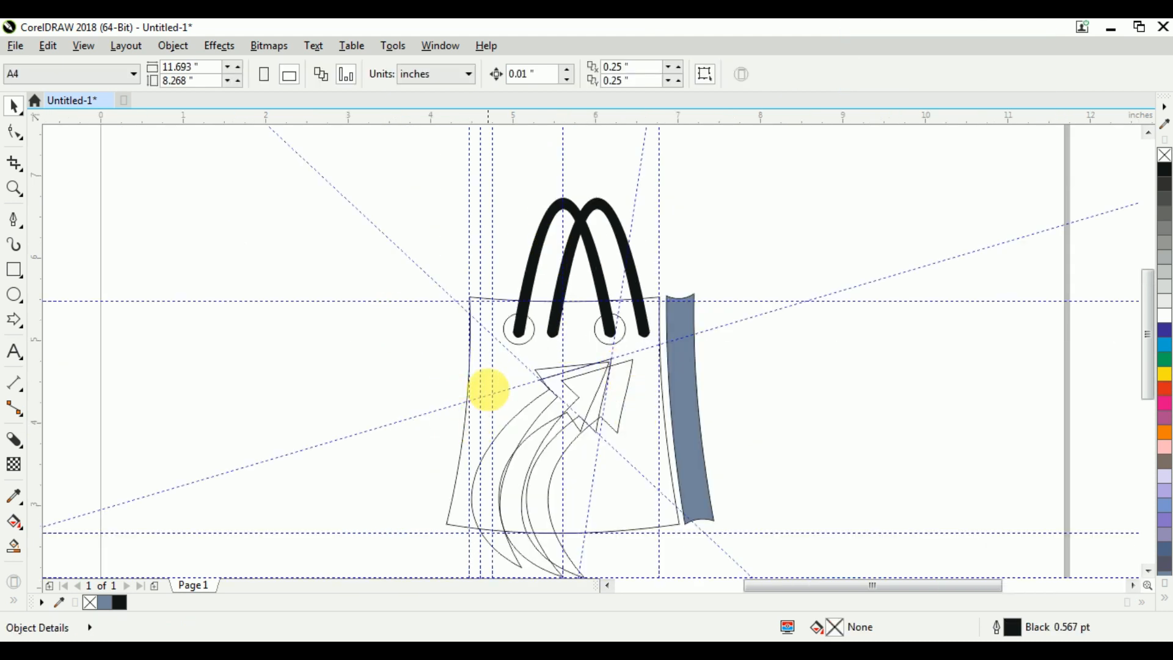
Use Smart Fill to create Desert Blue shapes from the left and right arrow tails below the bag's bottom edge, including the overlapped area.
scroll(489, 390, down, 2)
scroll(497, 496, up, 2)
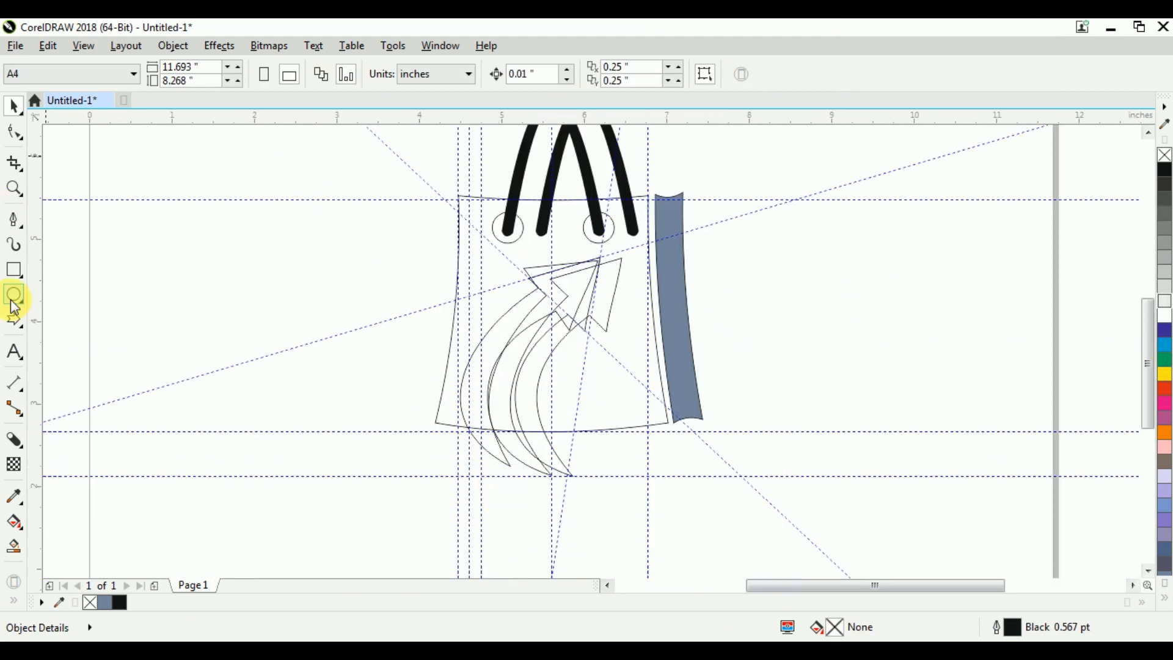
click(17, 550)
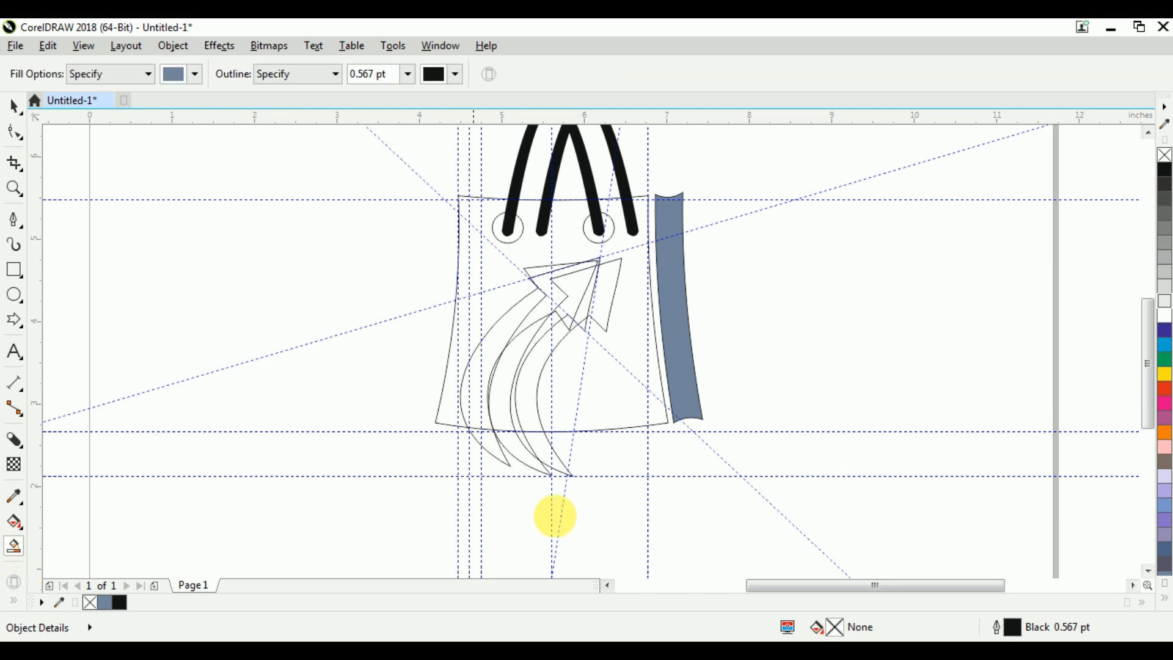
scroll(587, 494, up, 2)
click(161, 383)
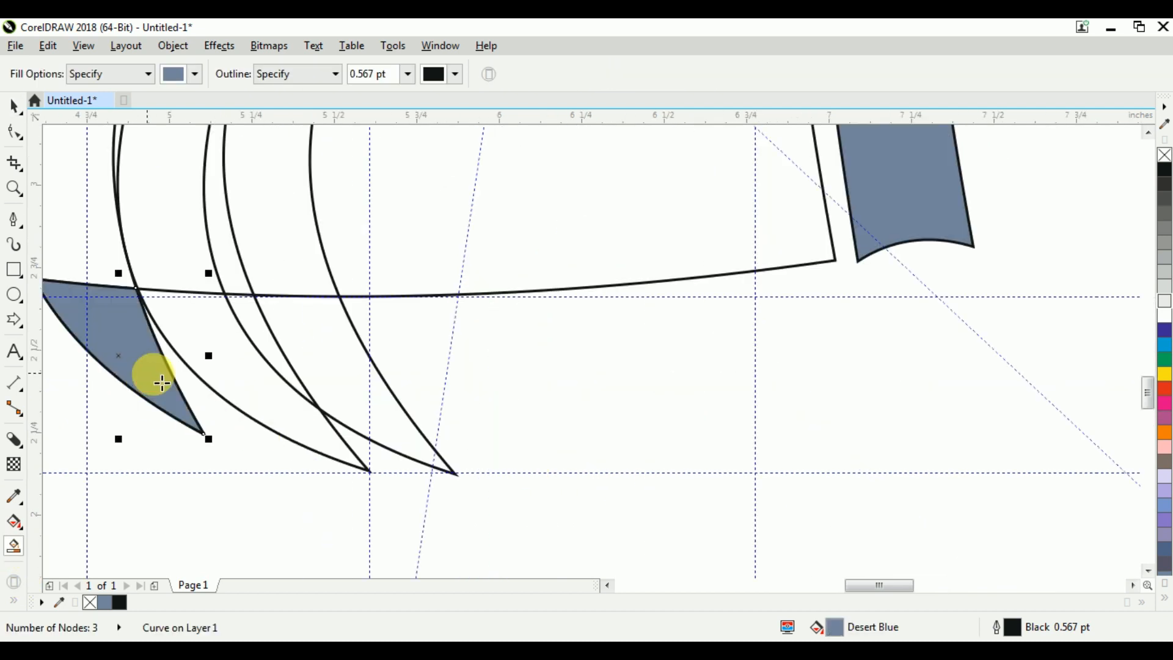
click(343, 368)
click(263, 342)
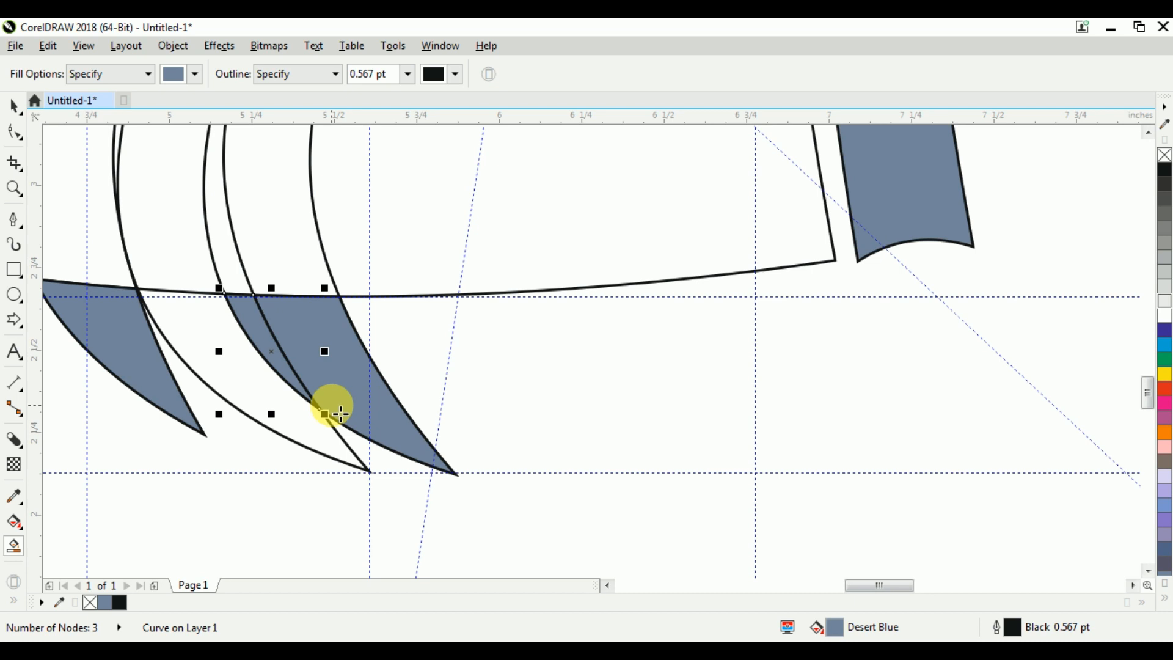
Combine the two adjoining filled pieces of the right arrow tail into one curve.
key(ctrl+space)
shift+click(339, 378)
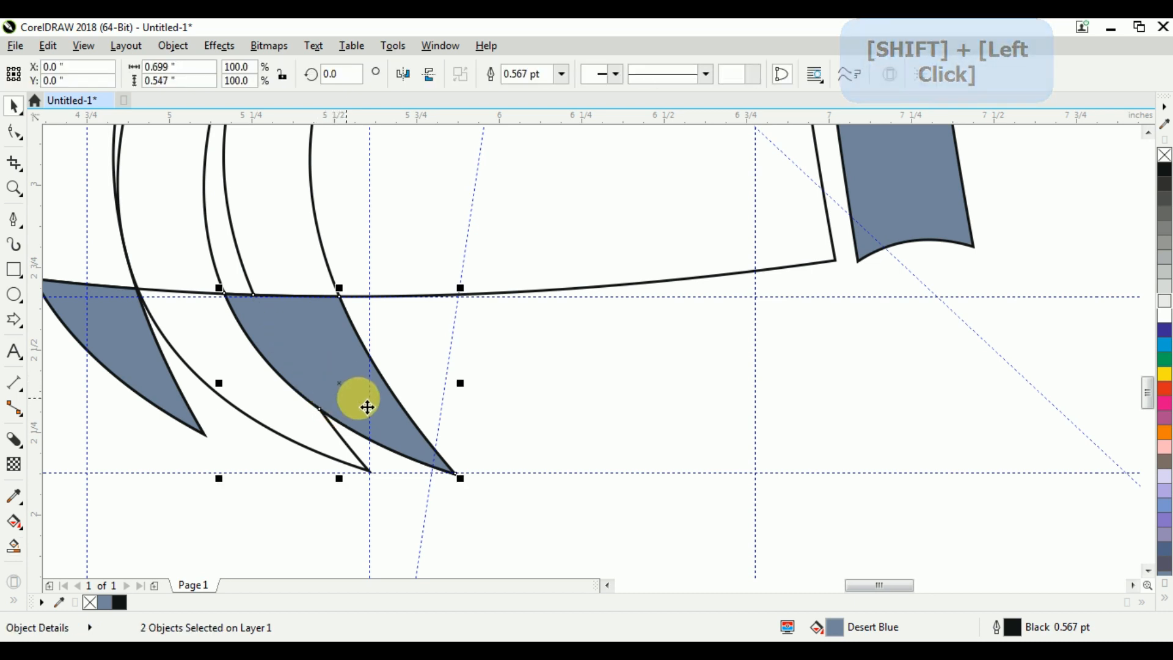
key(ctrl+l)
Delete the outer left and right arrow outlines, keeping the middle arrow and the filled tail pieces.
scroll(372, 398, down, 2)
scroll(429, 452, down, 2)
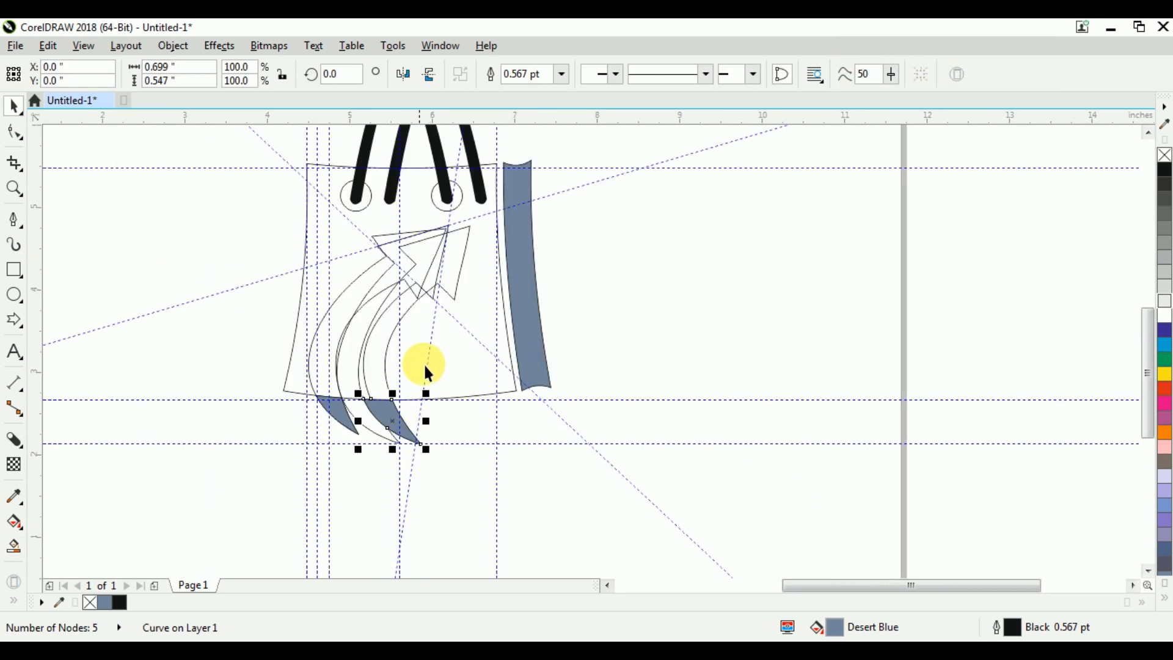
click(458, 263)
key(Delete)
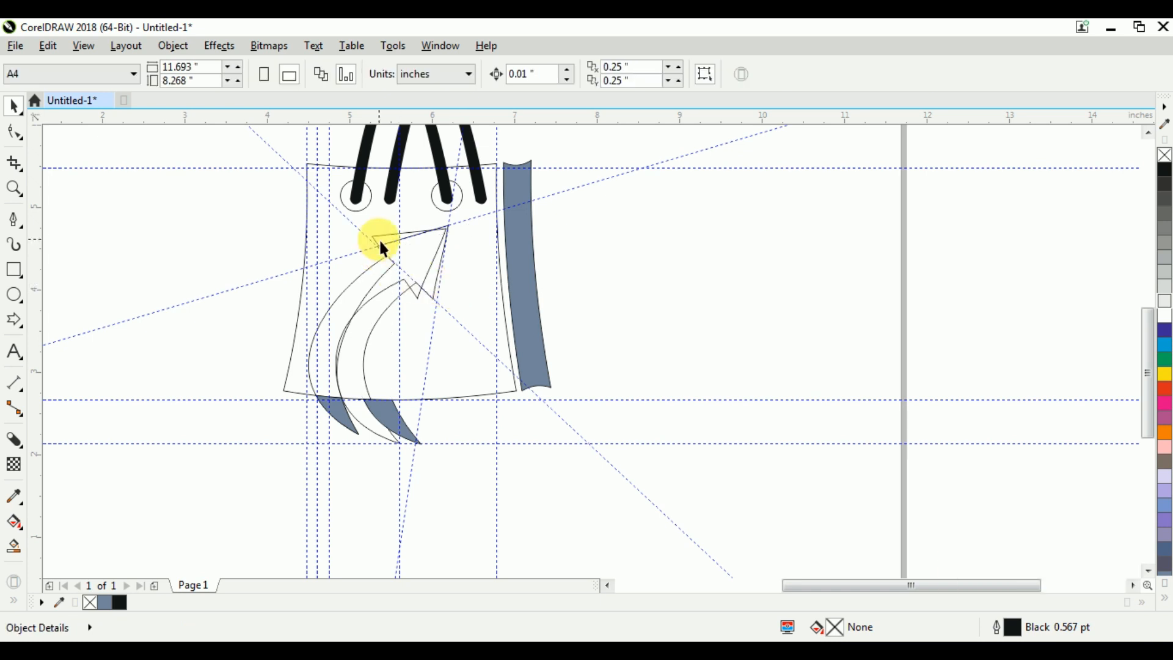
scroll(382, 424, up, 2)
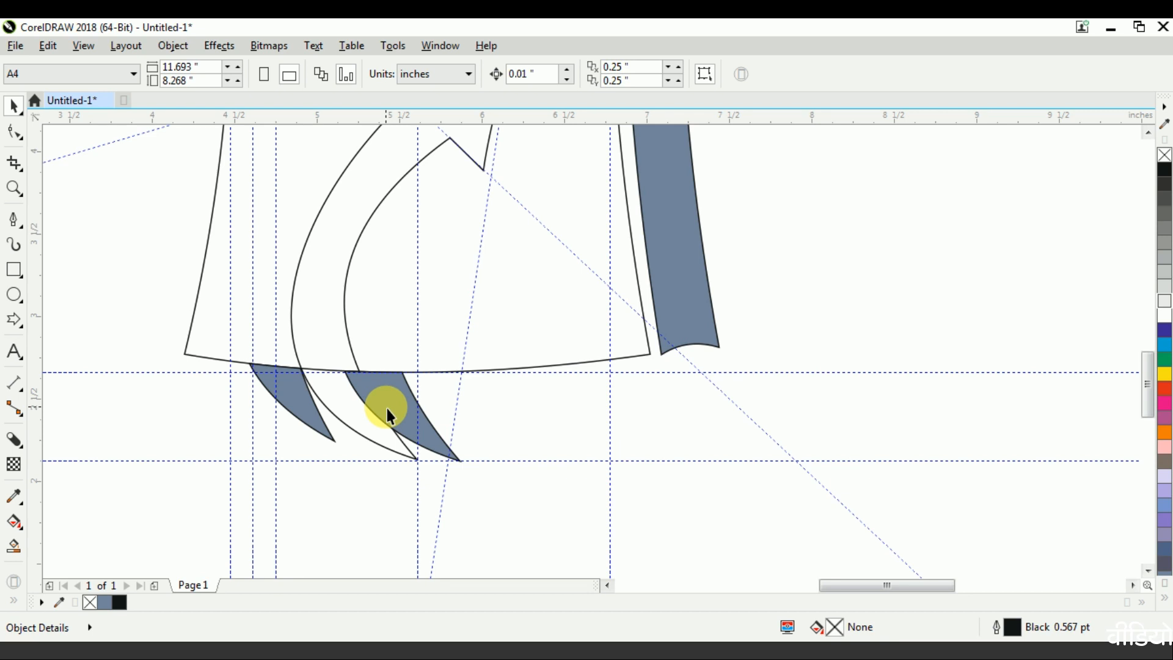
Move the right tail piece back one level behind the middle arrow and fill that arrow with white.
click(394, 413)
scroll(361, 435, up, 2)
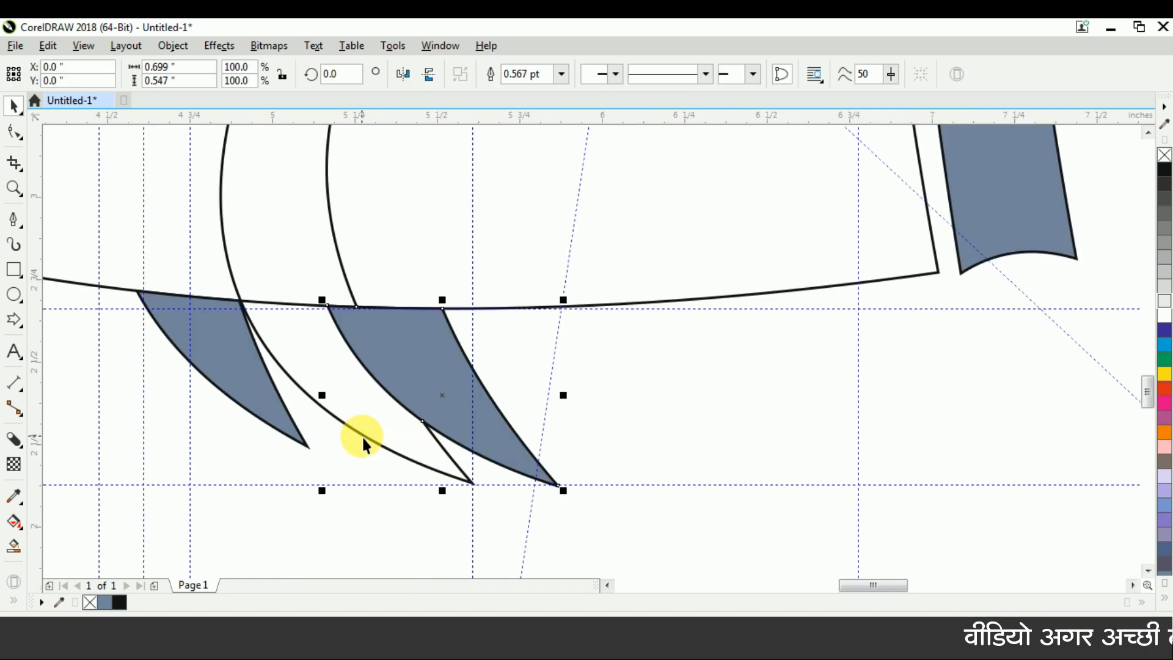
key(ctrl+Page_Down)
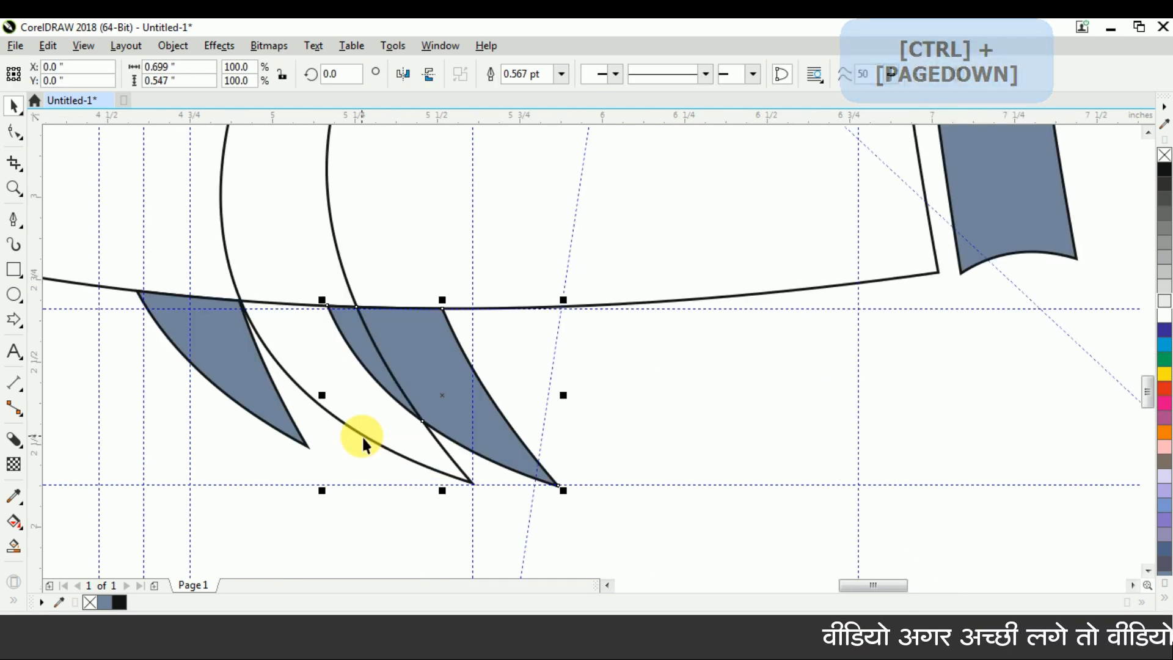
click(352, 419)
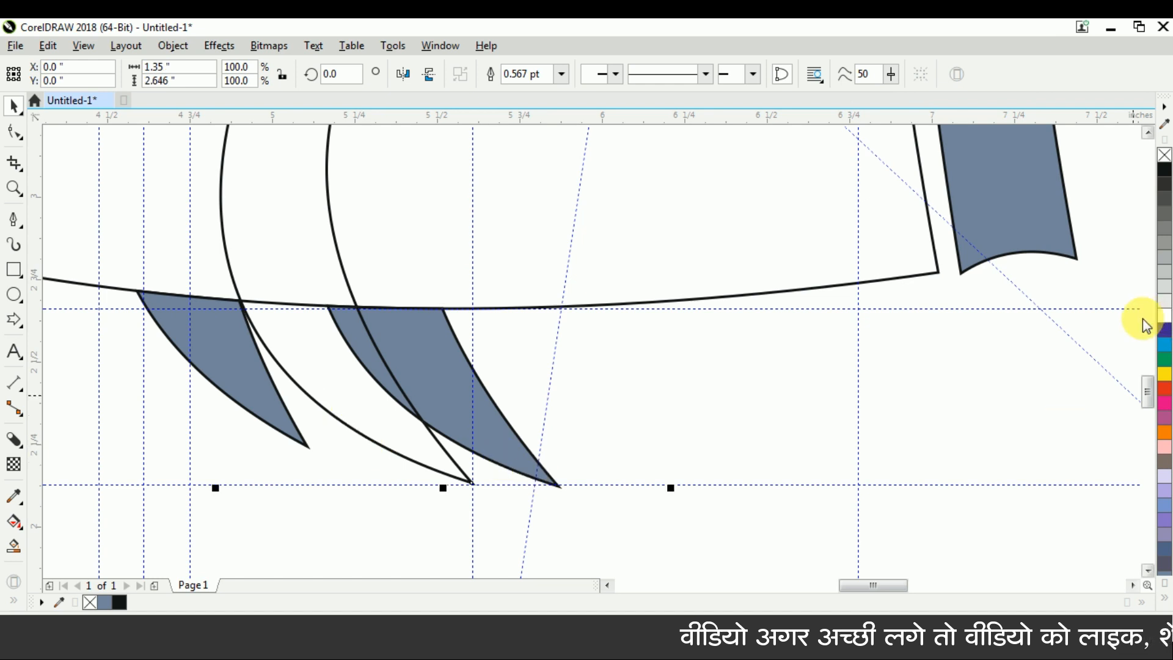
click(1163, 308)
scroll(629, 460, down, 2)
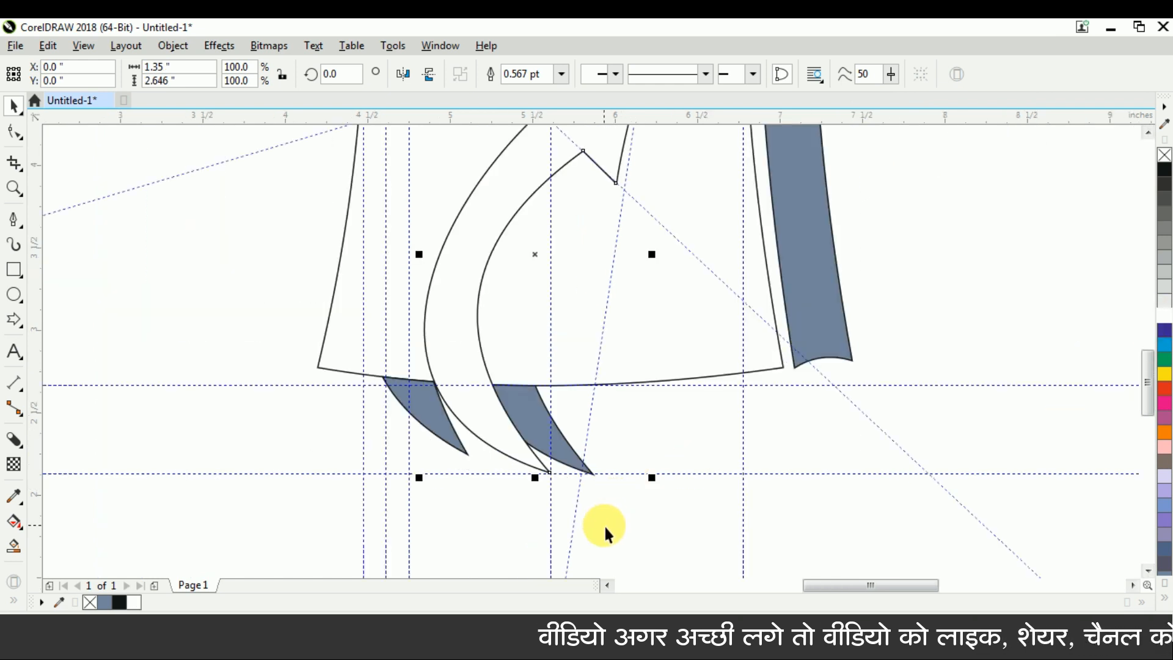
scroll(604, 524, down, 2)
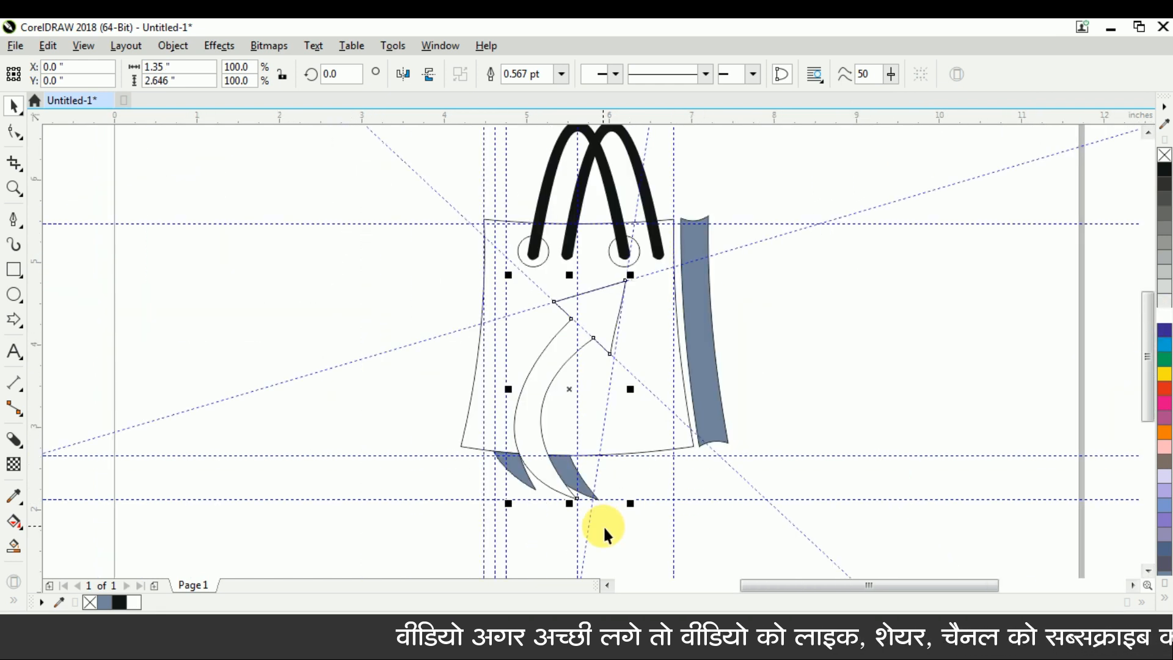
Try combining the left tail piece with the bag outline and undo the combination.
scroll(540, 479, up, 2)
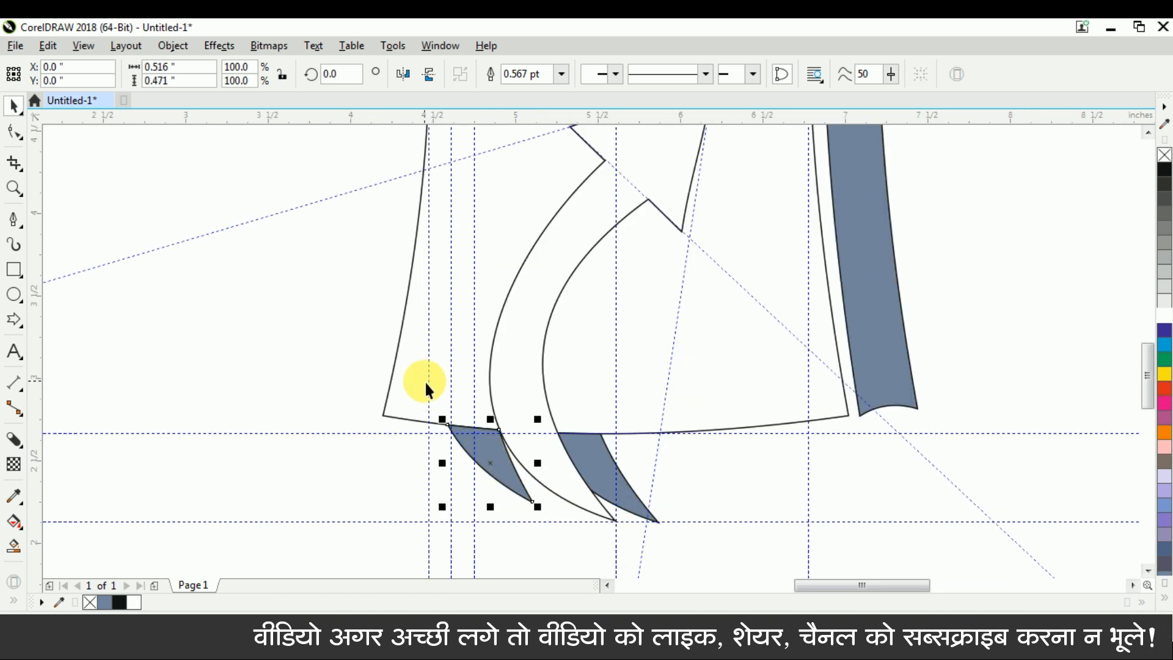
shift+click(435, 423)
key(ctrl+l)
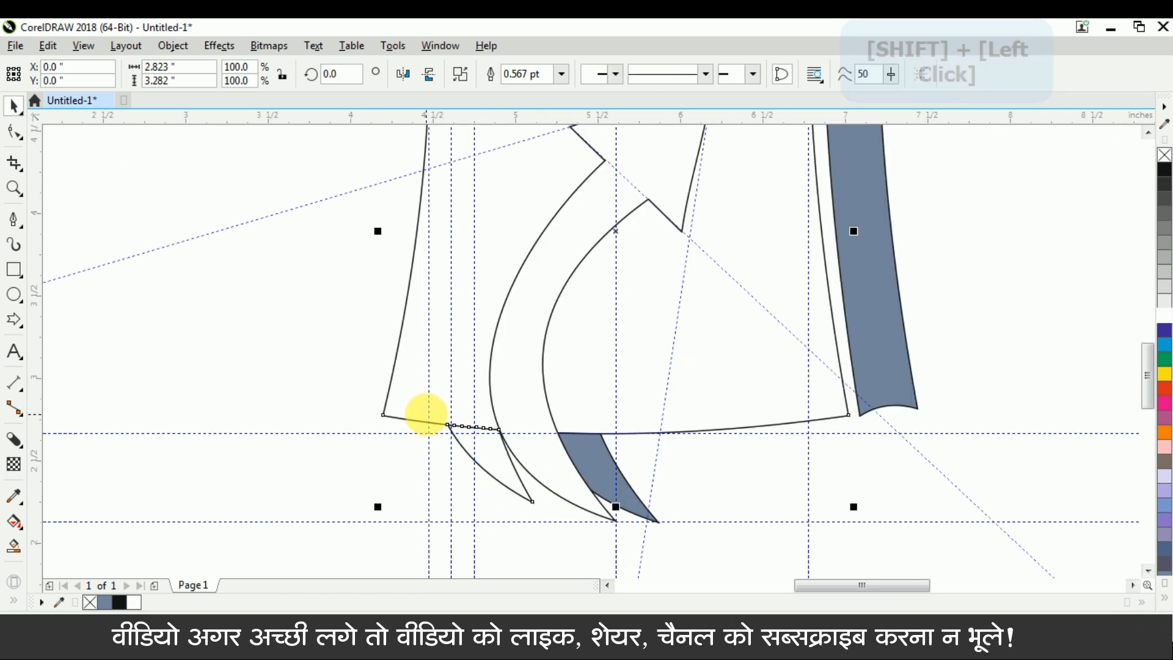
click(295, 404)
key(ctrl+z)
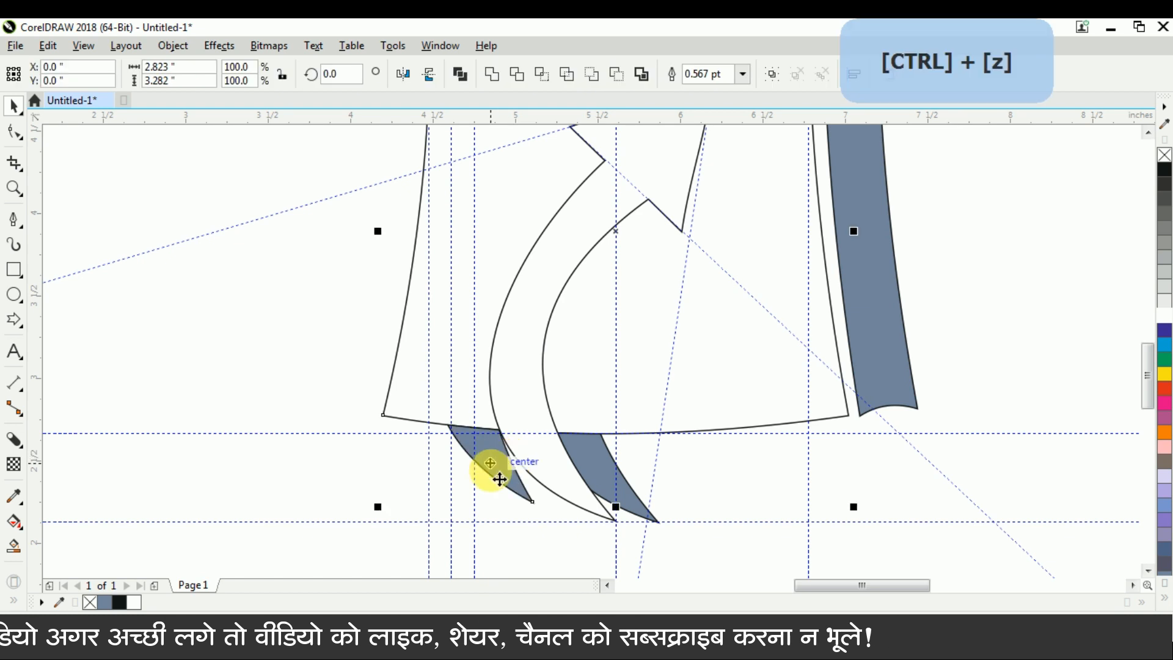
click(350, 471)
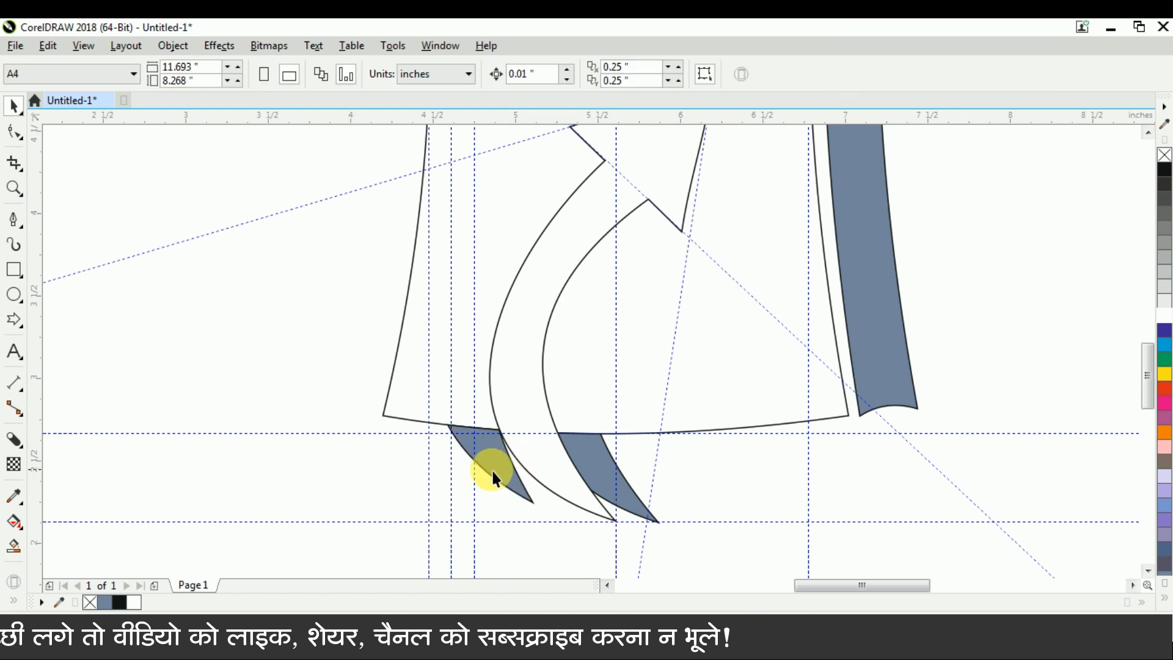
Convert the right tail piece's top edge to a curve and bow it upward so that it overlaps the bag.
click(492, 468)
scroll(489, 405, up, 3)
click(843, 541)
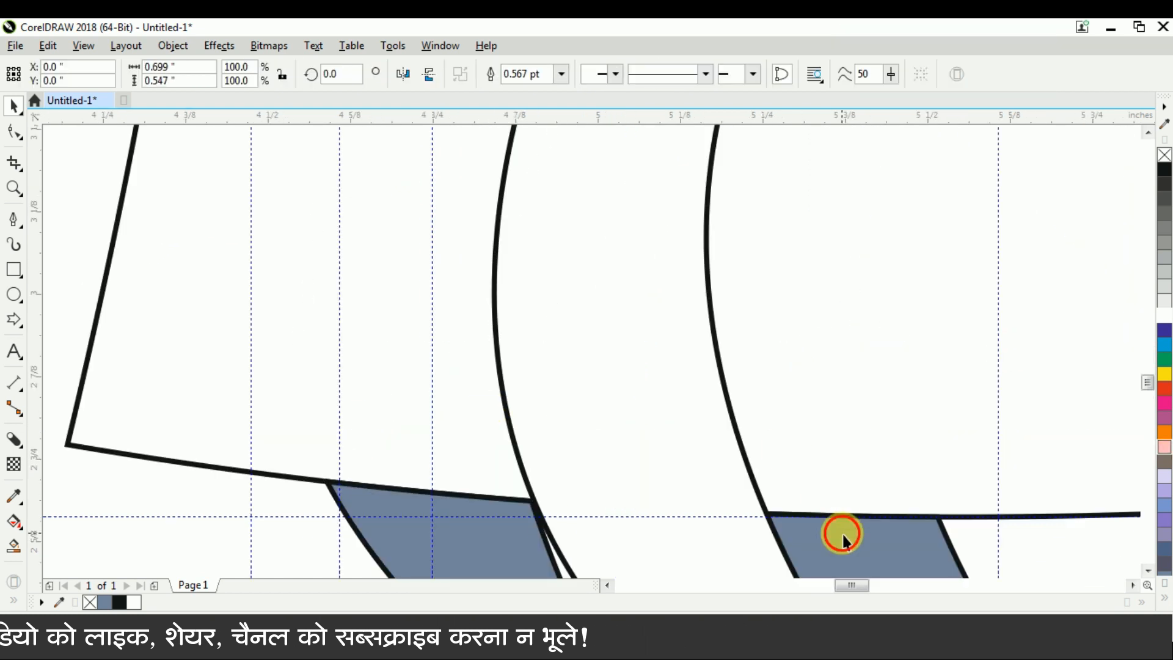
click(13, 139)
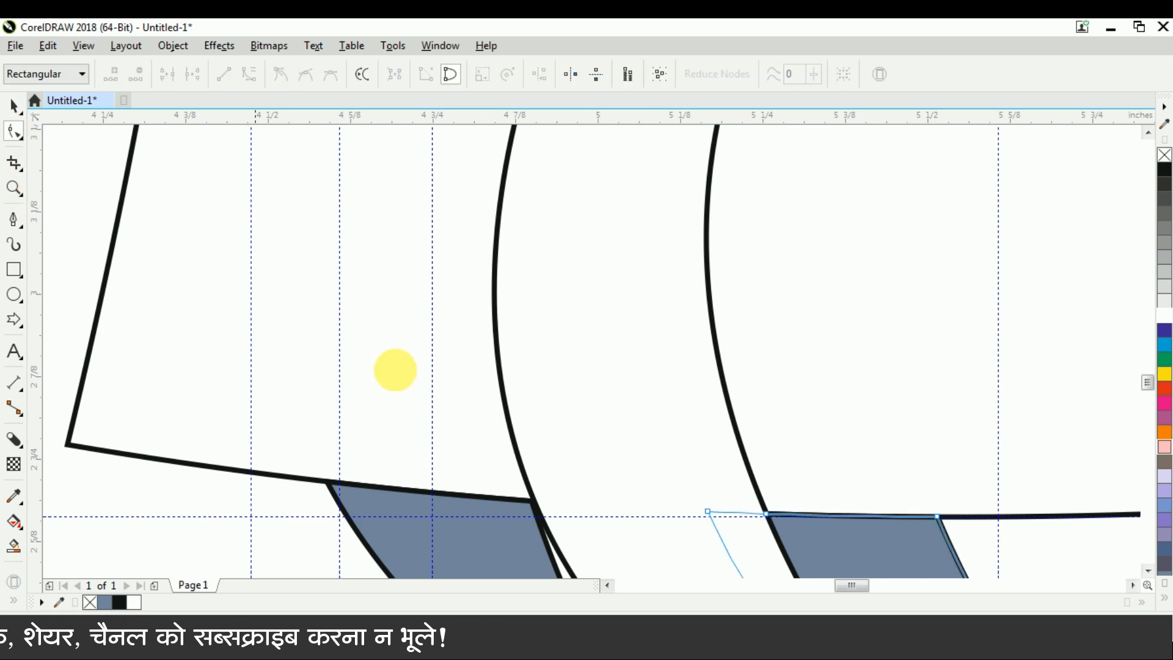
scroll(744, 489, down, 2)
drag(703, 478, 909, 508)
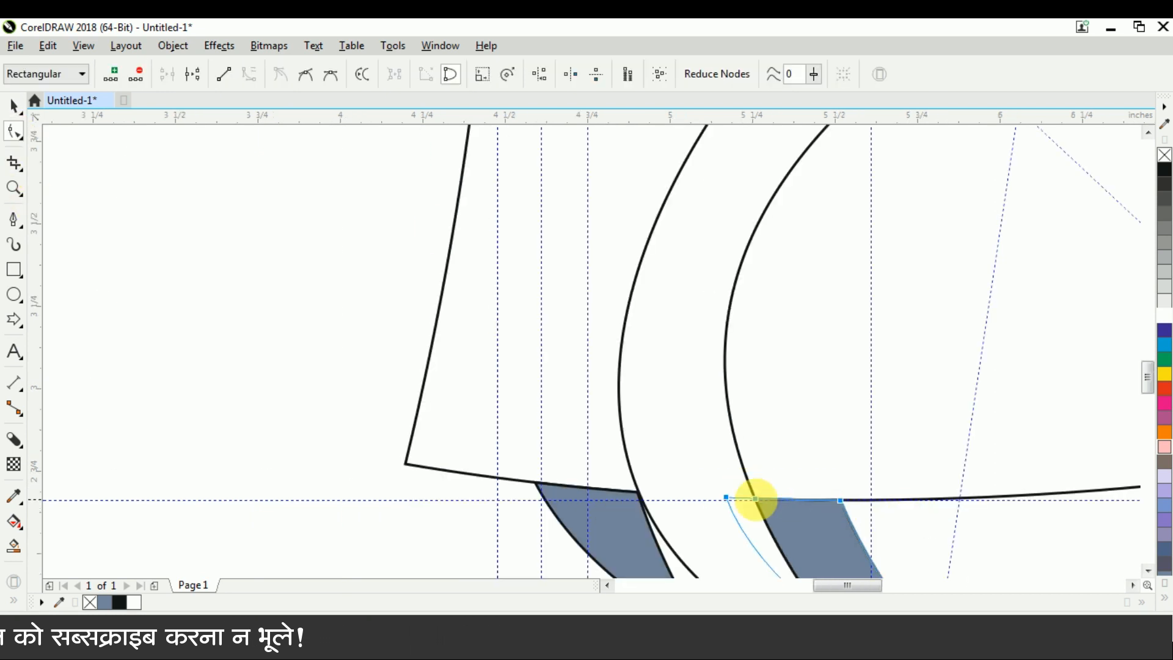
scroll(753, 497, up, 1)
drag(764, 501, 734, 436)
drag(875, 493, 936, 435)
key(ctrl+space)
Bow the left tail piece's top edge upward into a rounded curve that overlaps the bag.
click(541, 455)
click(15, 131)
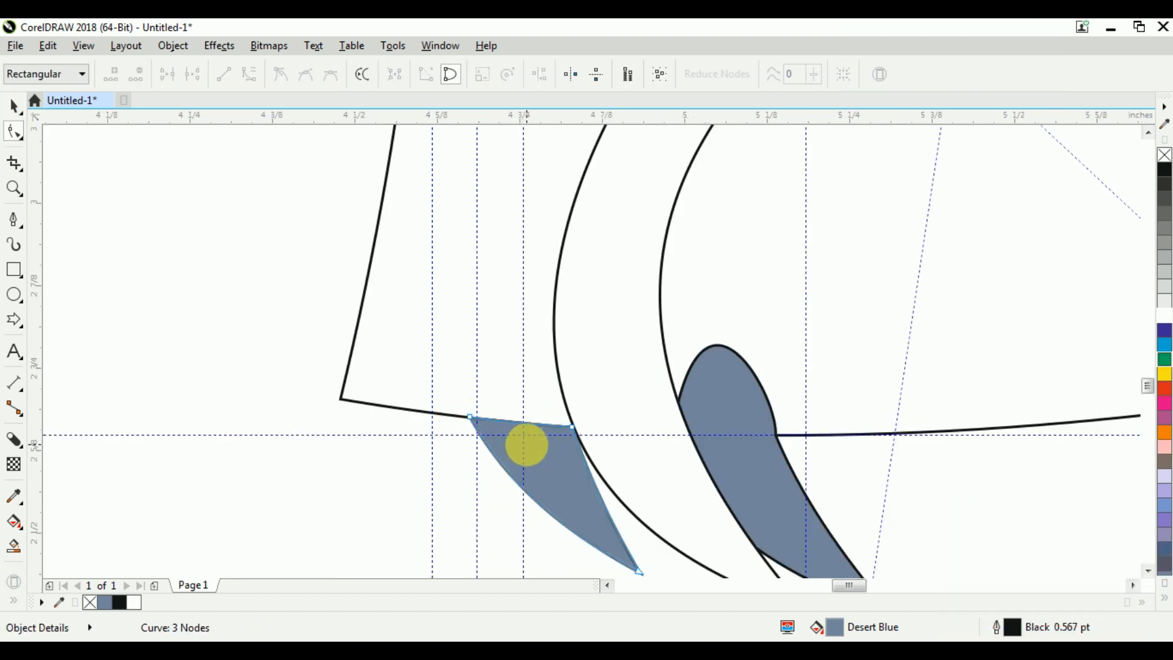
scroll(526, 445, up, 2)
drag(331, 342, 640, 419)
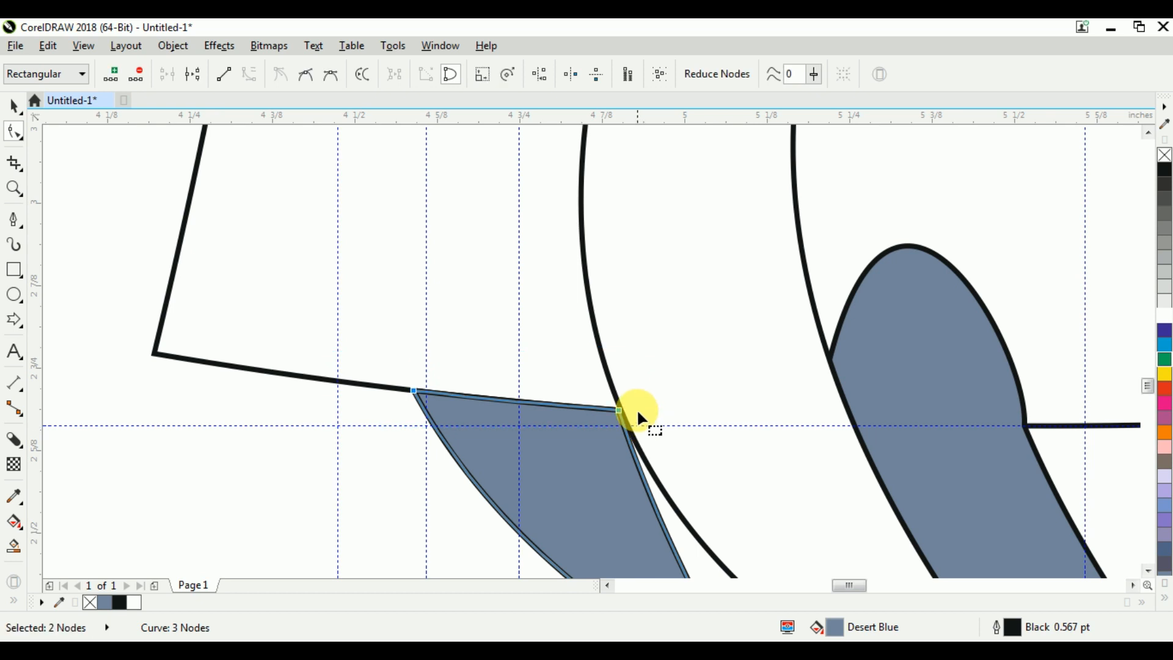
right_click(621, 409)
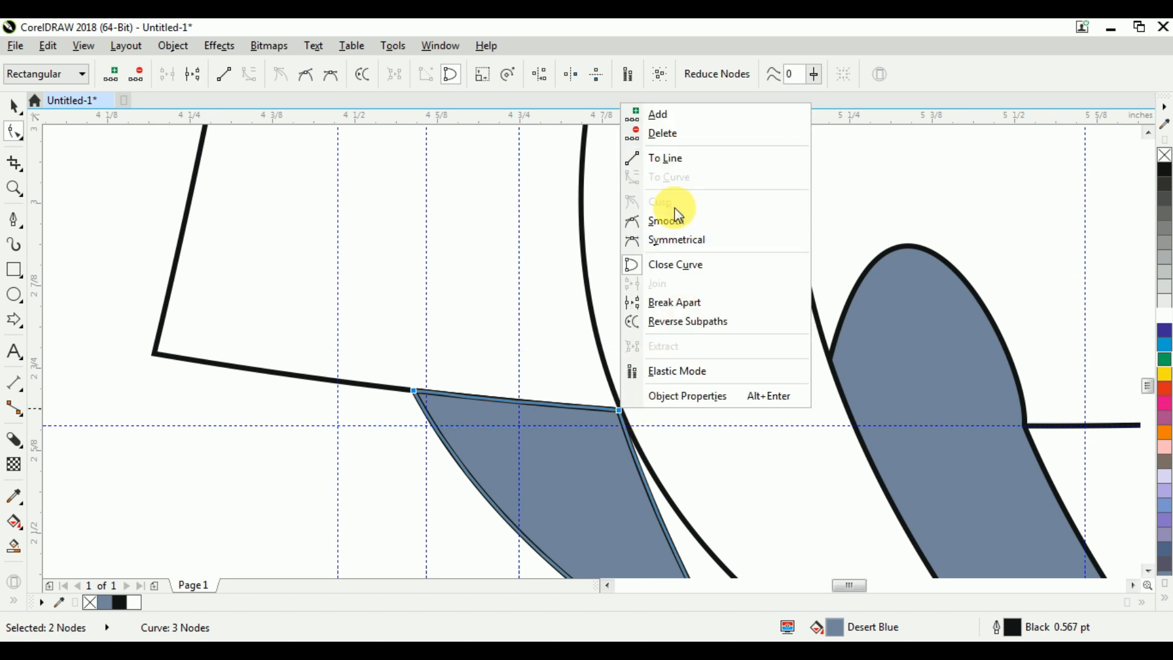
click(507, 401)
drag(514, 403, 506, 320)
scroll(490, 389, down, 2)
key(ctrl+space)
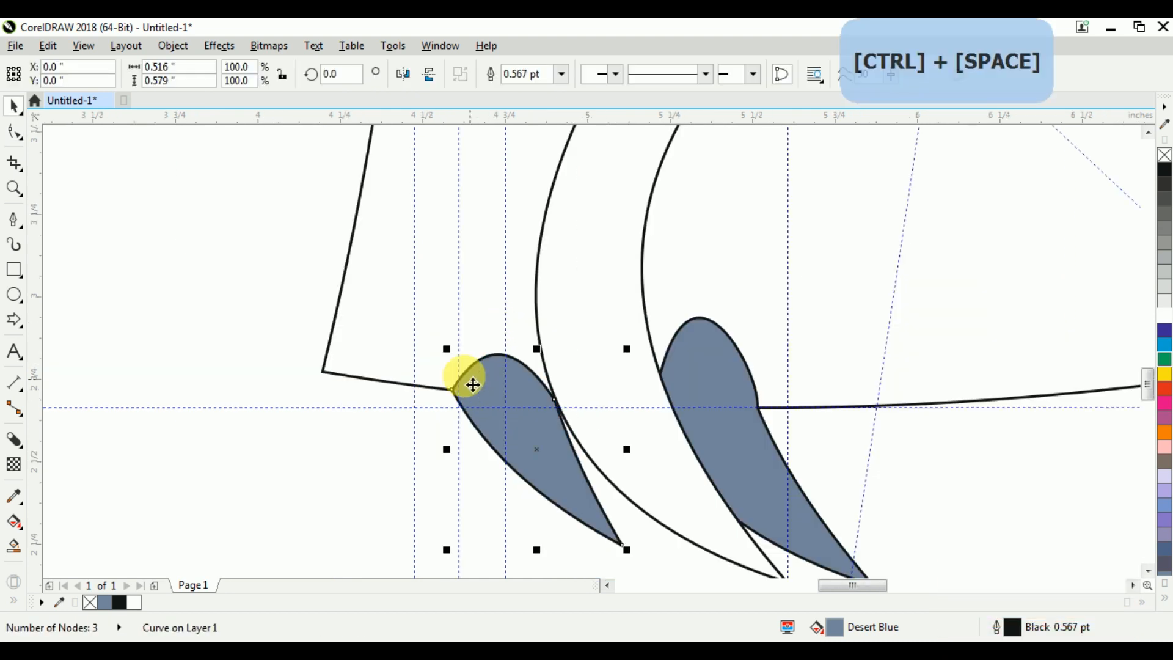
Weld the left and right tail pieces to the bag outline.
shift+click(702, 391)
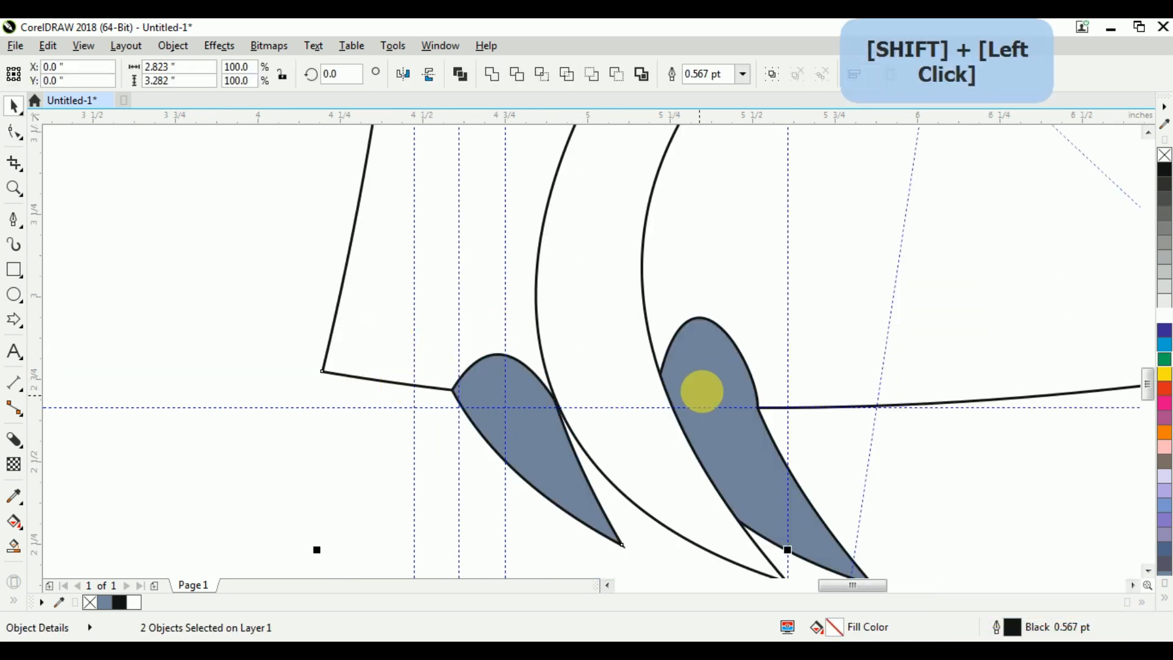
click(719, 359)
shift+click(403, 340)
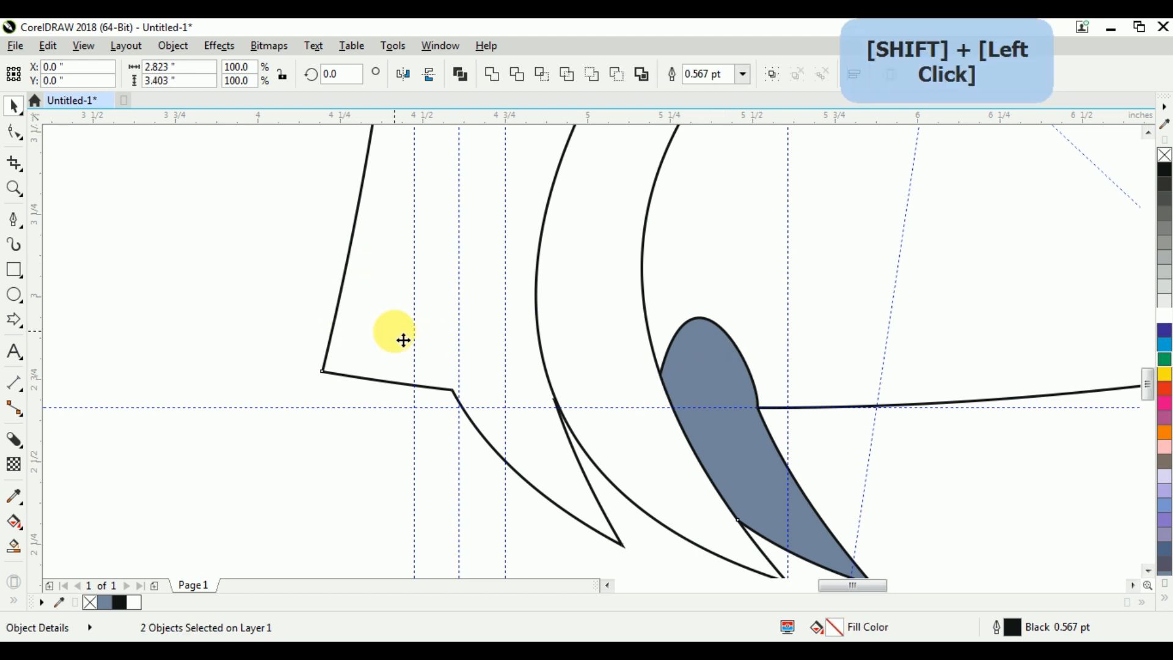
click(491, 74)
scroll(431, 424, down, 2)
click(331, 384)
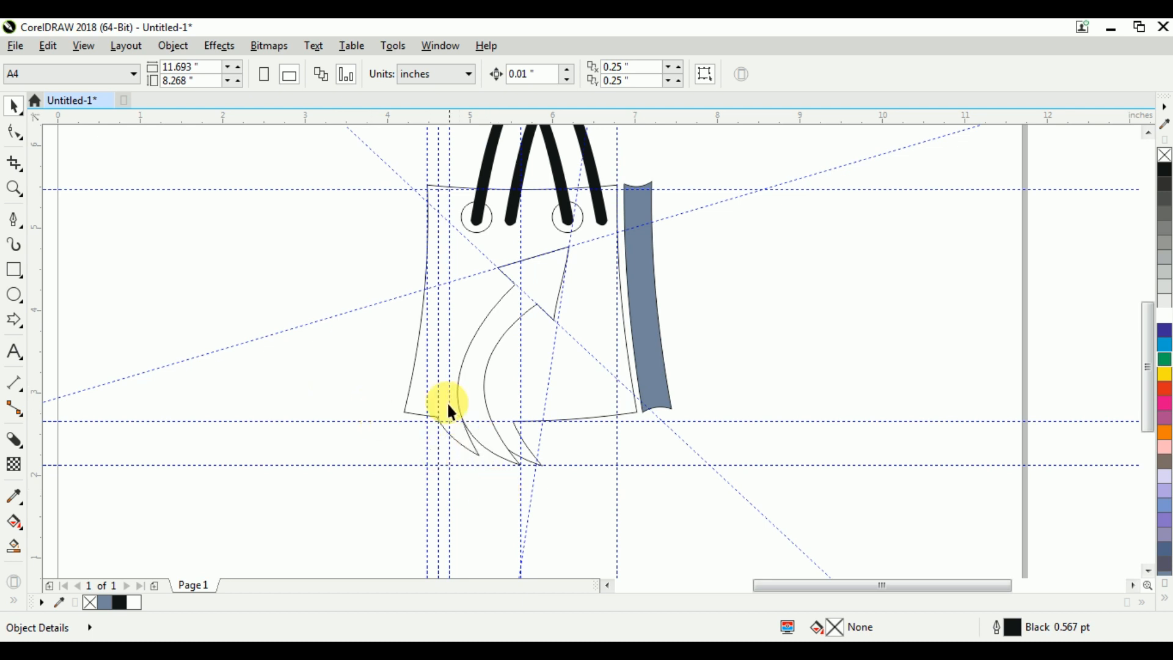
Combine the two hole circles and cut them out of the bag outline with Back Minus Front.
click(486, 230)
scroll(486, 262, up, 2)
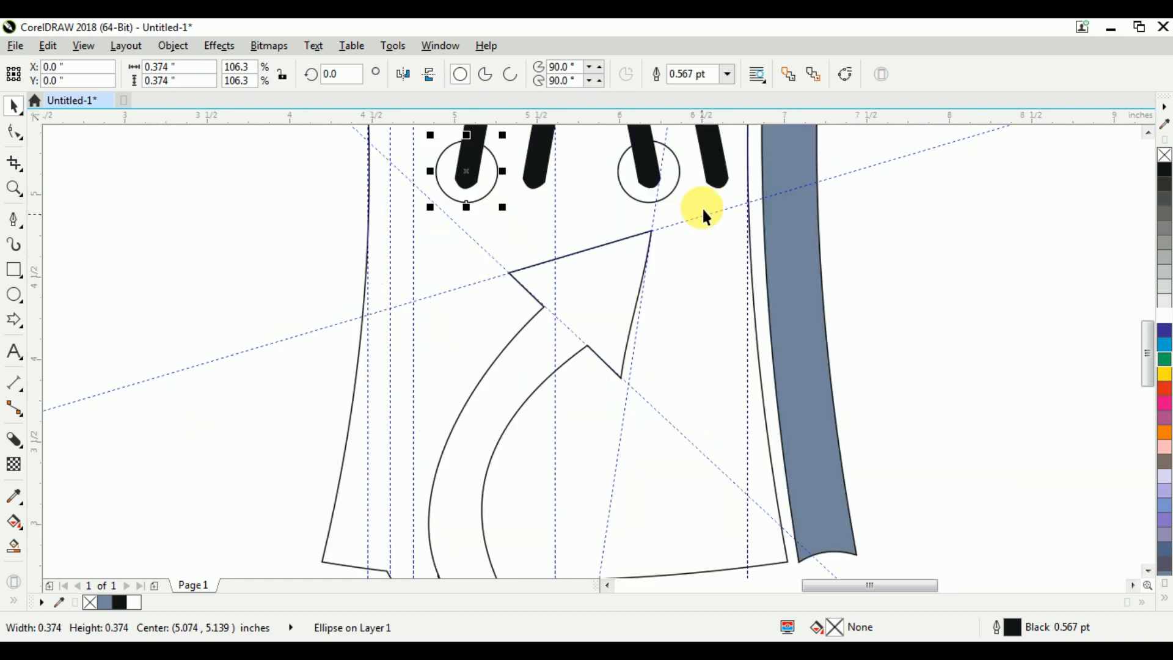
shift+click(669, 192)
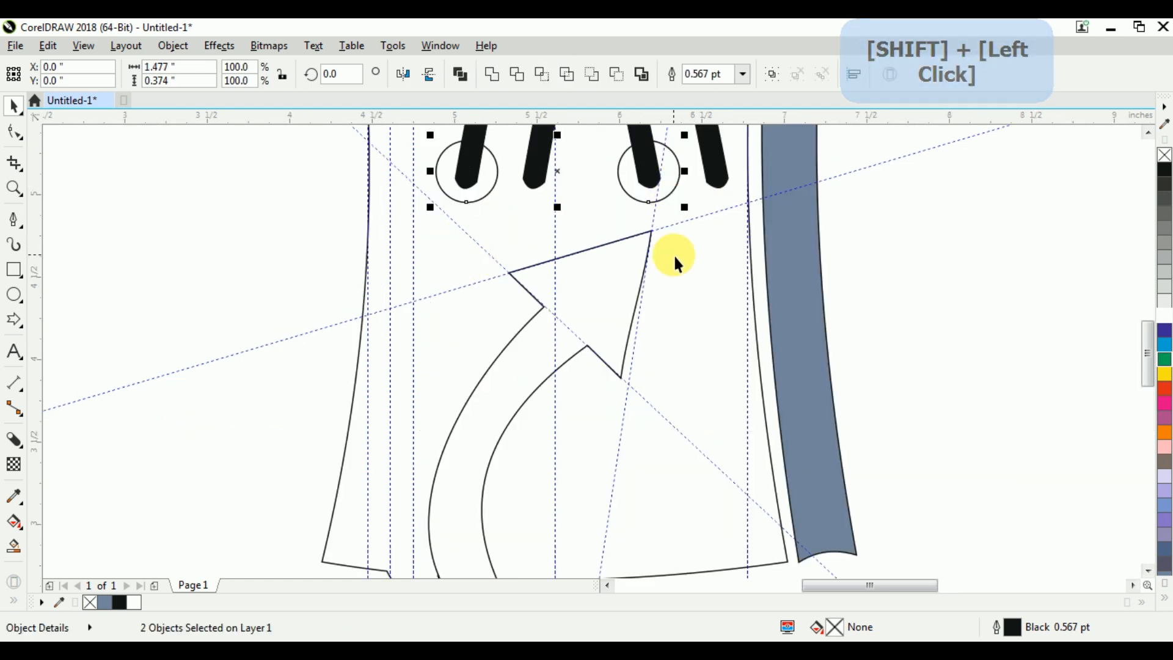
key(ctrl+l)
shift+click(369, 219)
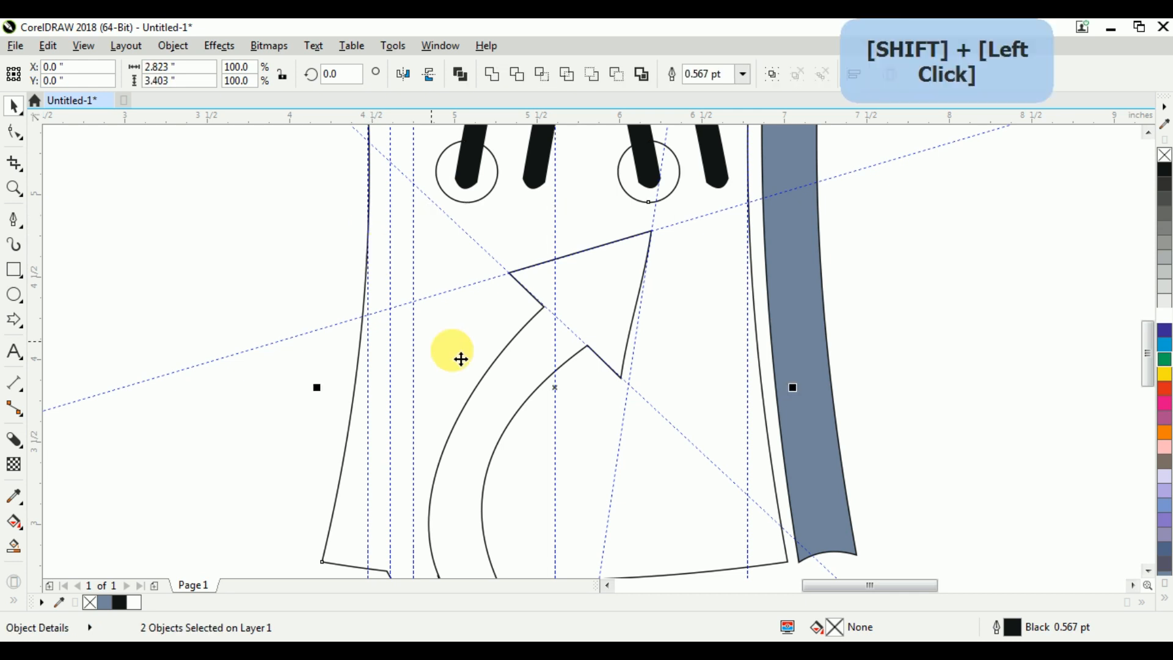
click(617, 76)
scroll(509, 321, down, 1)
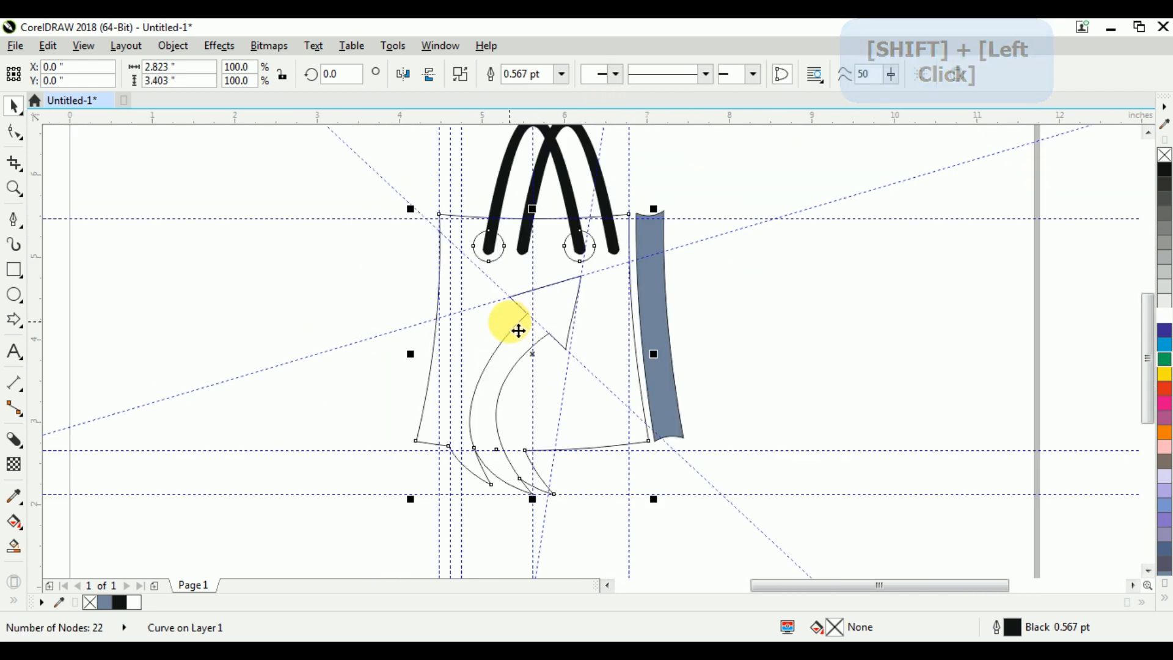
click(773, 347)
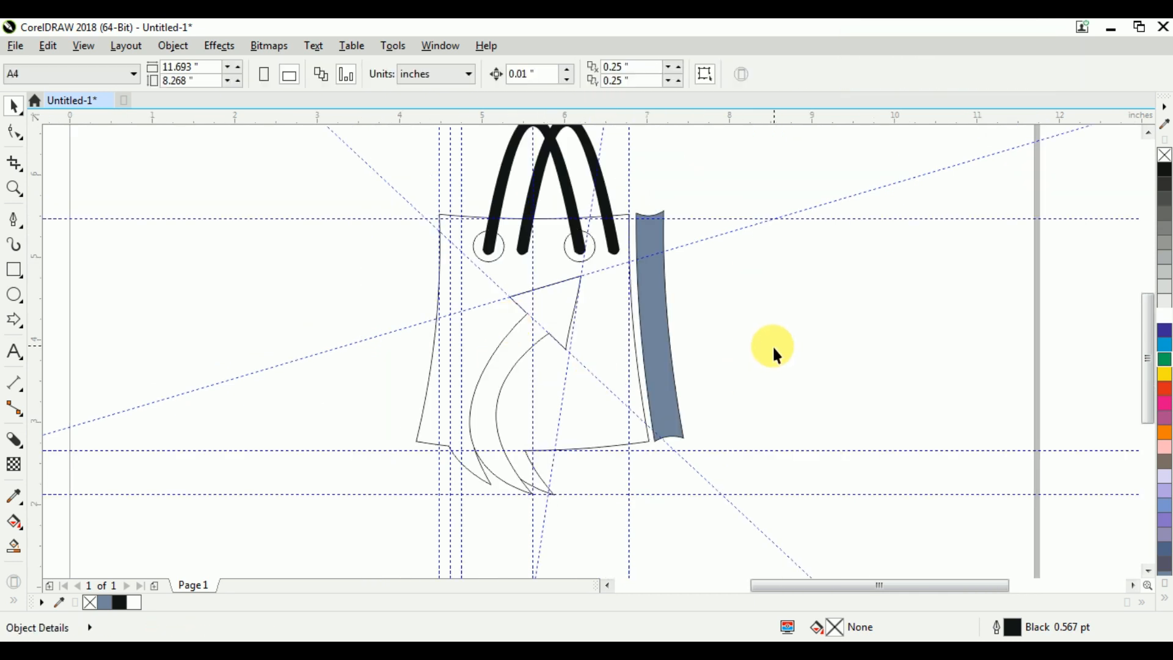
click(632, 393)
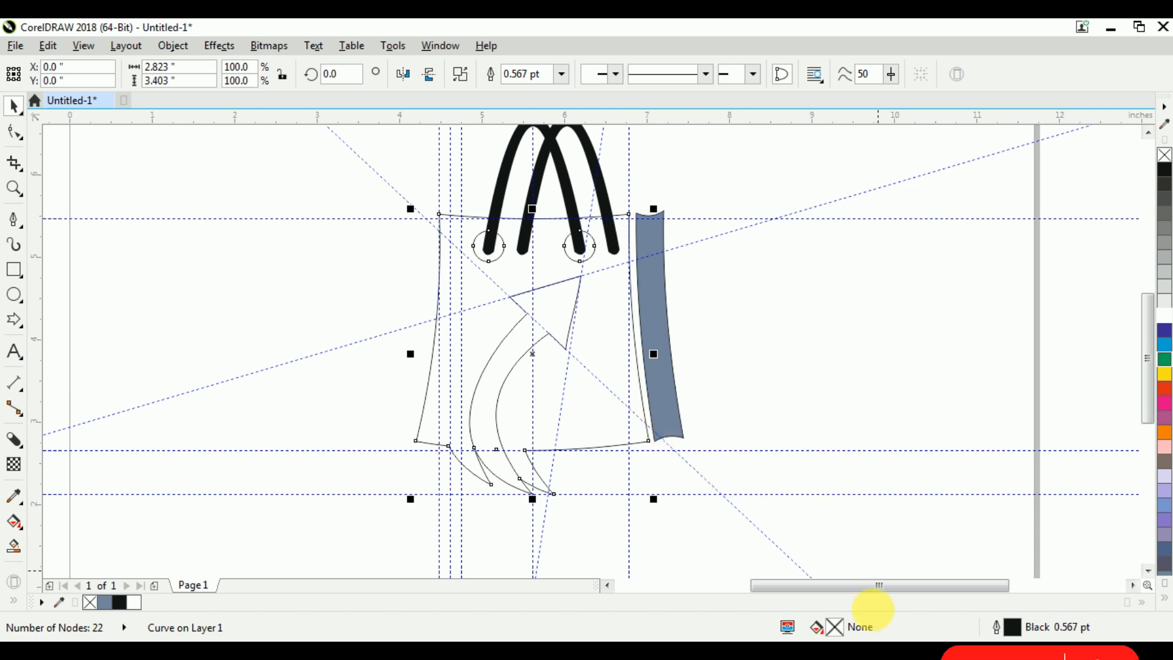
double_click(864, 627)
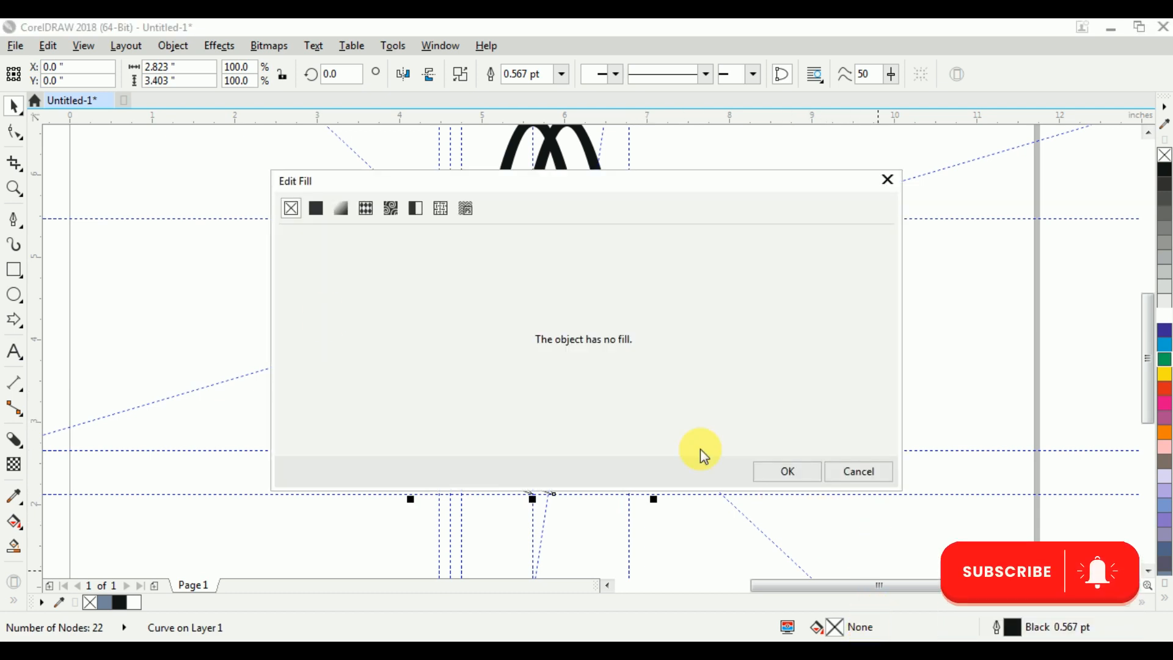
click(341, 211)
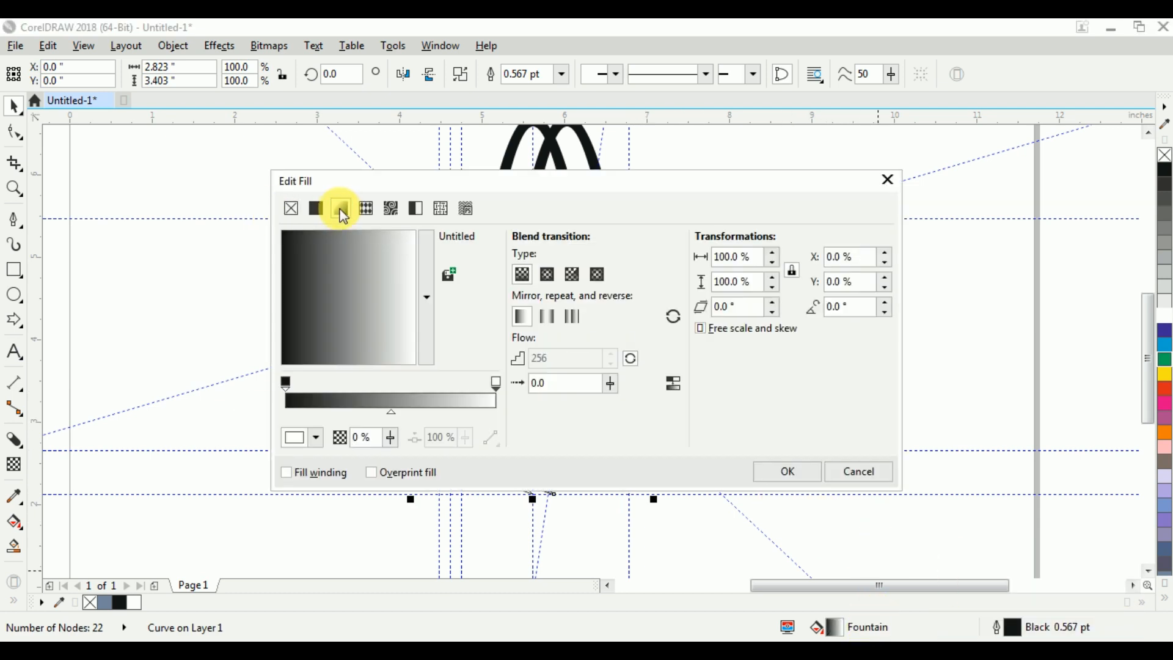
click(285, 382)
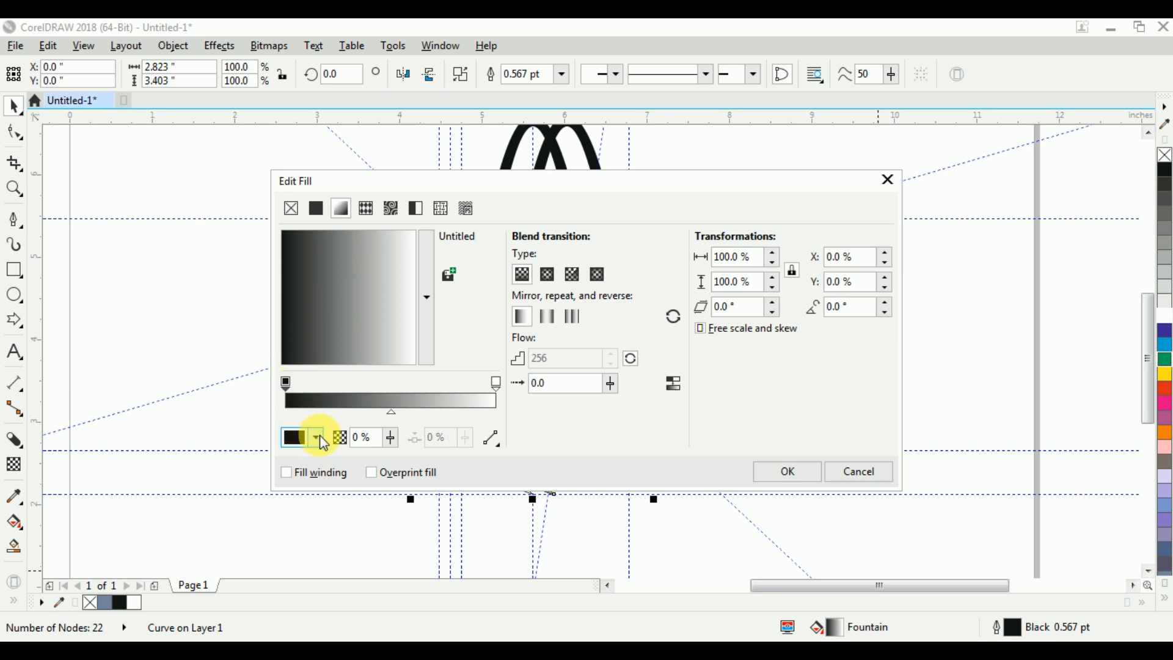
click(857, 472)
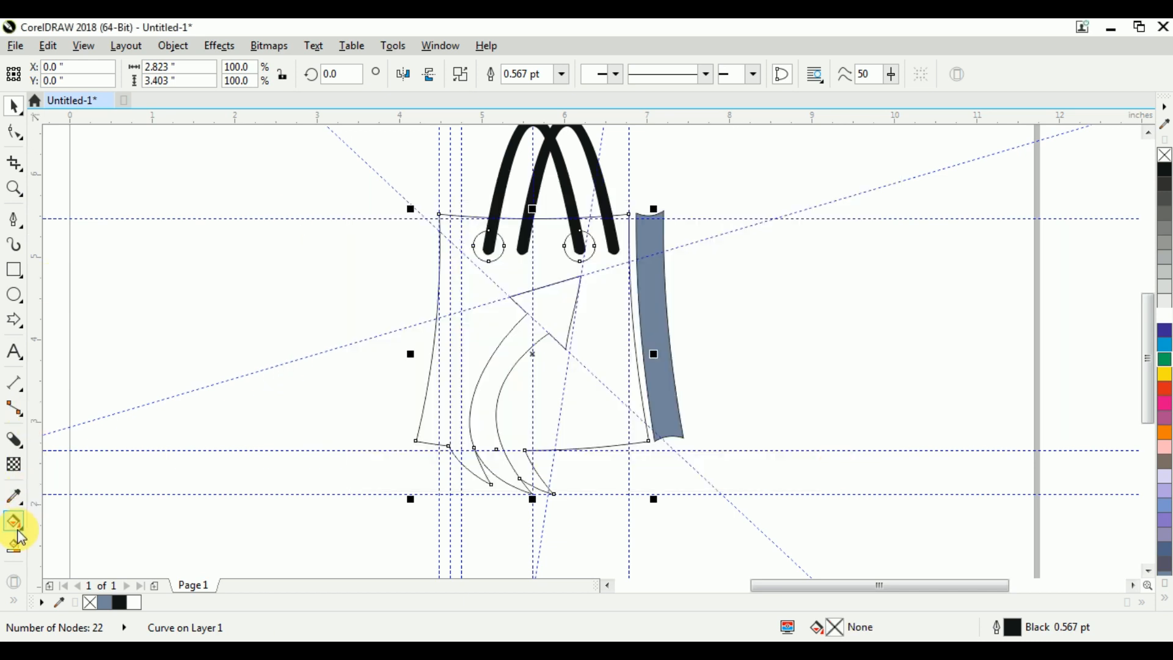
Try a Smart Fill on the bag's upper area between the handles and undo it.
click(19, 551)
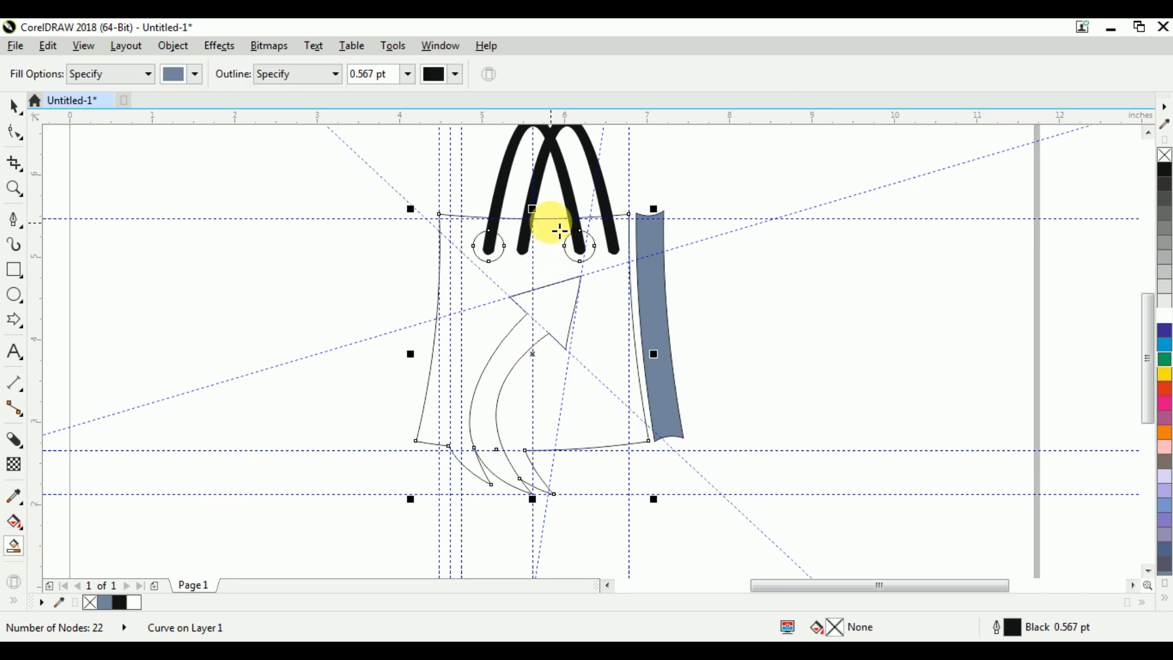
click(559, 231)
key(ctrl+z)
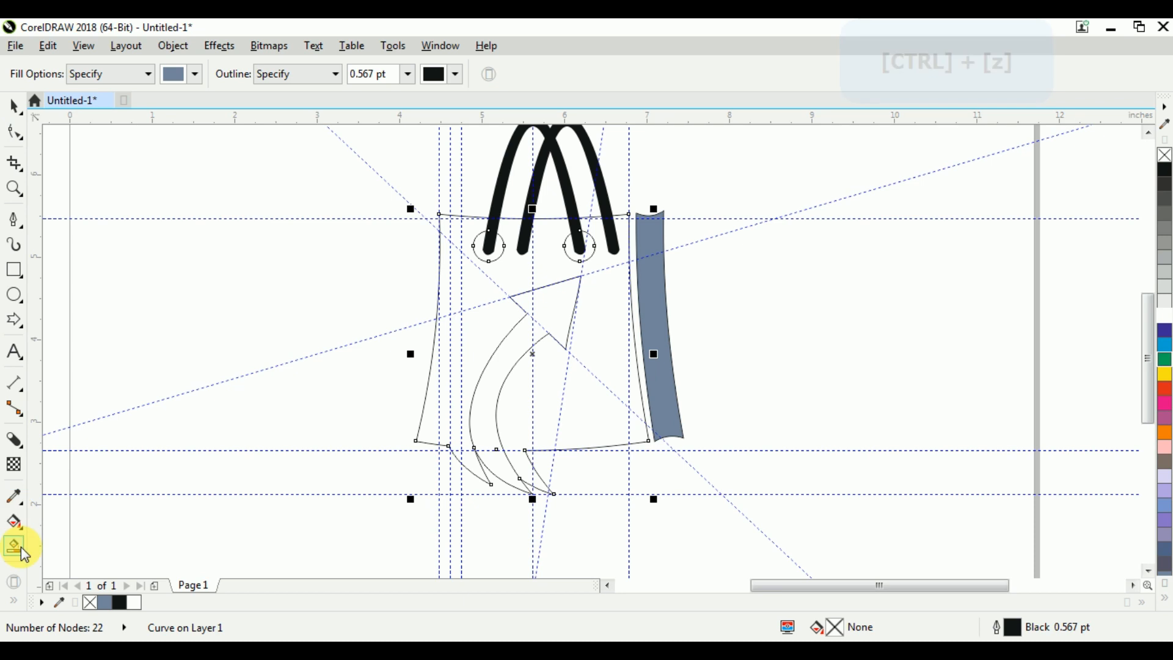
click(12, 107)
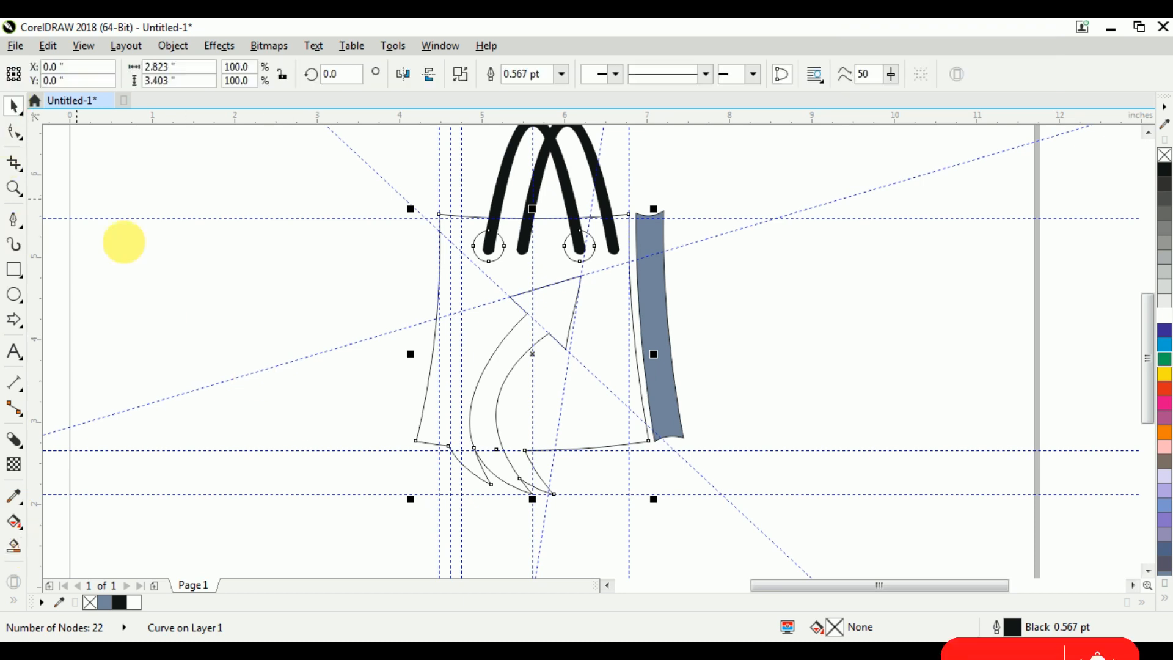
Select all the guidelines and delete them.
click(306, 336)
click(49, 47)
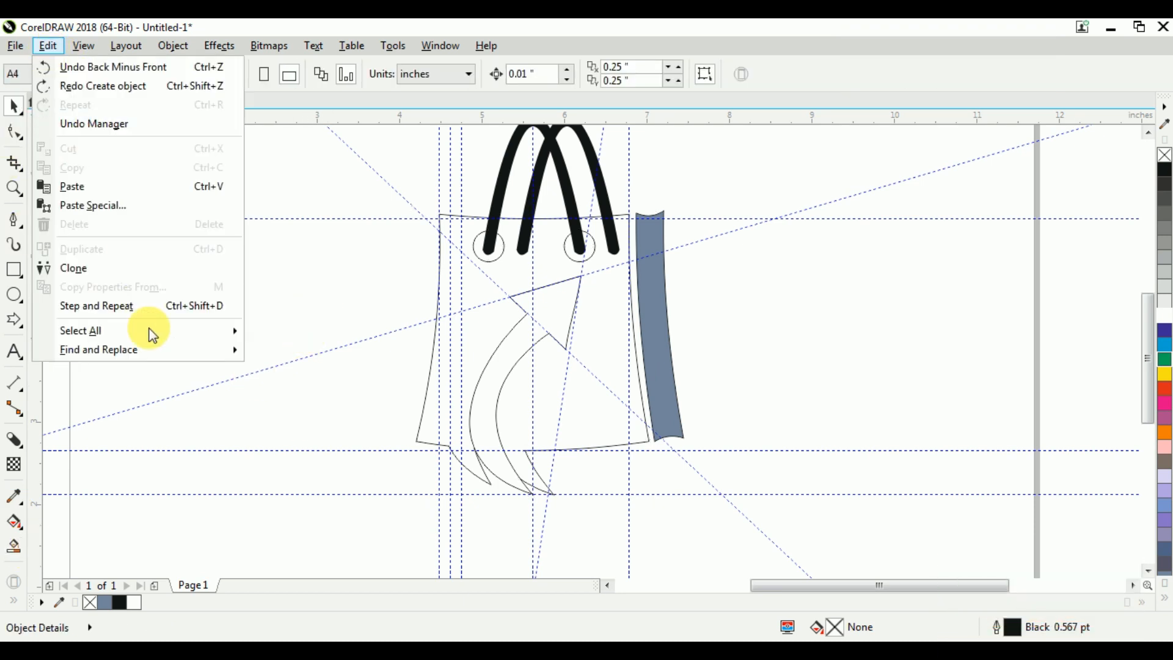
mouse_move(152, 335)
click(292, 368)
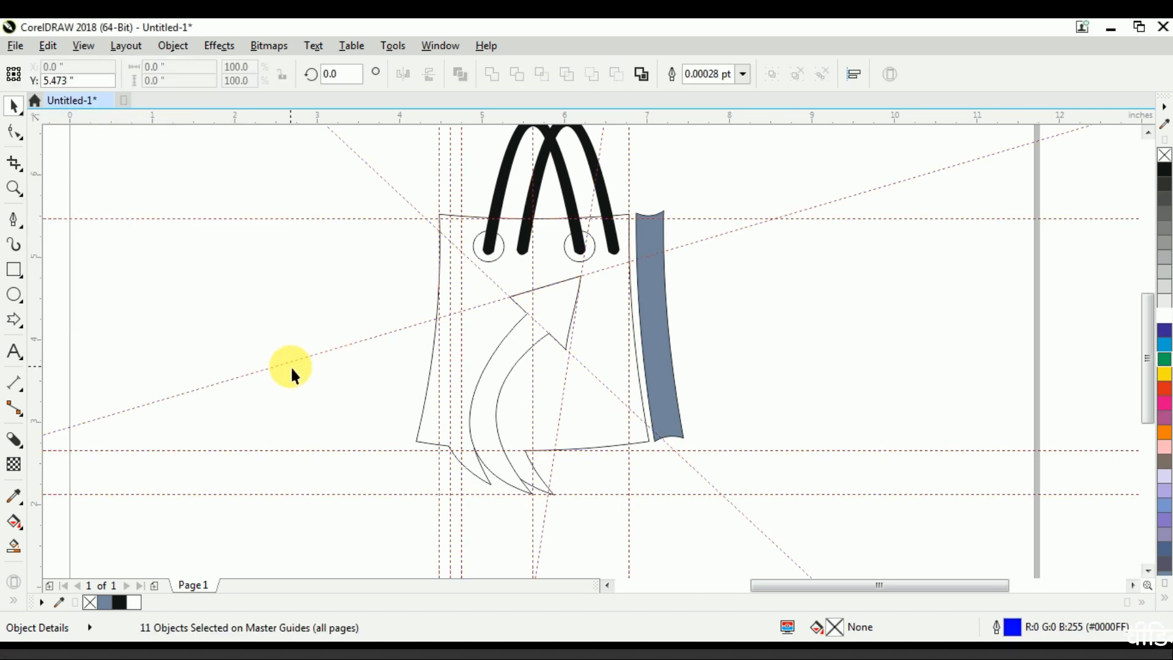
key(Delete)
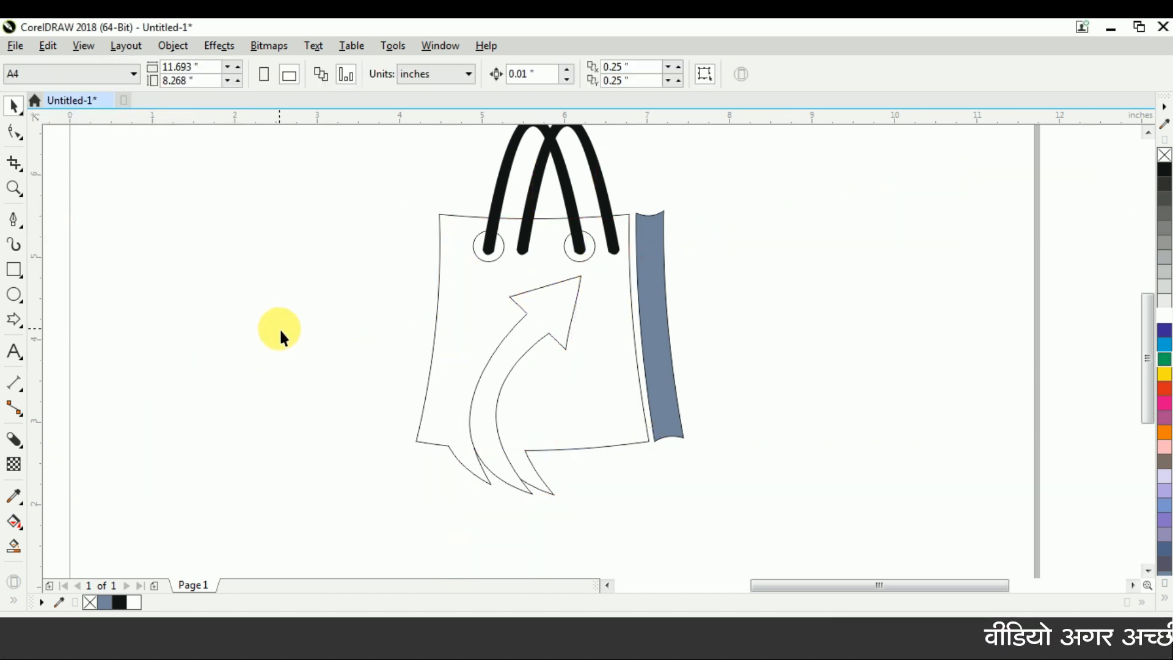
Fill the curved arrow with white and remove its outline.
click(528, 309)
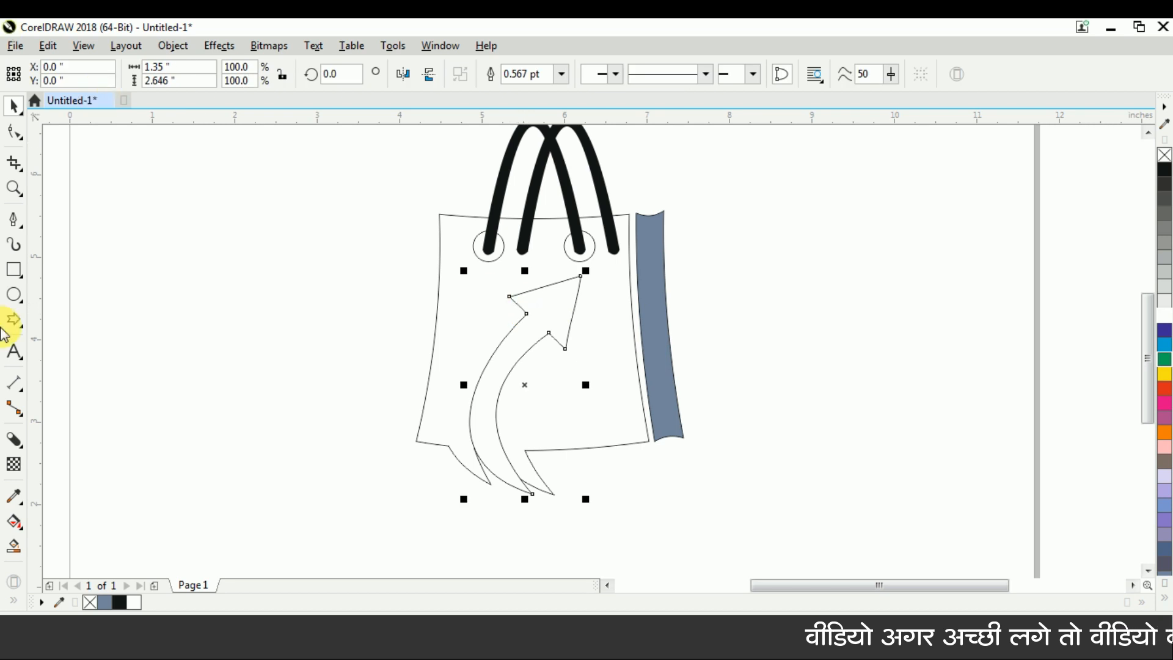
right_click(1164, 154)
click(889, 296)
Fill the bag shape with red.
click(623, 351)
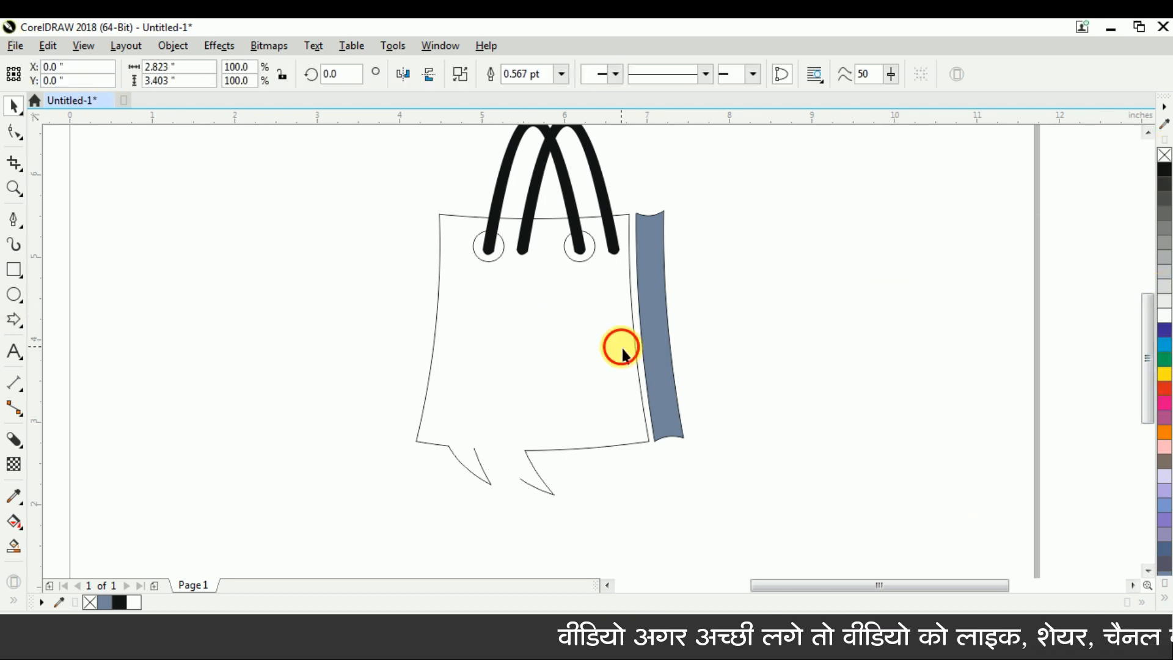
click(1163, 388)
click(885, 391)
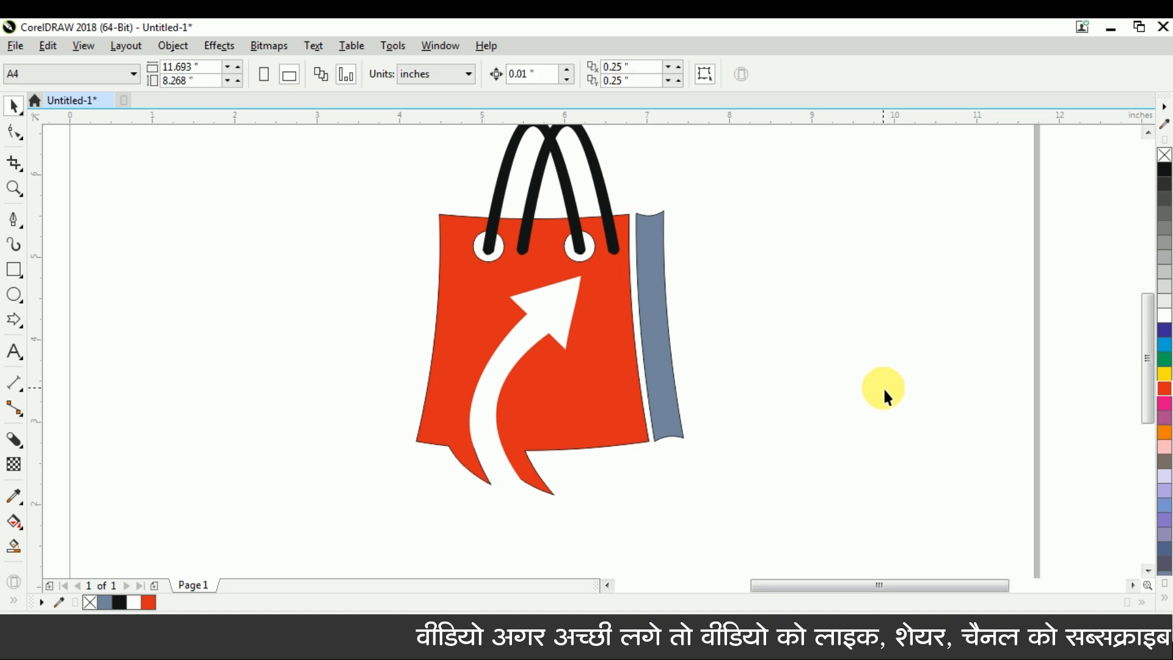
Send the rear handle behind the bag.
click(614, 246)
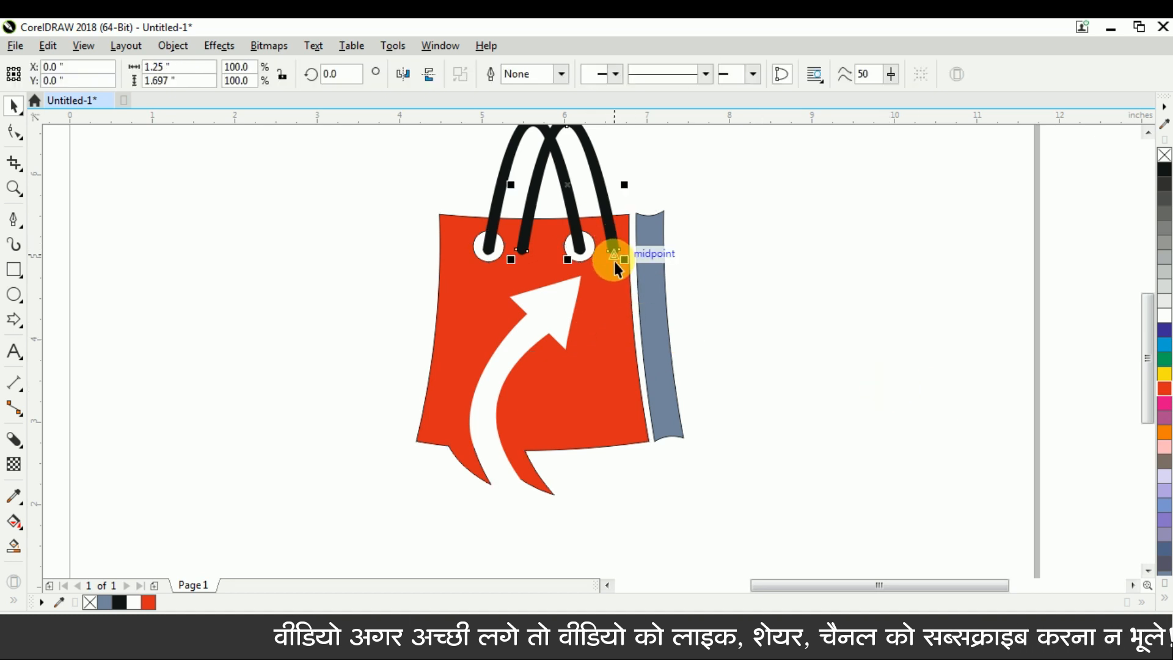
key(shift+Page_Down)
click(690, 261)
Recolour the blue side strip red.
click(667, 267)
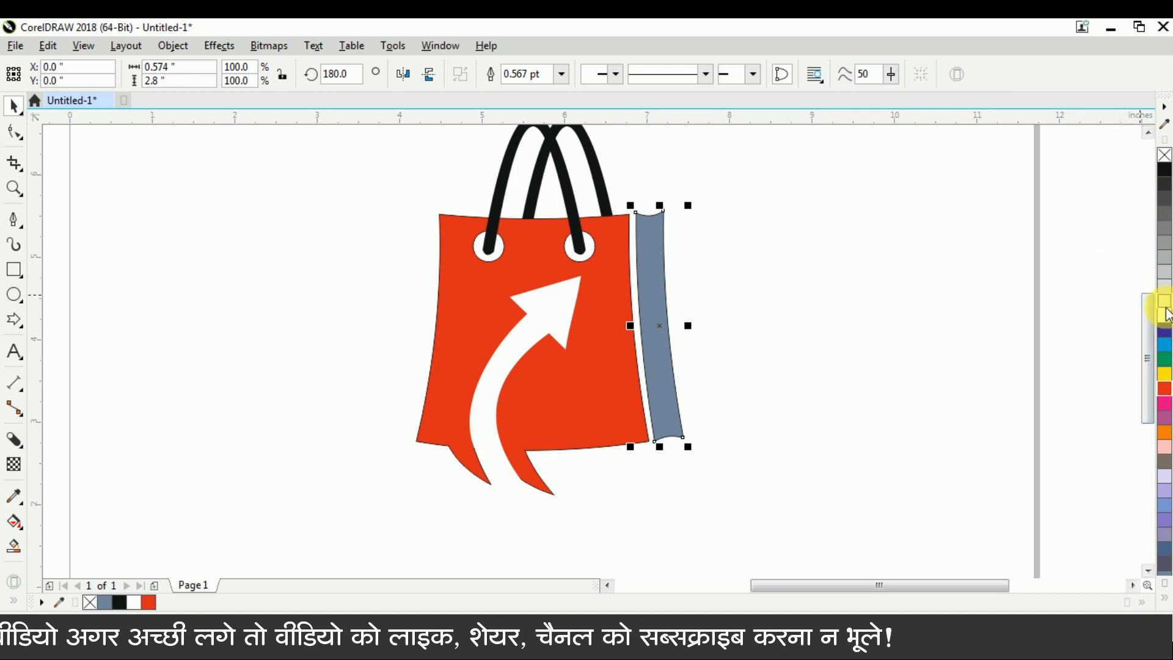
click(1164, 388)
click(814, 349)
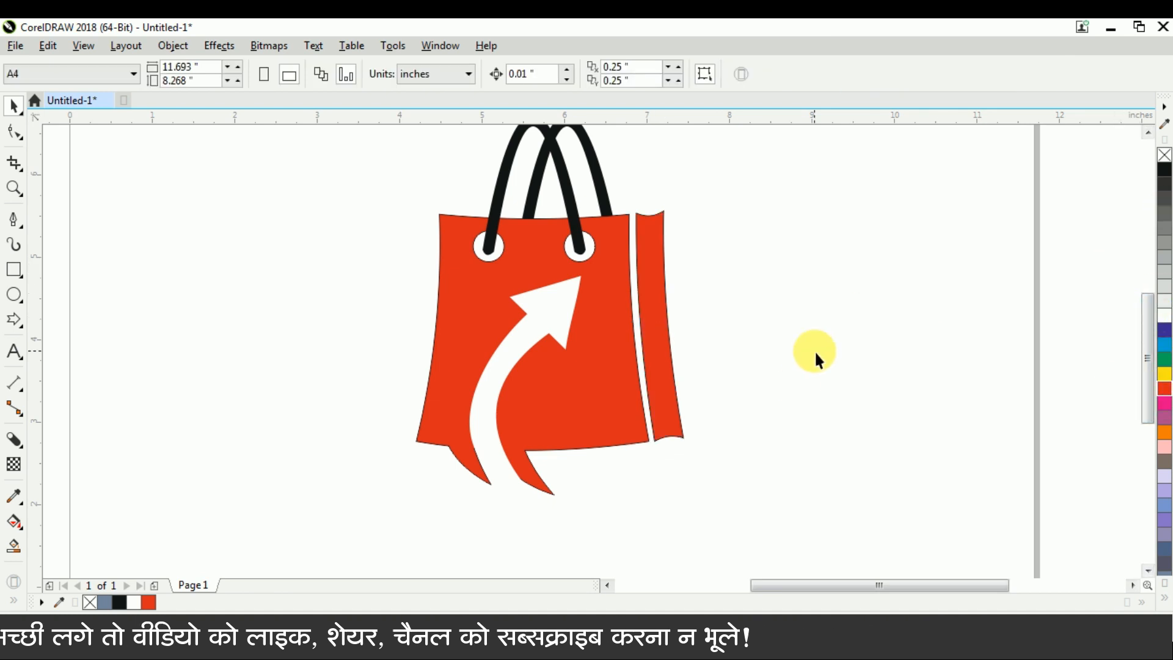
Select the whole bag artwork and remove the outlines from all its objects.
scroll(738, 521, down, 2)
drag(741, 523, 492, 302)
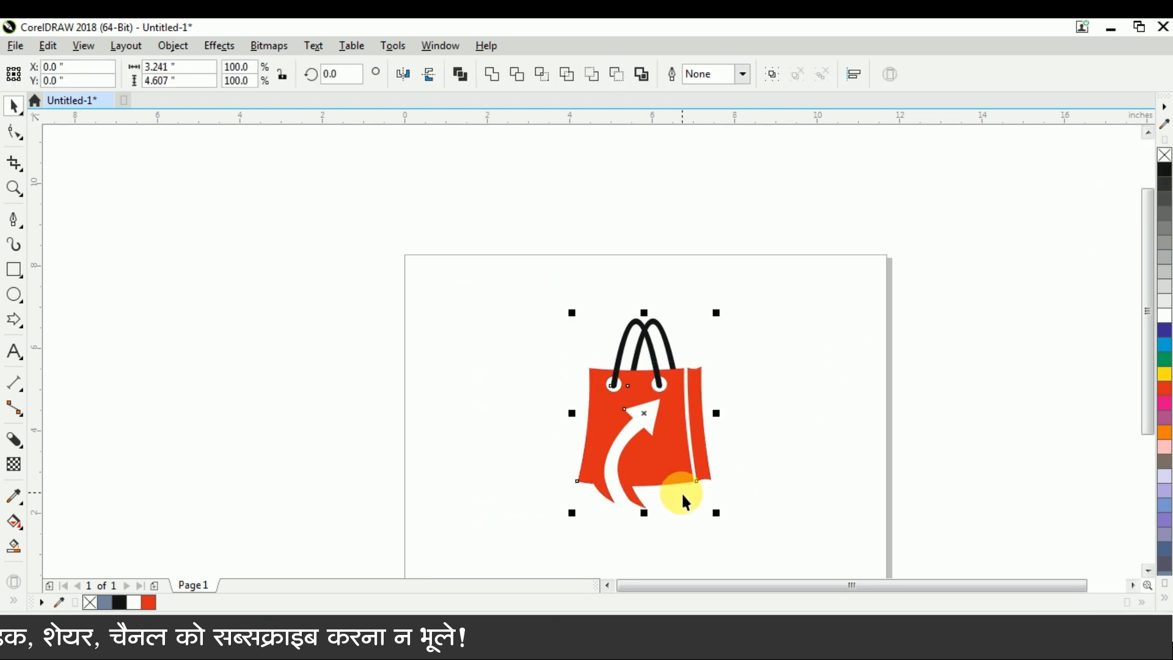
scroll(680, 492, up, 2)
click(835, 435)
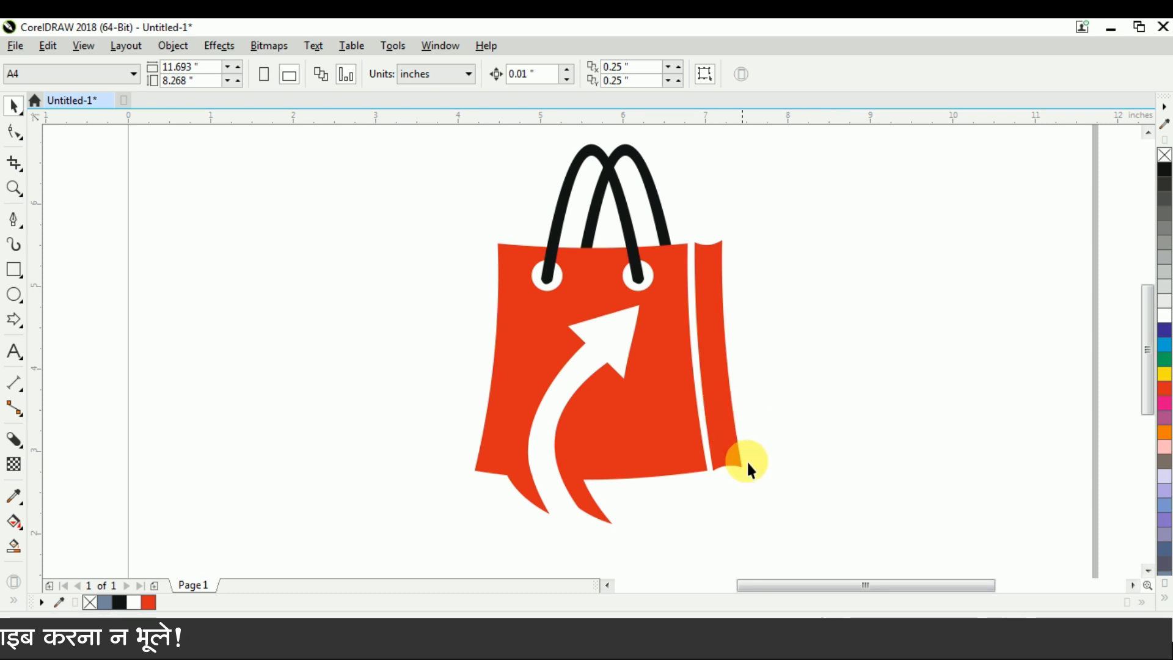
Apply a vertical linear fountain fill to the bag with the Interactive Fill tool, from red at the upper edge to white at the tails.
click(506, 324)
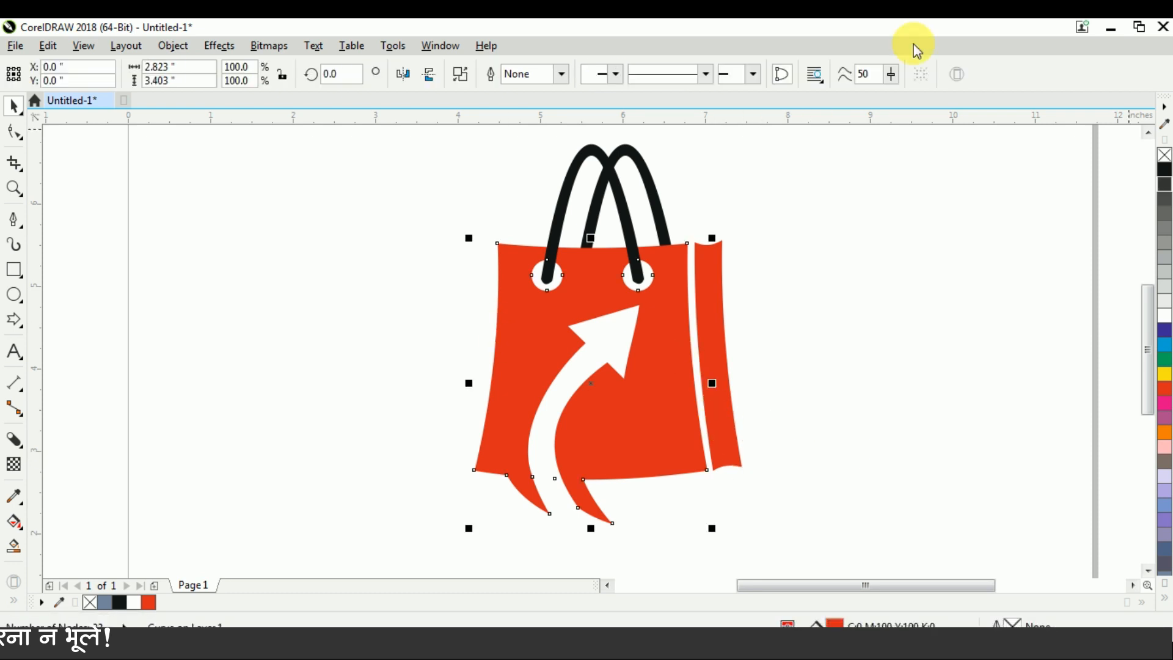
click(25, 540)
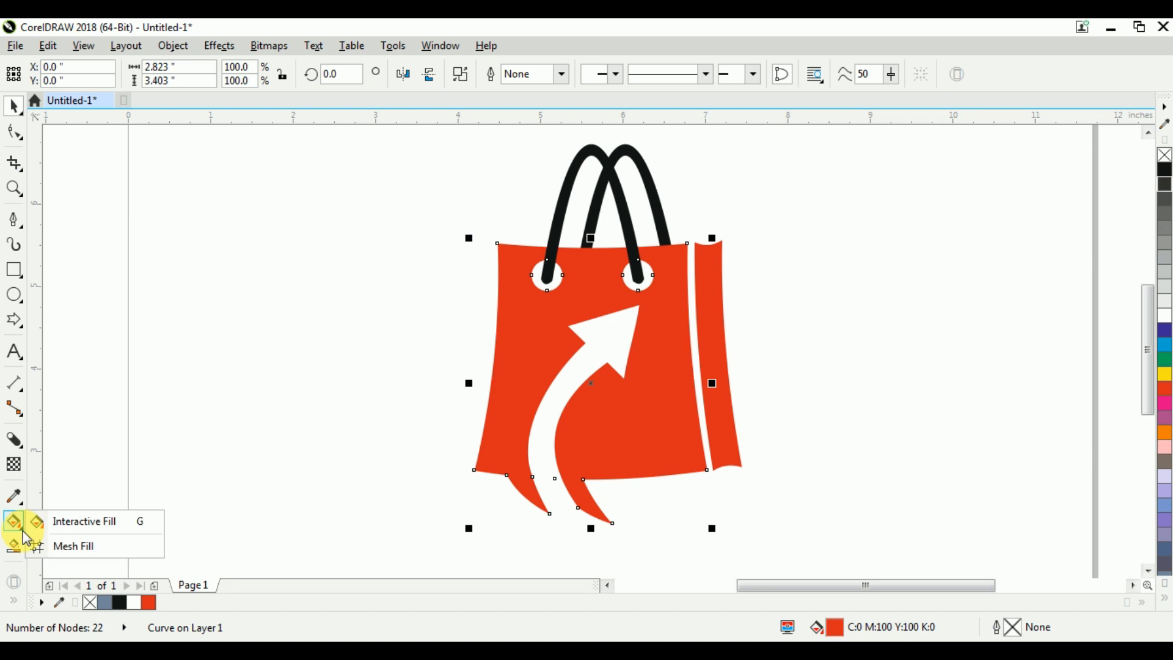
click(68, 521)
drag(596, 254, 594, 517)
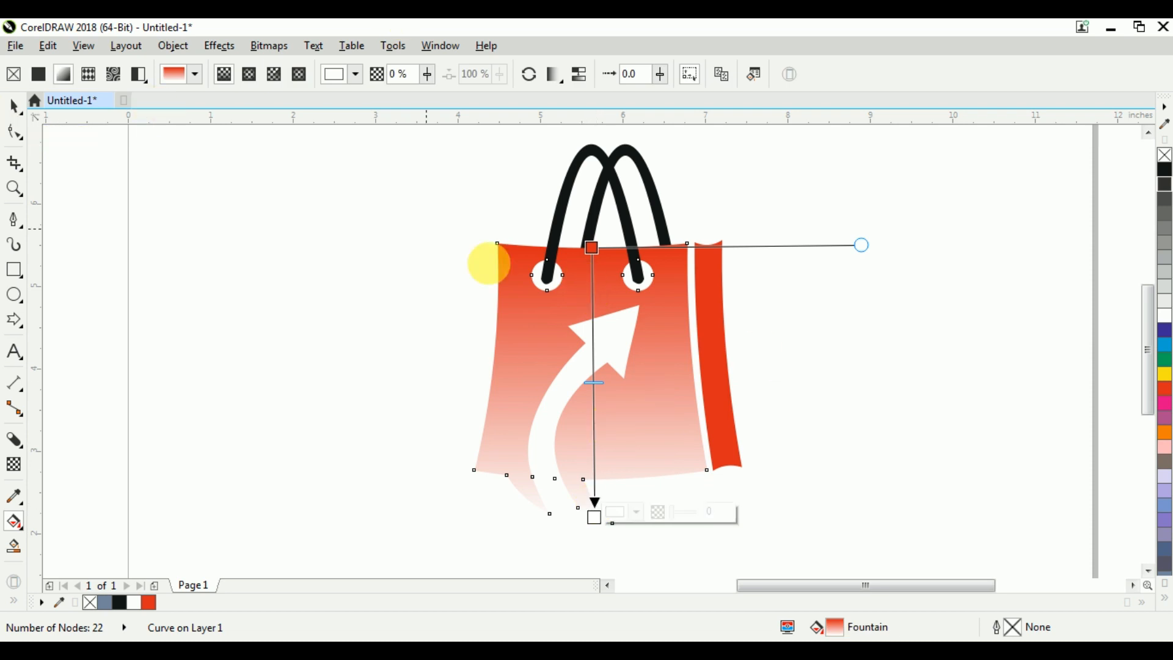
Set the gradient's end colour near the bag's tails to purple with C 50, M 100, Y 0, K 0.
click(637, 513)
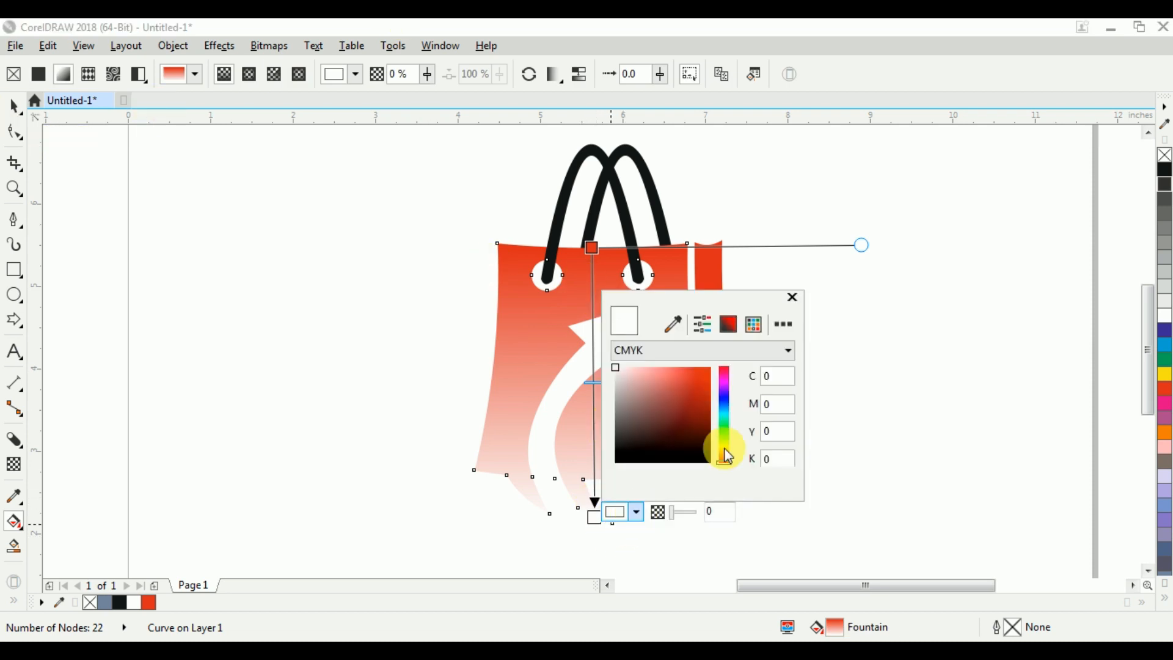
text(50)
key(Tab)
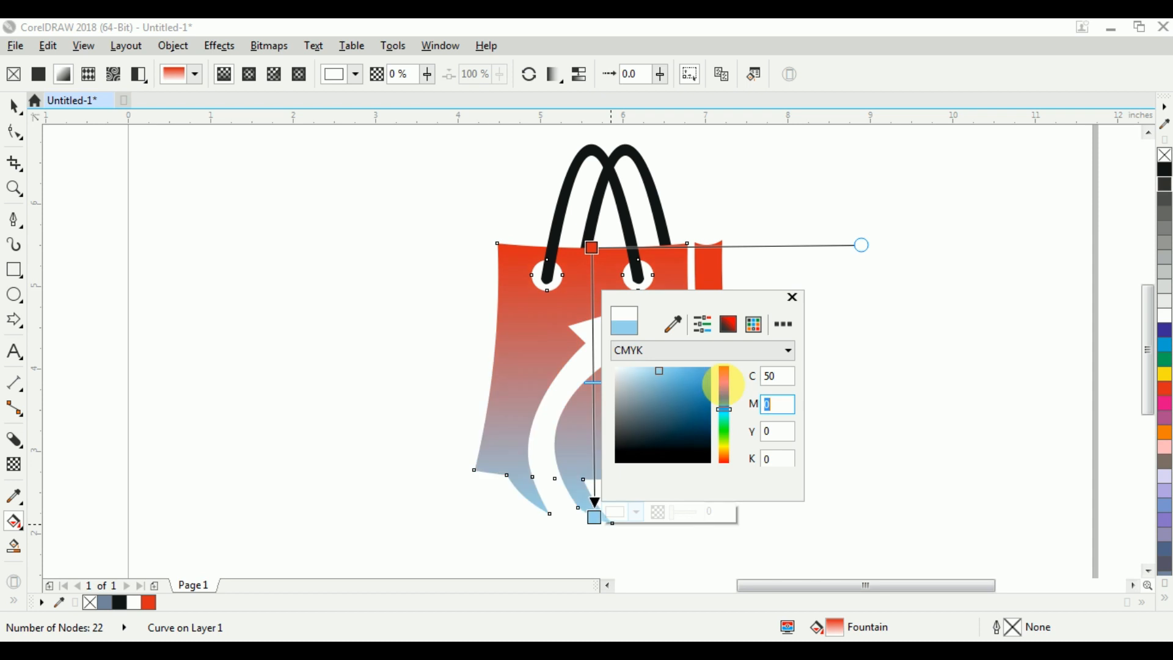
text(100)
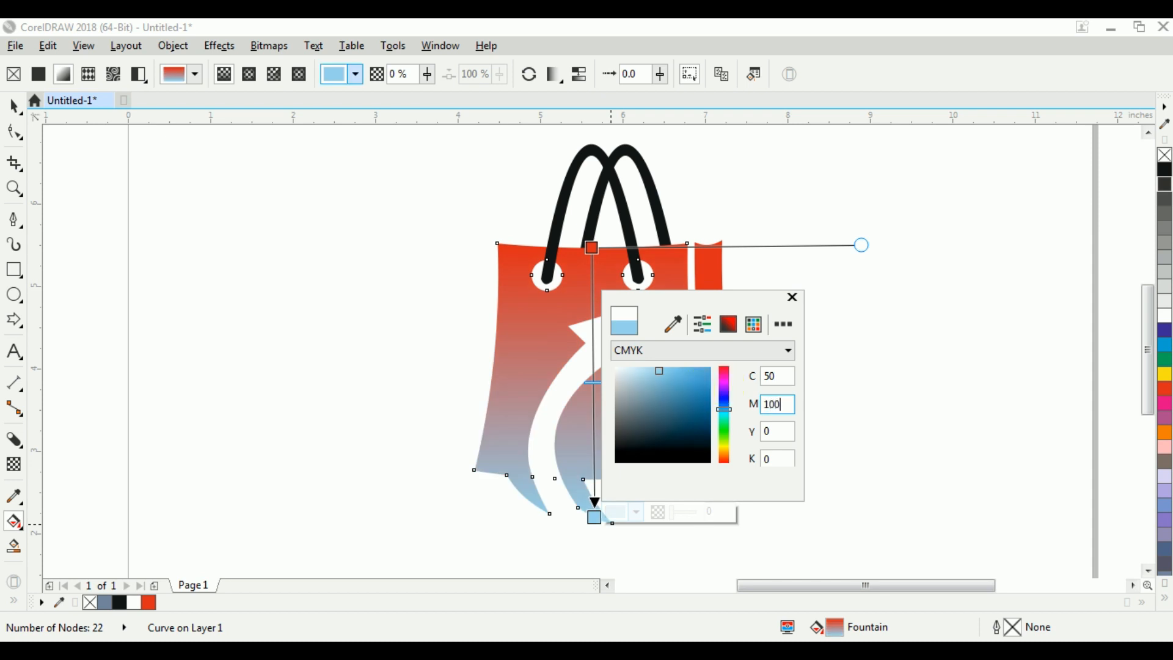
key(Tab)
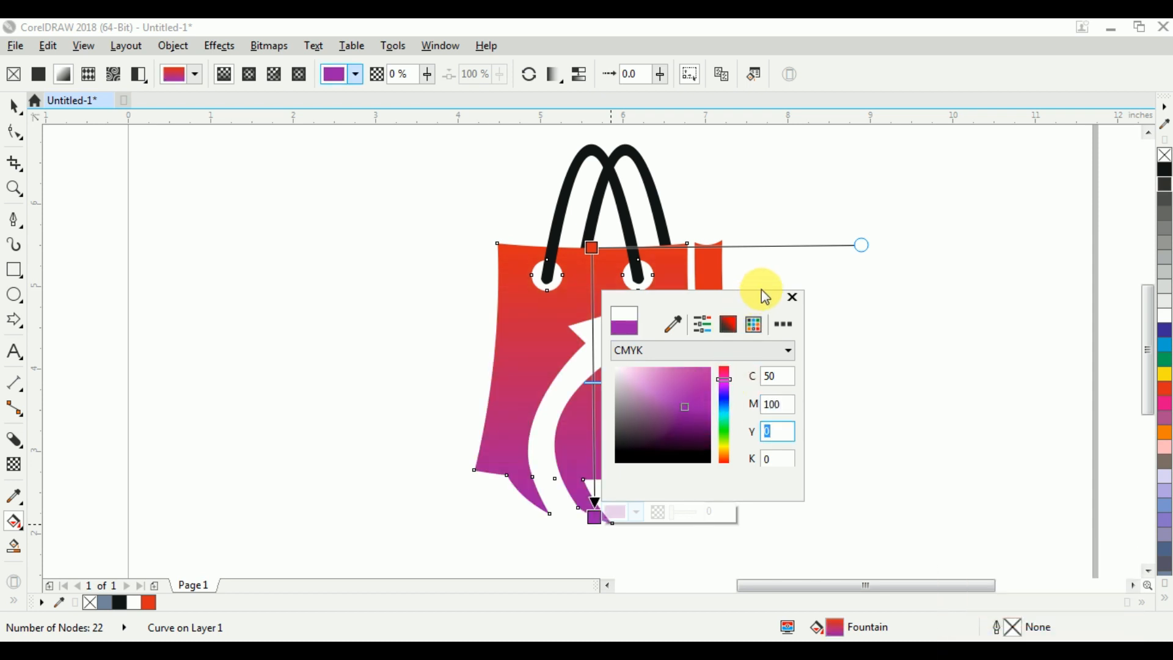
click(794, 297)
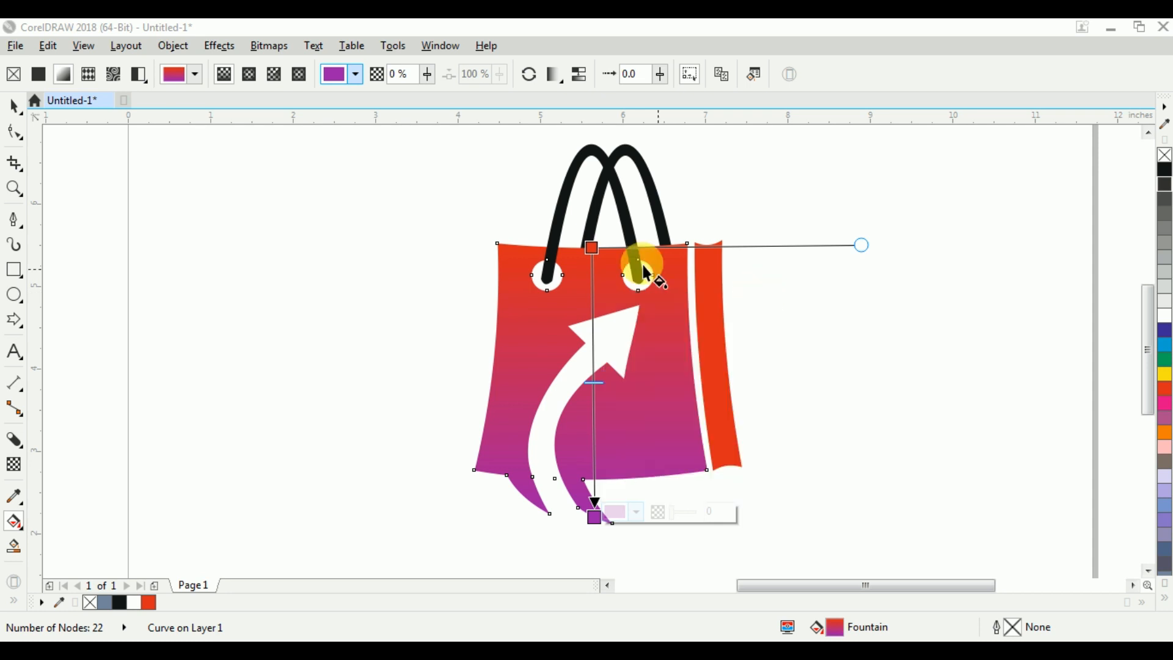
Set the gradient's start colour at the bag's upper edge by sampling the purple from the left tail.
click(592, 248)
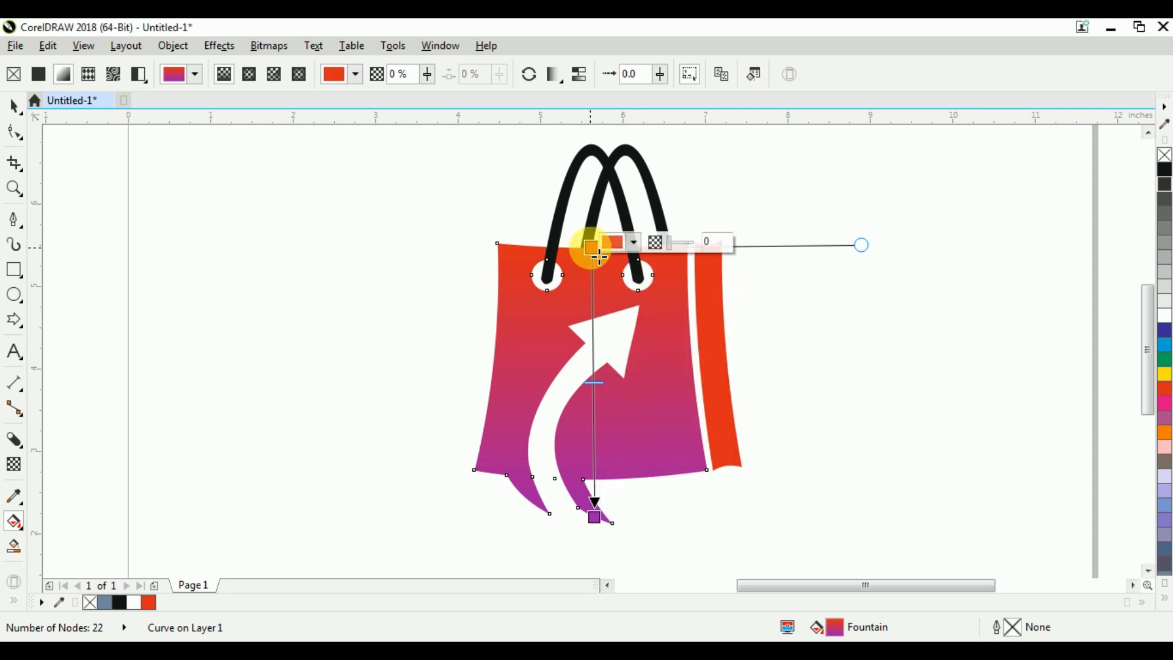
click(634, 242)
click(770, 394)
click(650, 434)
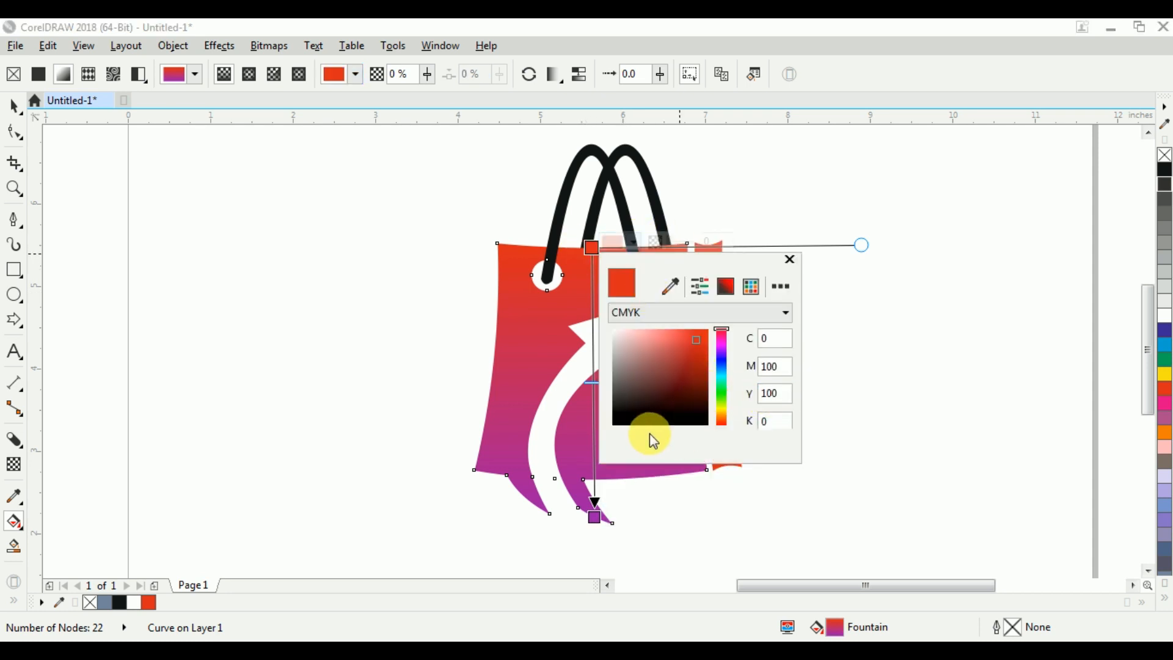
click(671, 286)
click(524, 481)
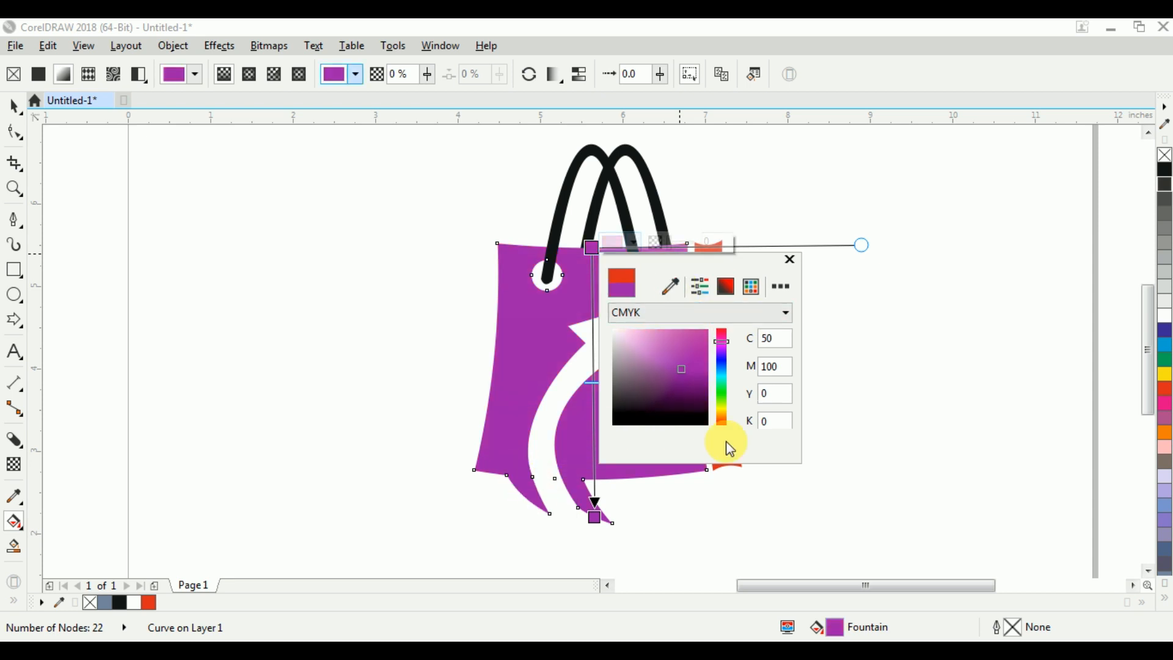
Darken the gradient's start colour at the bag's upper edge to C 69, M 100, Y 25, K 78.
click(698, 376)
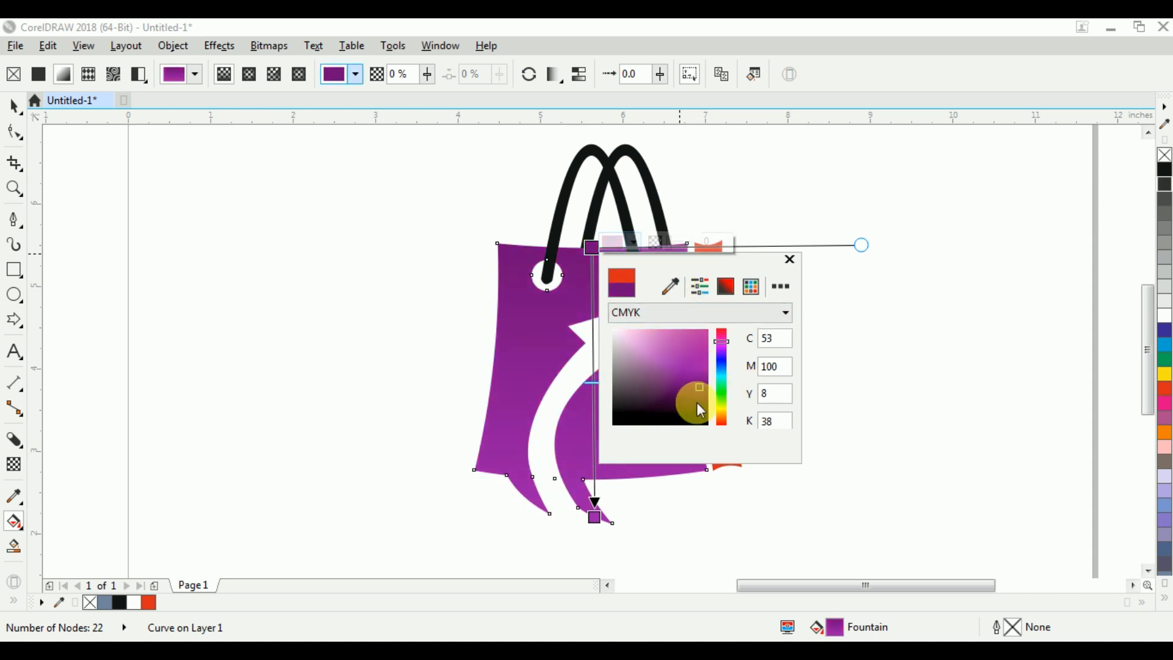
click(700, 405)
click(701, 406)
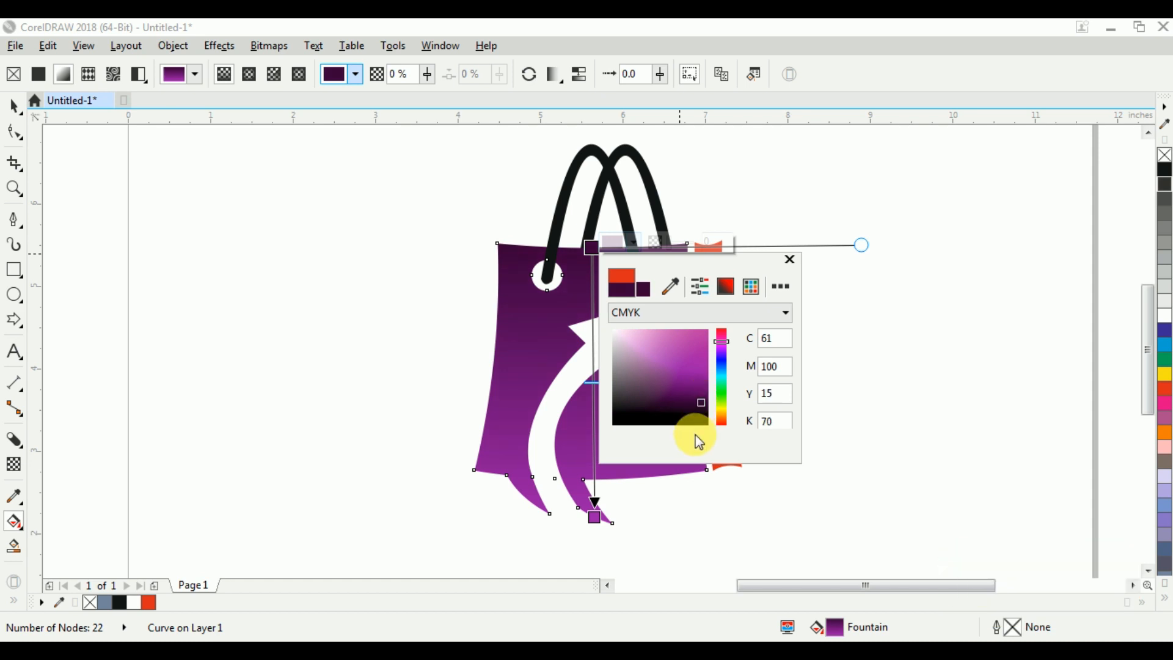
click(702, 408)
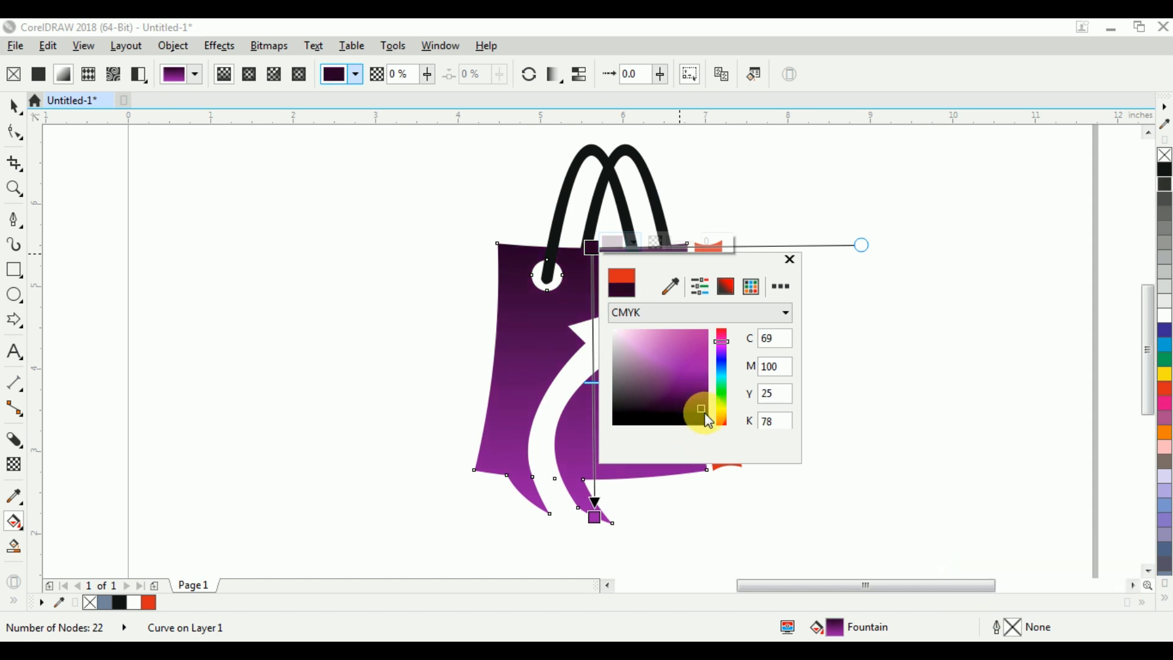
click(790, 260)
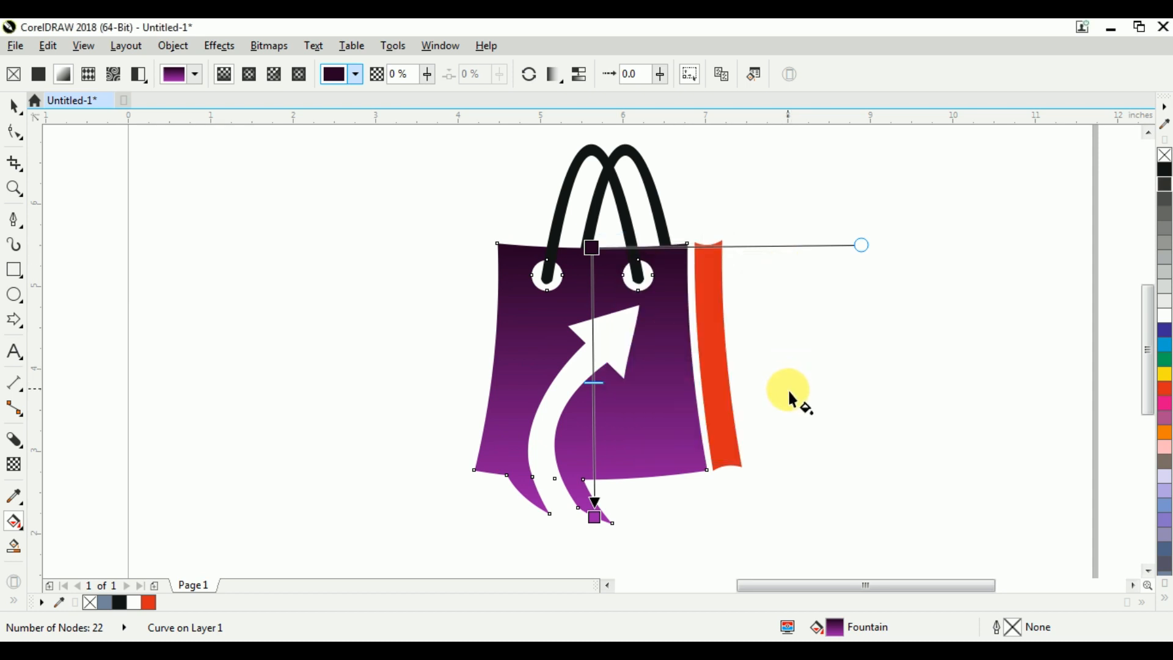
click(15, 107)
click(255, 313)
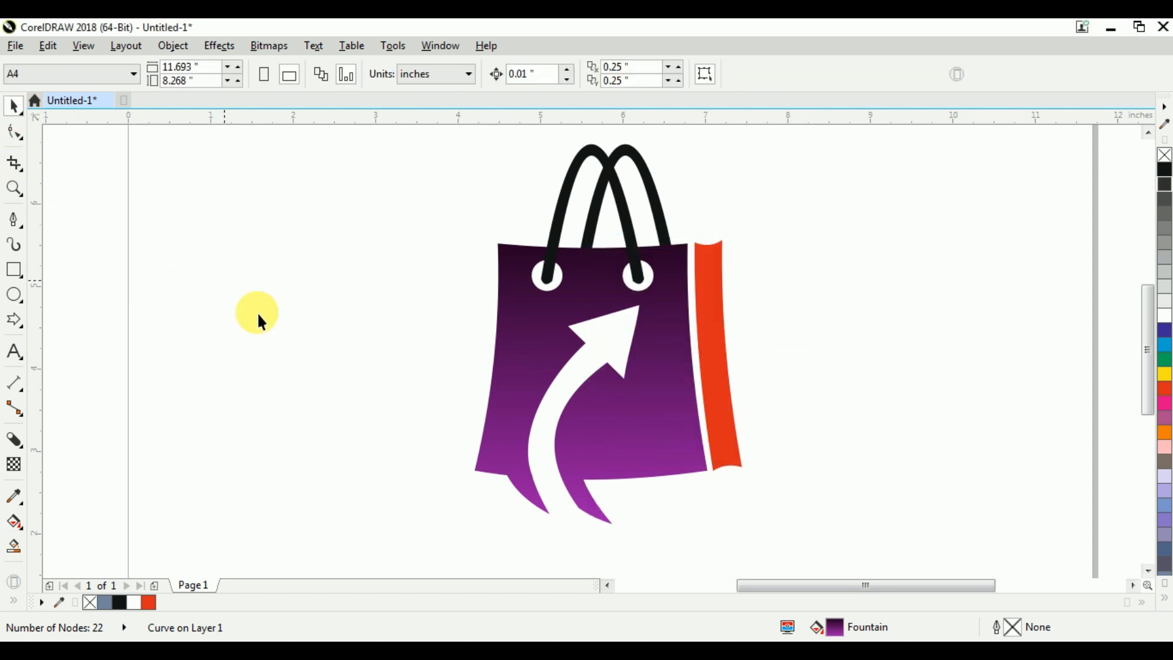
Reverse the bag's fountain fill so it runs from purple at the upper edge to dark purple at the tails.
click(504, 356)
double_click(859, 632)
double_click(846, 307)
text(0)
key(Return)
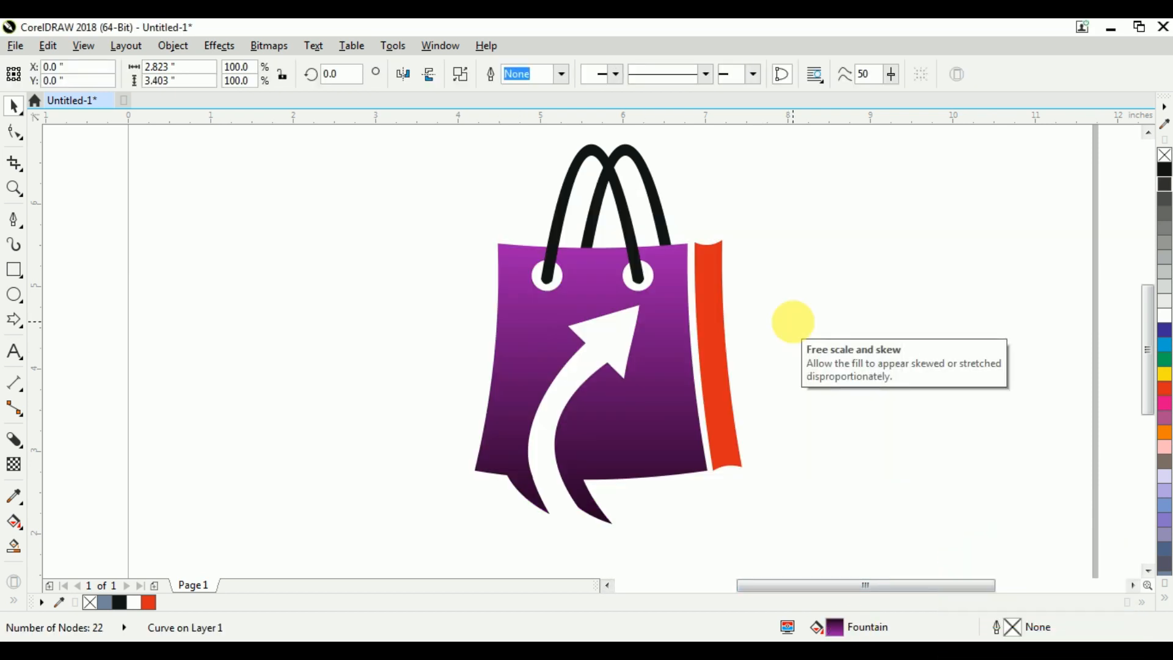
click(774, 346)
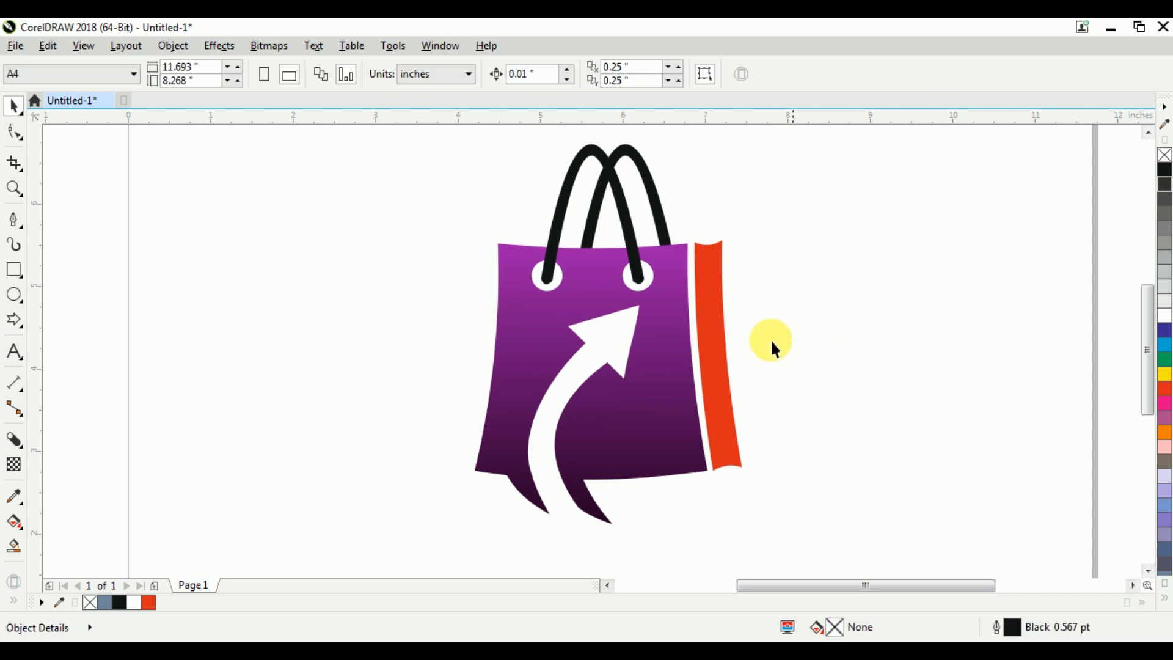
Give the front handle a white outline with a width of 5 points.
click(637, 270)
right_click(1165, 335)
double_click(1057, 629)
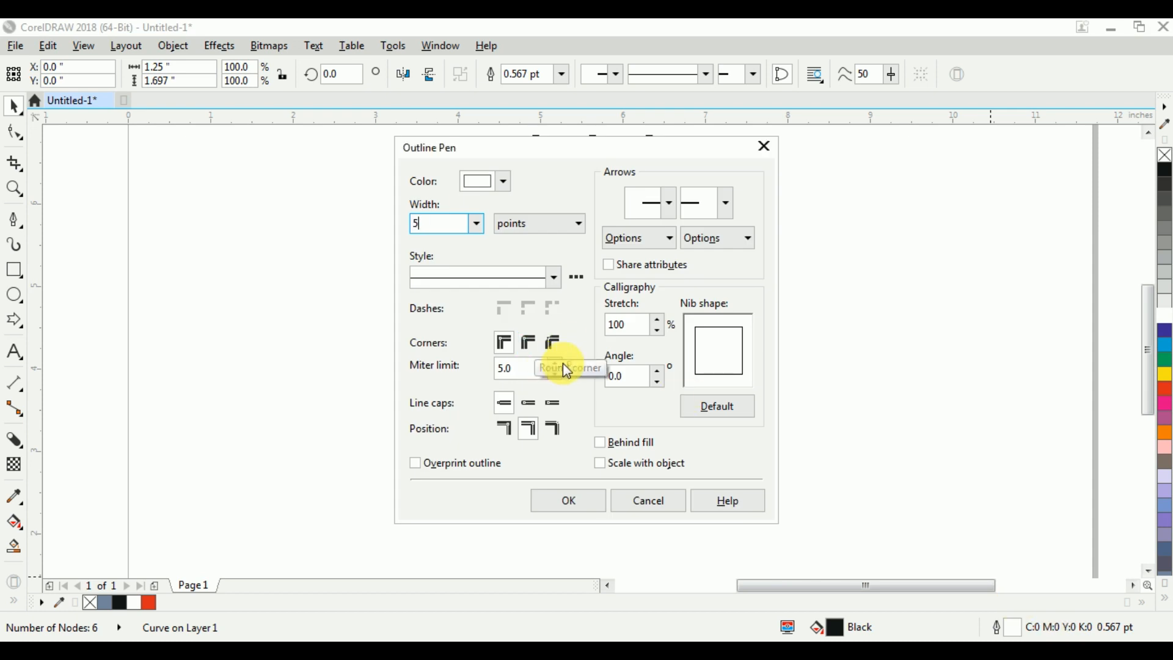
click(591, 501)
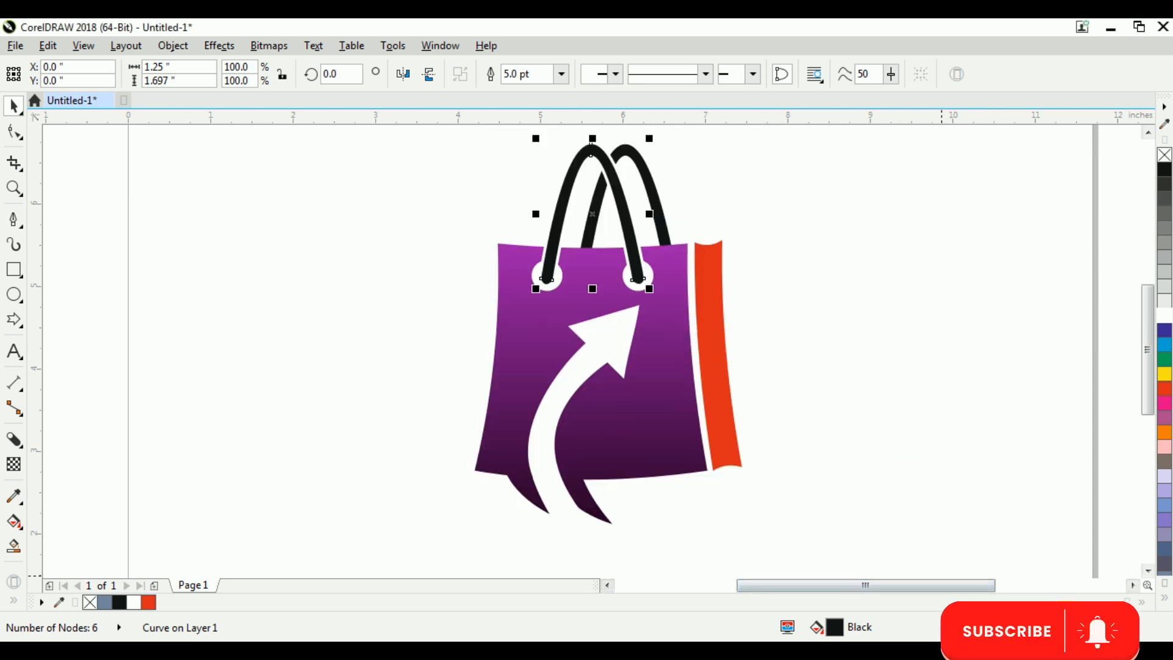
Increase the front handle's white outline width to 10 points.
double_click(1056, 629)
text(10)
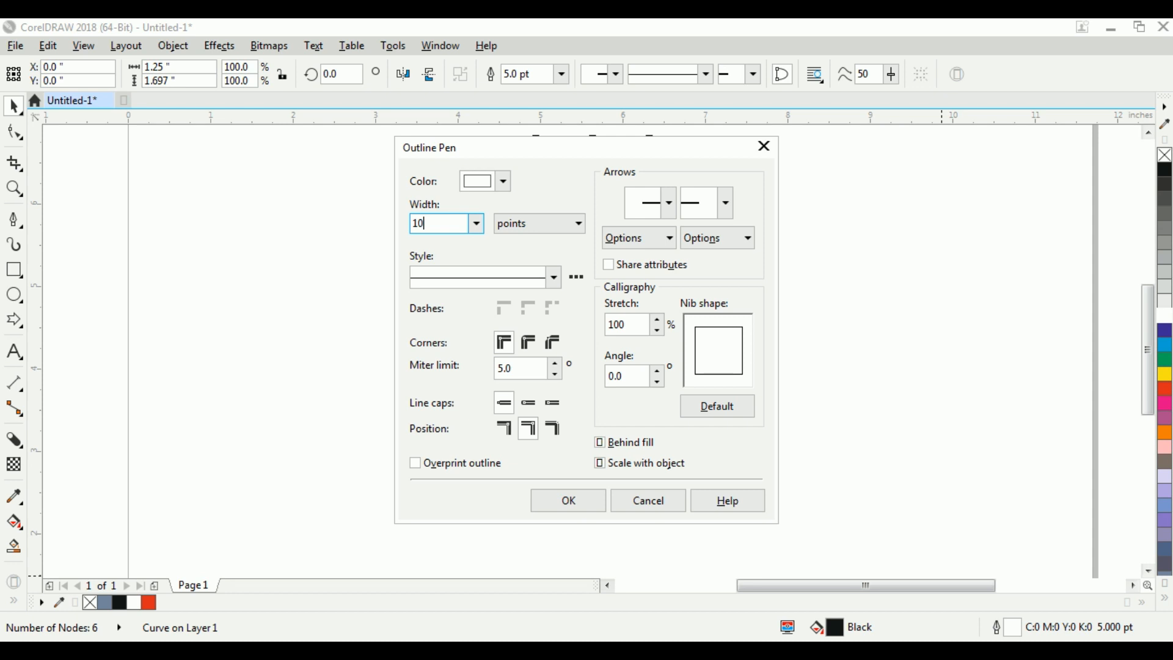
key(Return)
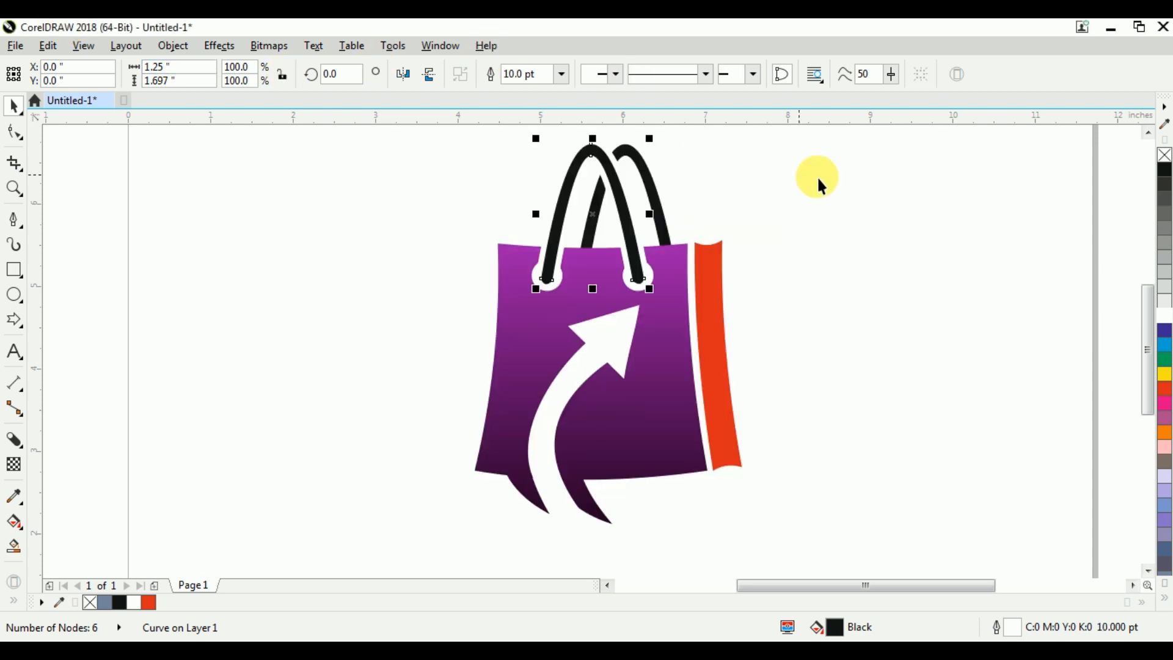
click(748, 293)
Fill the red side strip of the bag with black.
click(712, 277)
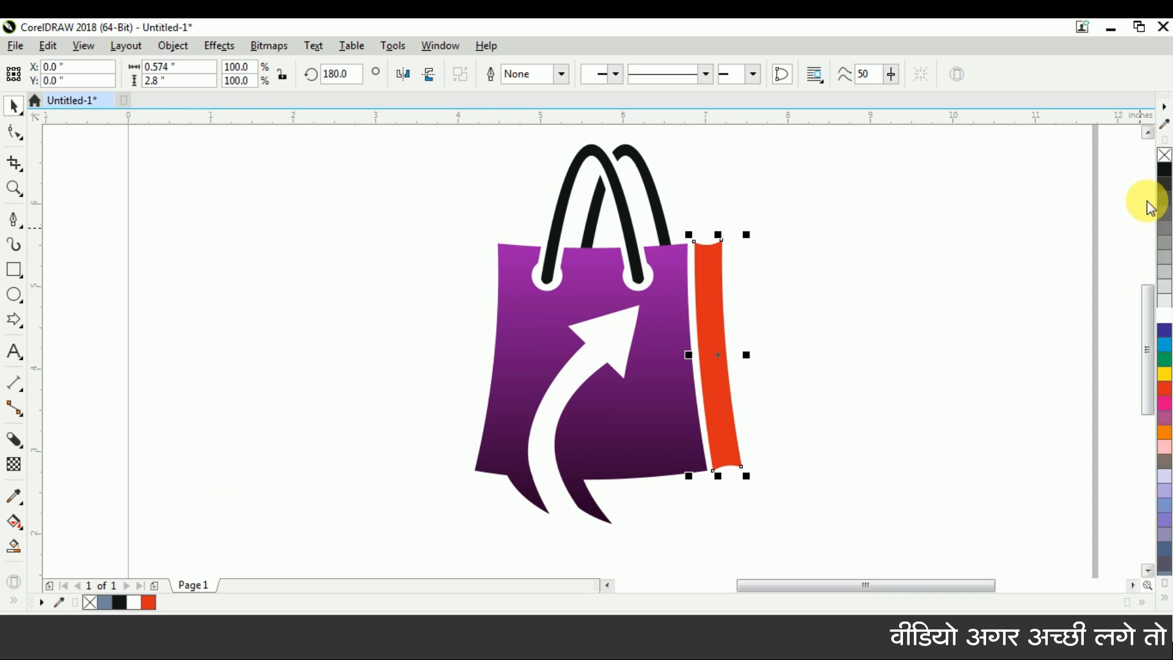
click(1164, 169)
click(823, 379)
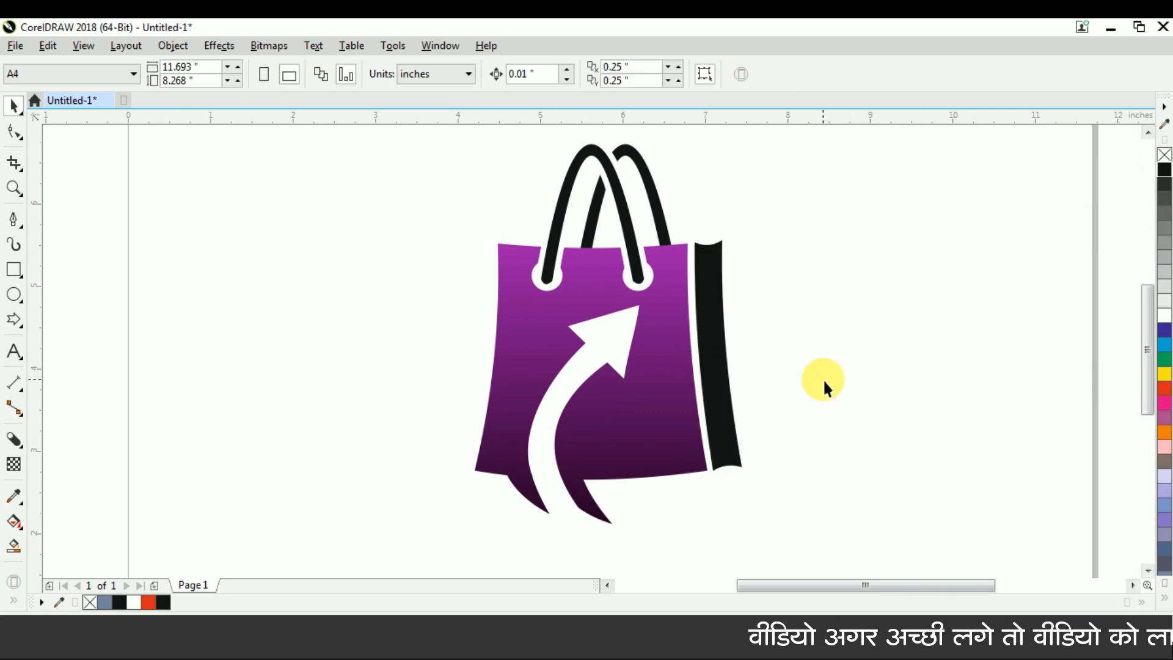
Select all objects of the shopping bag logo and group them.
scroll(815, 378, down, 2)
click(515, 240)
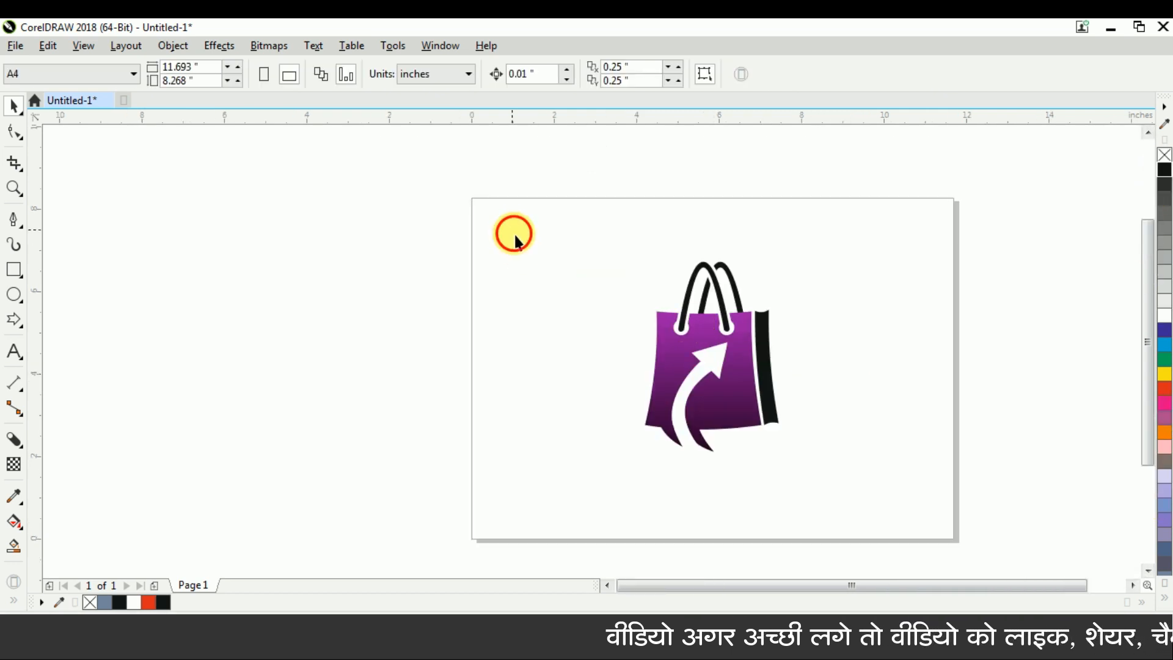
drag(514, 239, 890, 494)
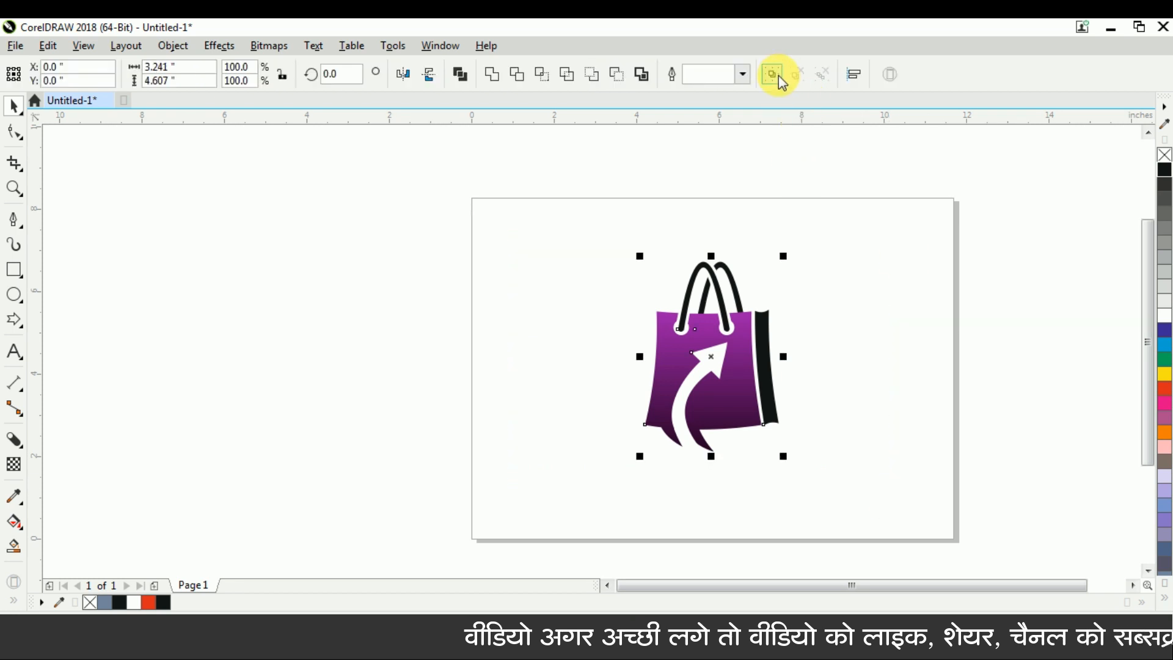
click(774, 74)
key(shift+F2)
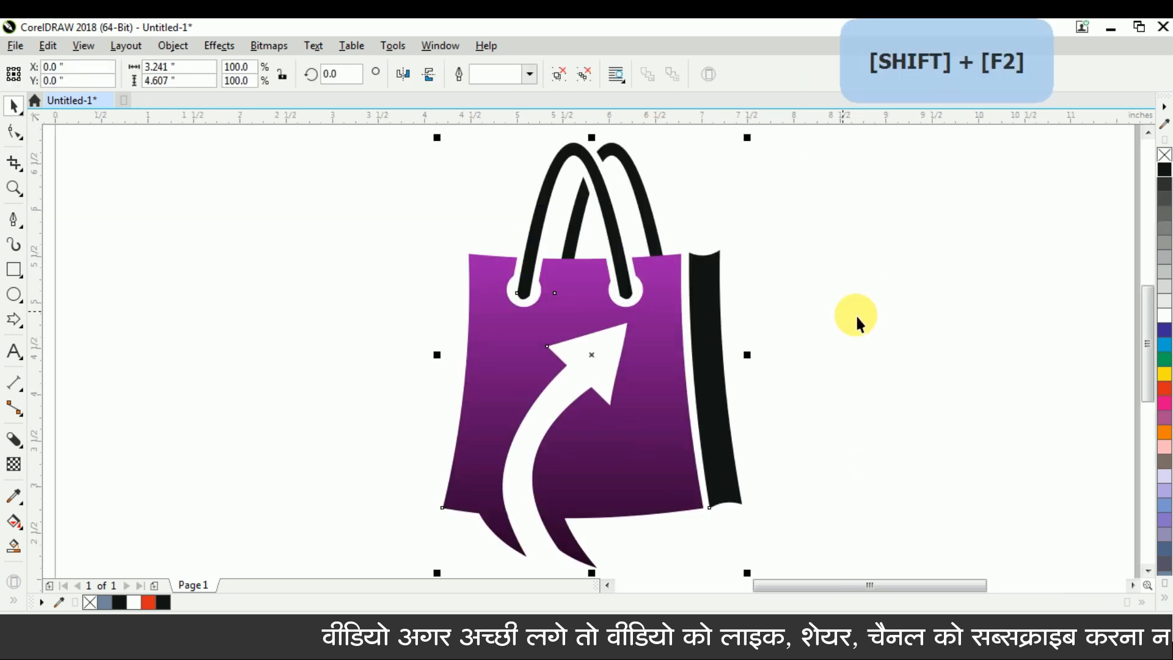
click(927, 324)
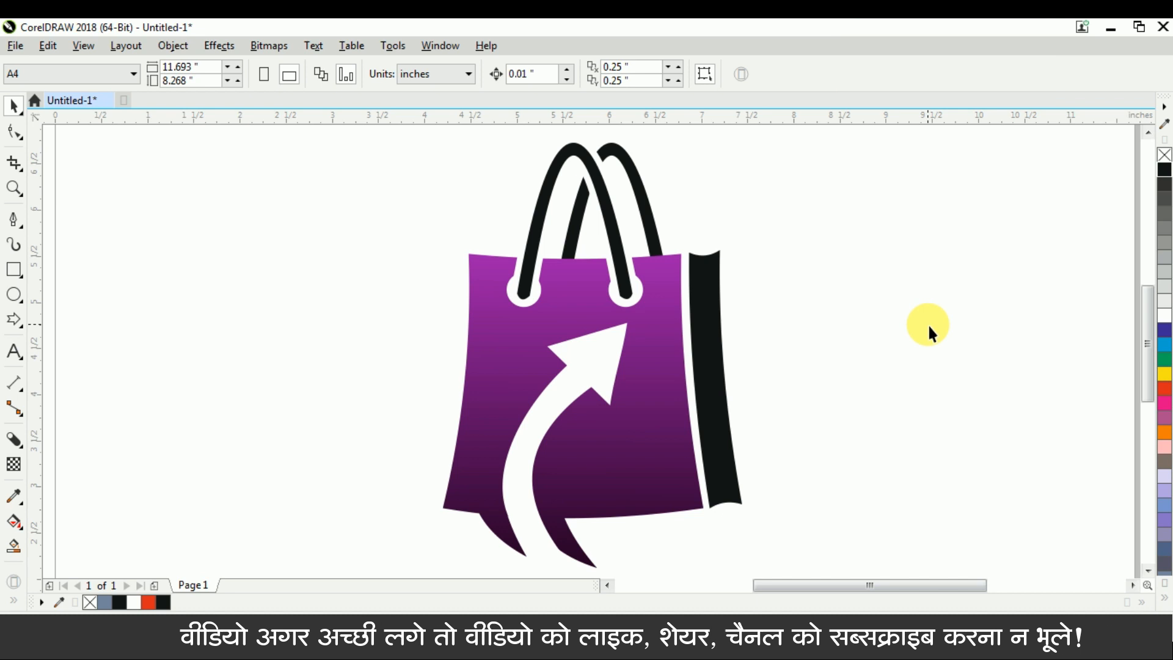